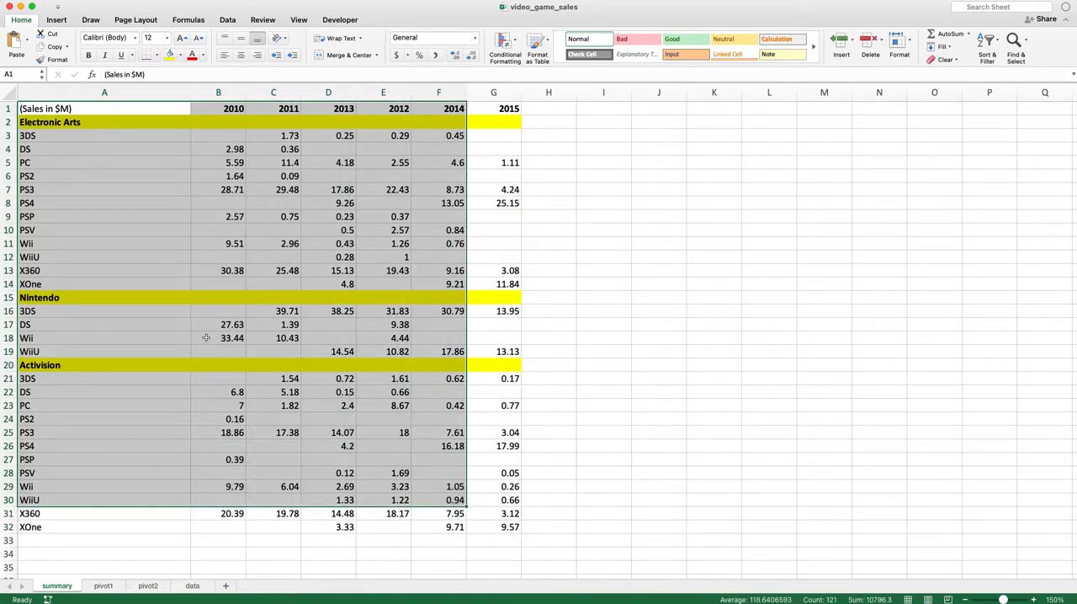
Examine how the summary sheet arranges publishers, platforms and years in its sales data
{"action": "left_click", "coordinate": [159, 191]}
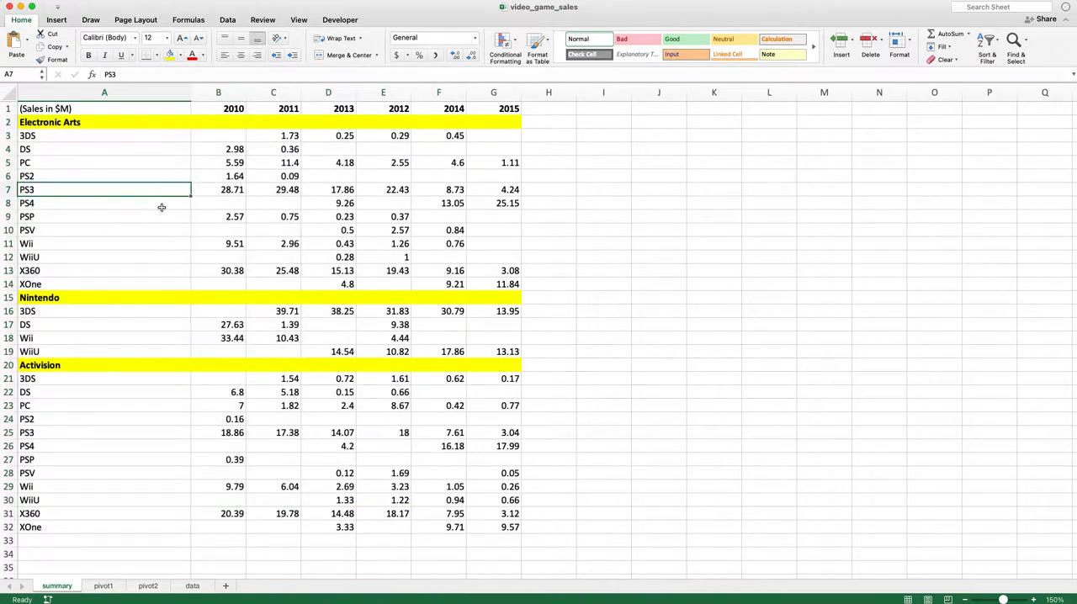
{"action": "left_click", "coordinate": [135, 361]}
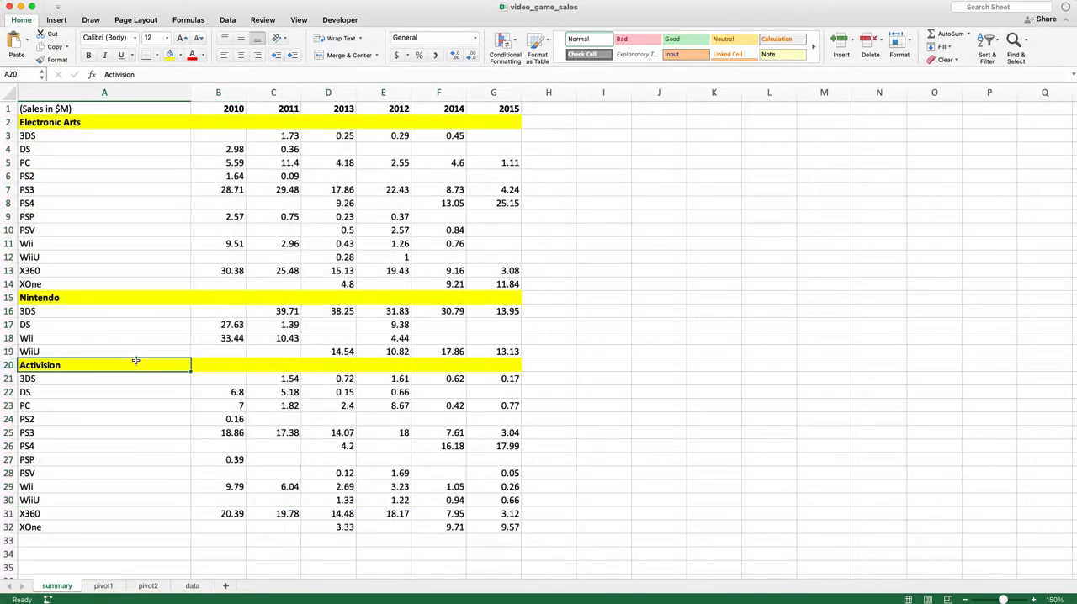
{"action": "left_click", "coordinate": [155, 150]}
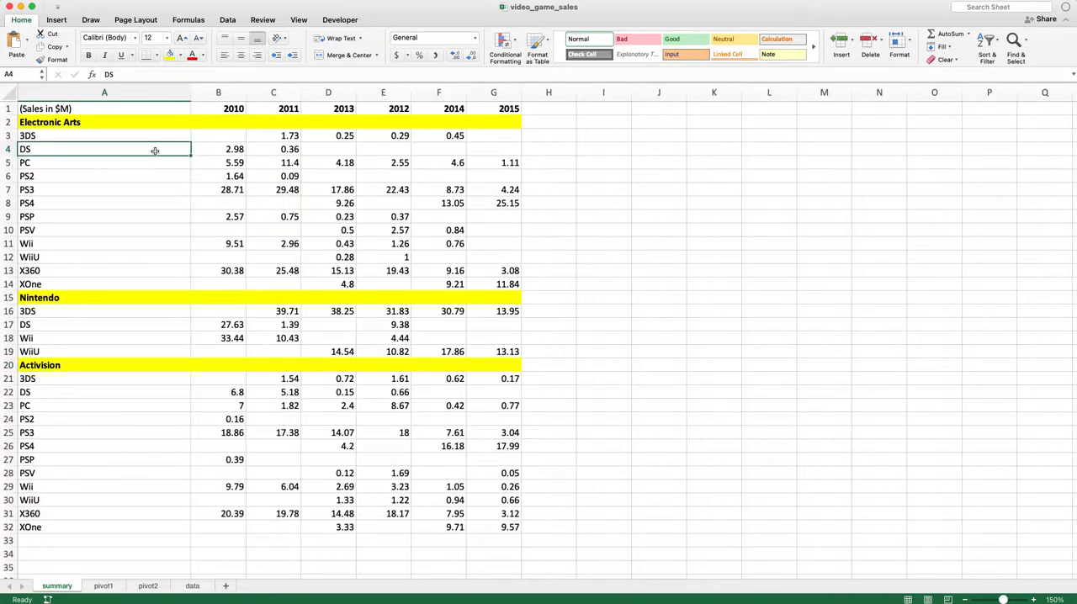
{"action": "left_click_drag", "start_coordinate": [217, 110], "coordinate": [291, 118]}
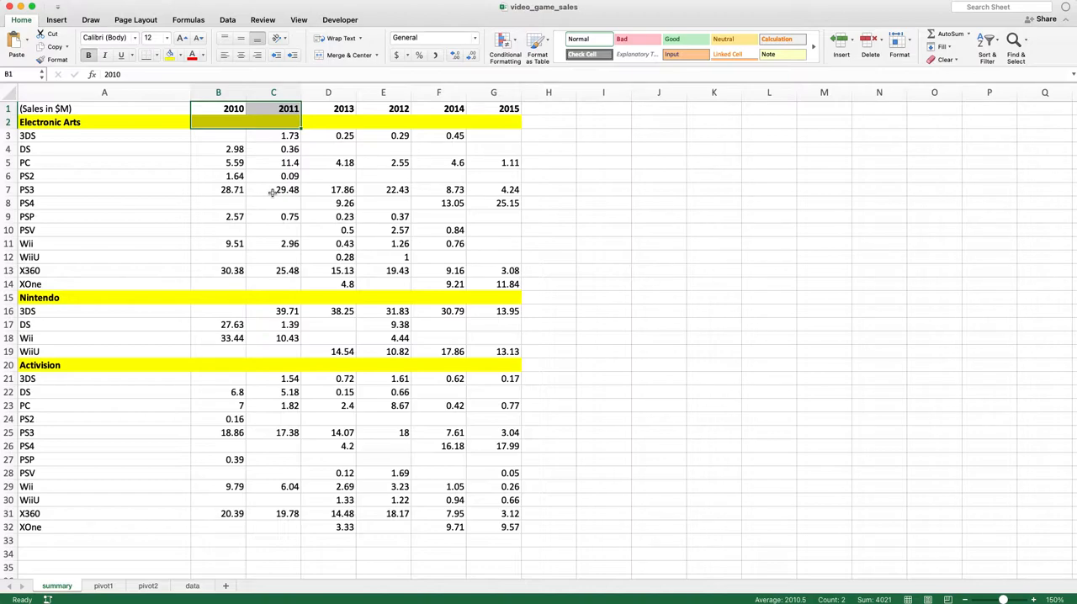
{"action": "left_click_drag", "start_coordinate": [137, 92], "coordinate": [477, 101]}
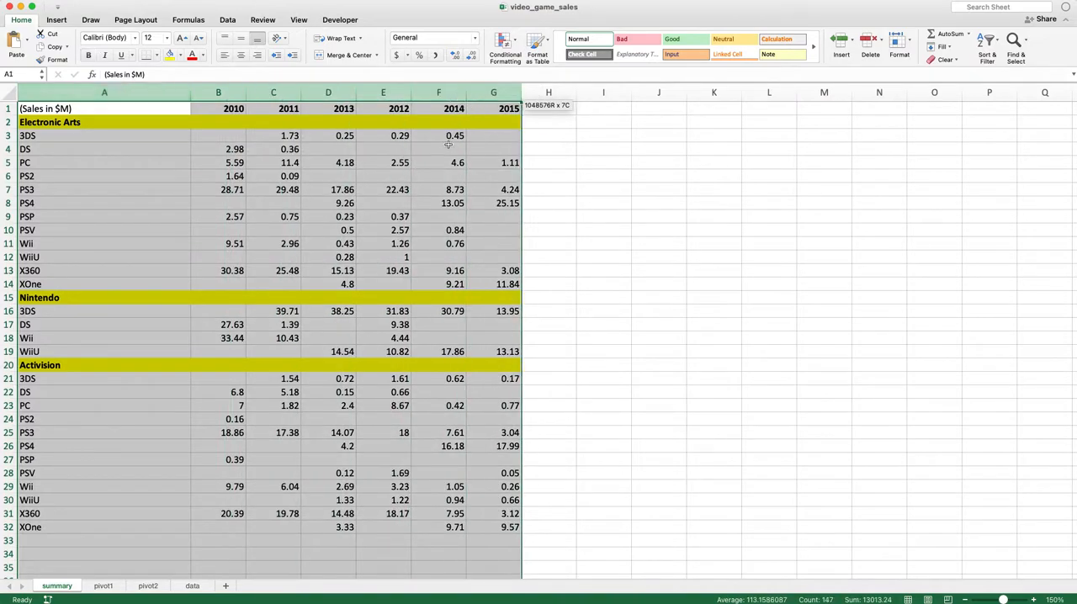
{"action": "left_click", "coordinate": [384, 217]}
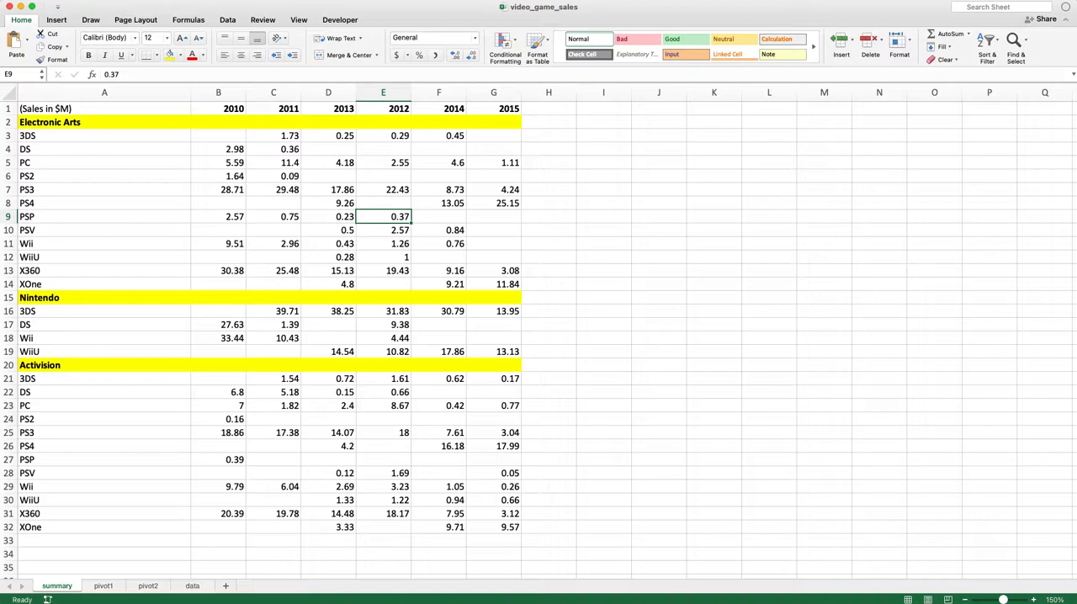
{"action": "left_click", "coordinate": [445, 289]}
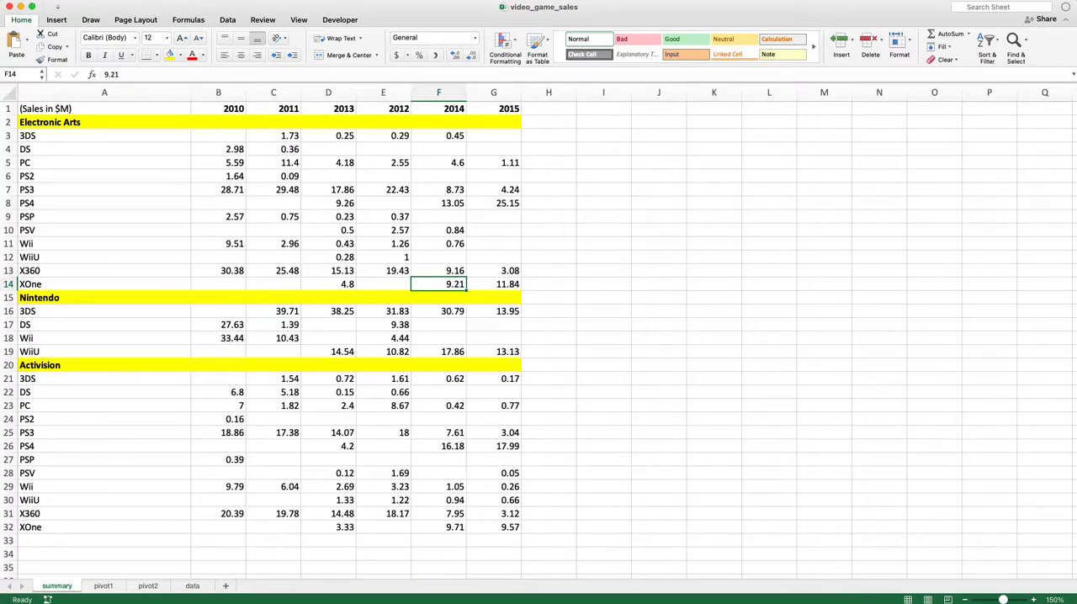
{"action": "left_click", "coordinate": [309, 337]}
Create a PivotTable on a new worksheet from the summary sheet's range A1:G32
{"action": "left_click", "coordinate": [97, 113]}
{"action": "left_click_drag", "start_coordinate": [96, 113], "coordinate": [510, 527]}
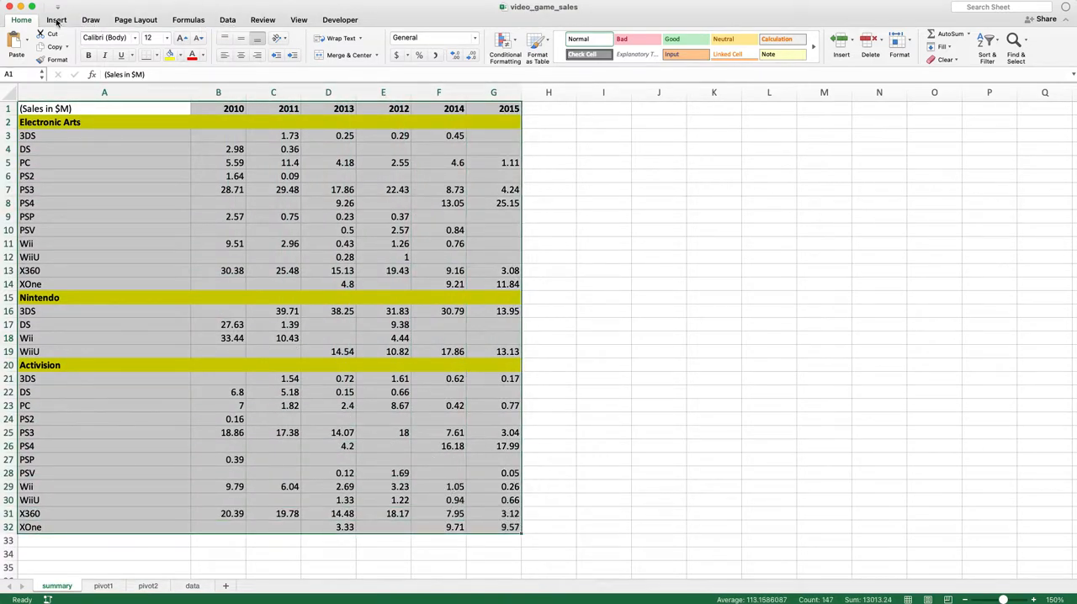
{"action": "left_click", "coordinate": [57, 20]}
{"action": "left_click", "coordinate": [19, 44]}
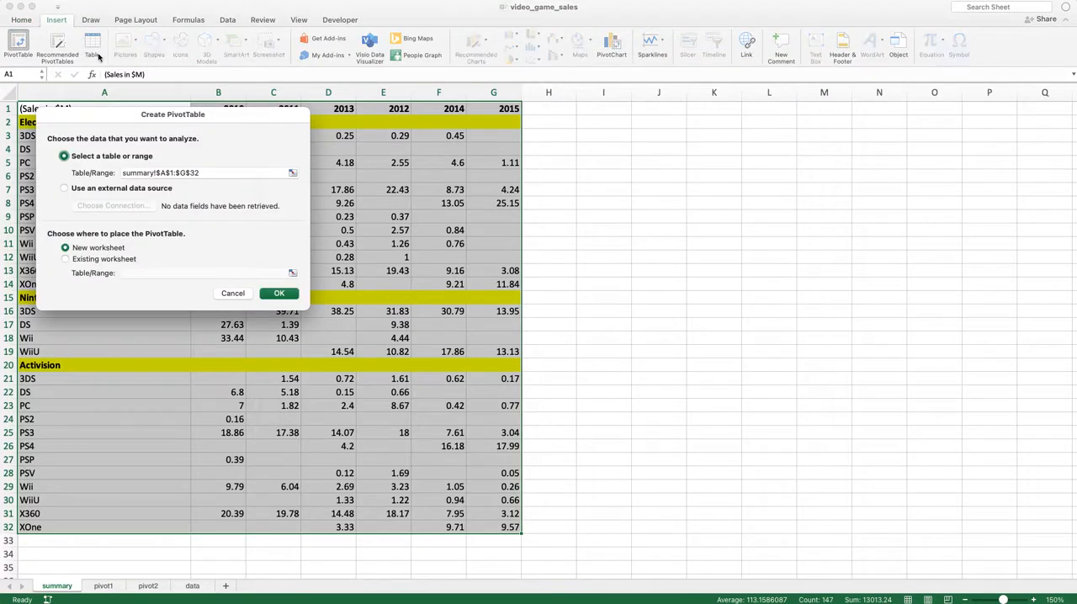
{"action": "left_click", "coordinate": [278, 296]}
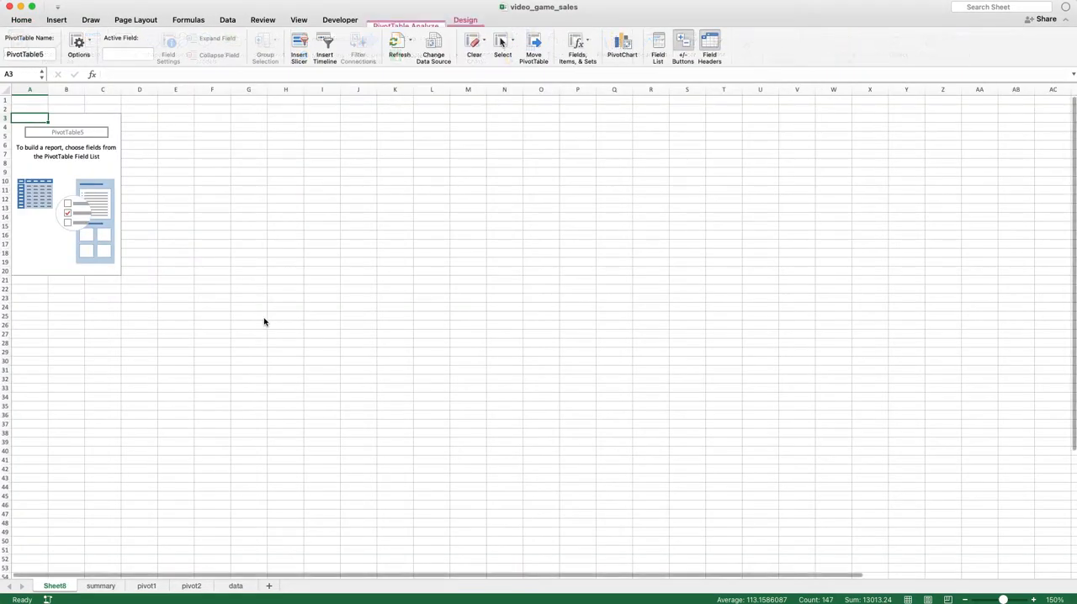
Add the 2010, 2011 and 2012 fields to the PivotTable as summed values
{"action": "left_click", "coordinate": [107, 208]}
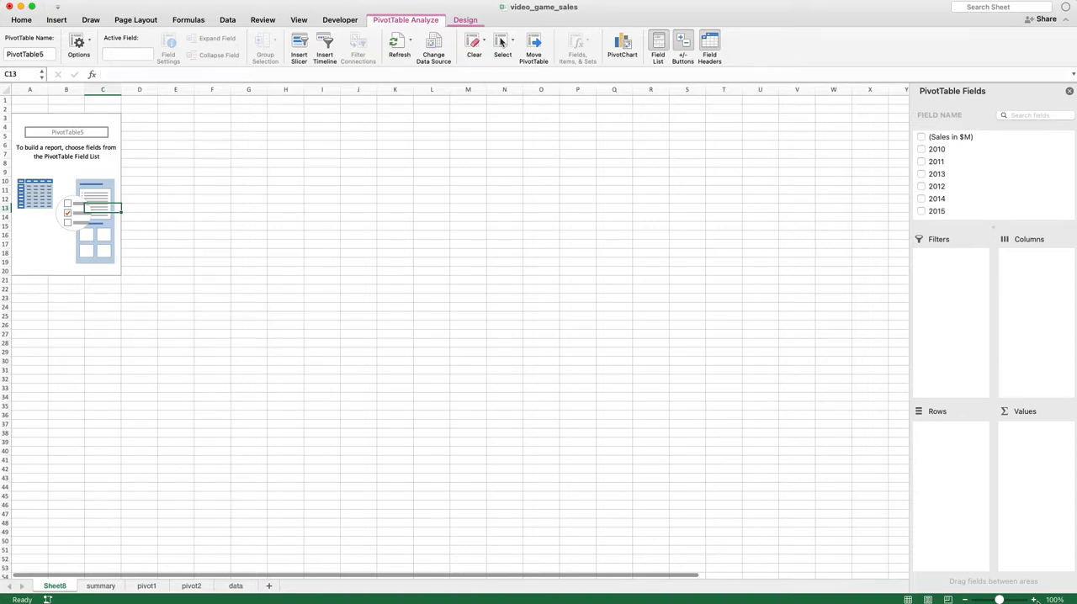
{"action": "left_click", "coordinate": [1035, 600]}
{"action": "left_click", "coordinate": [1035, 600]}
{"action": "left_click", "coordinate": [1035, 600]}
{"action": "left_click", "coordinate": [1035, 600]}
{"action": "left_click", "coordinate": [1035, 600]}
{"action": "left_click", "coordinate": [1035, 600]}
{"action": "left_click", "coordinate": [1035, 600]}
{"action": "left_click", "coordinate": [1035, 600]}
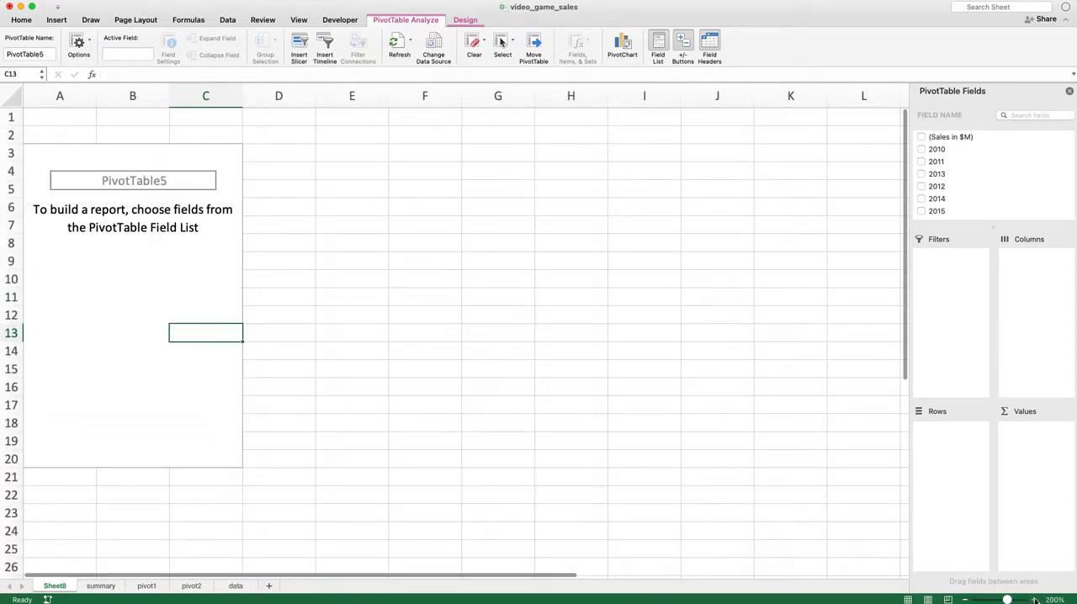
{"action": "left_click", "coordinate": [938, 149]}
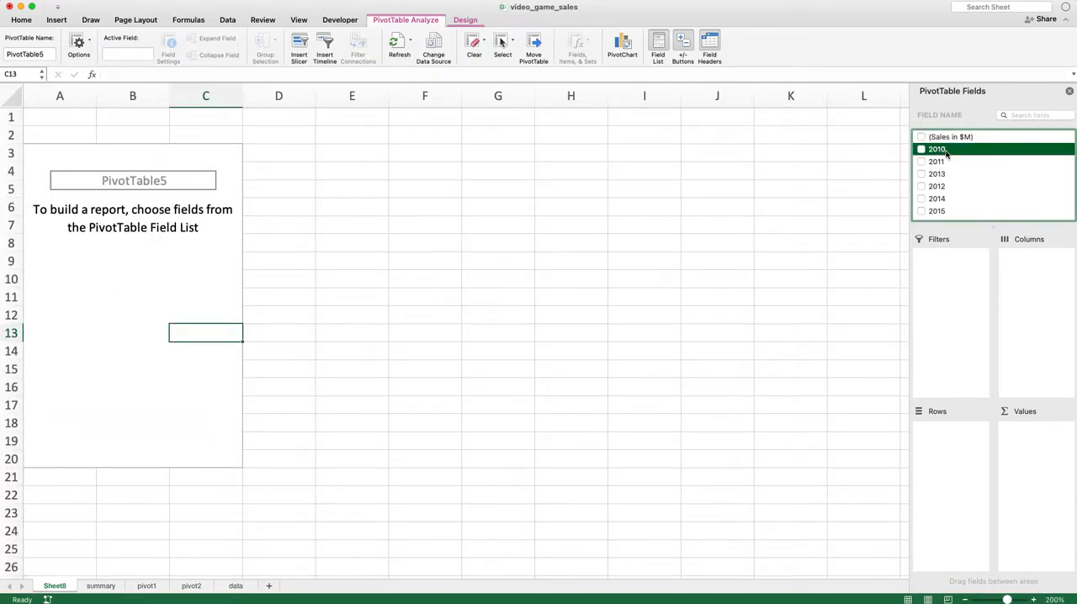
{"action": "left_click_drag", "start_coordinate": [945, 151], "coordinate": [1035, 473]}
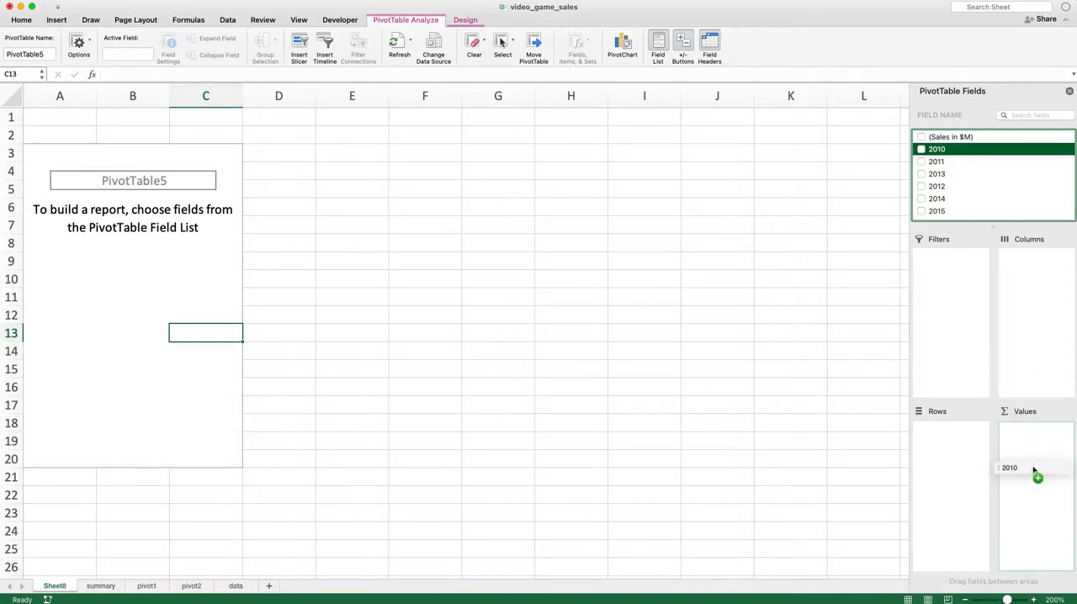
{"action": "left_click", "coordinate": [937, 161]}
{"action": "left_click_drag", "start_coordinate": [937, 165], "coordinate": [1043, 481]}
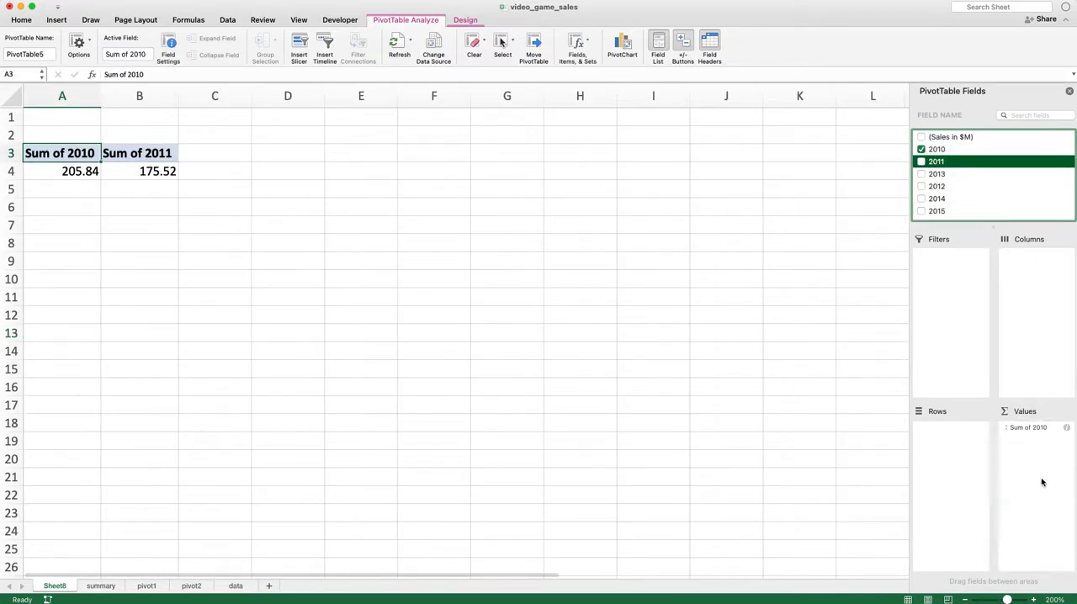
{"action": "left_click_drag", "start_coordinate": [959, 187], "coordinate": [1051, 467]}
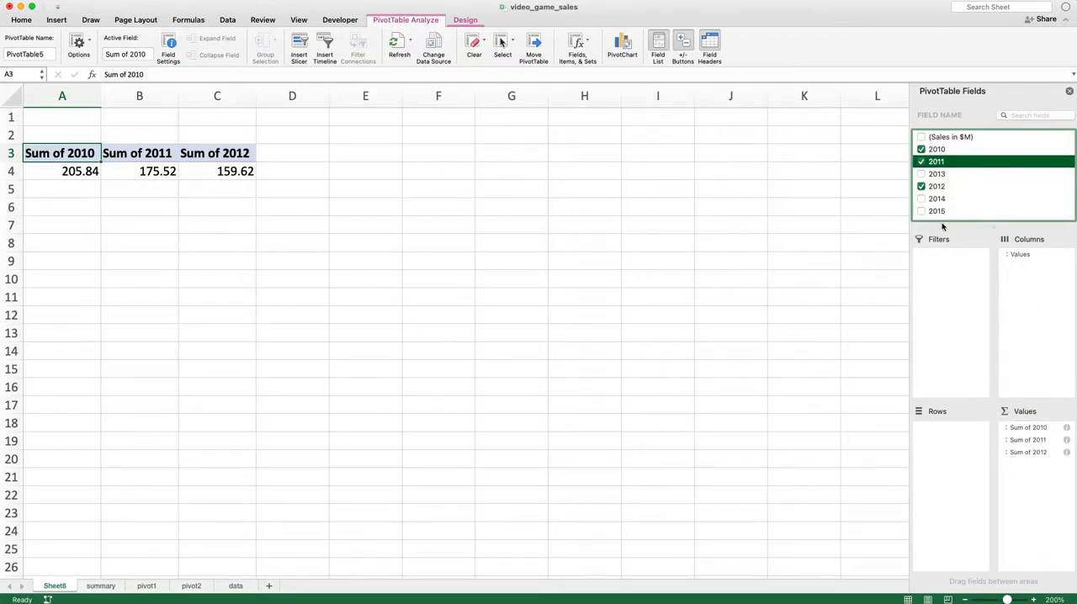
Use the (Sales in $M) field as the PivotTable's row labels
{"action": "scroll", "coordinate": [967, 206], "scroll_direction": "down", "scroll_amount": 1}
{"action": "left_click_drag", "start_coordinate": [954, 135], "coordinate": [964, 517]}
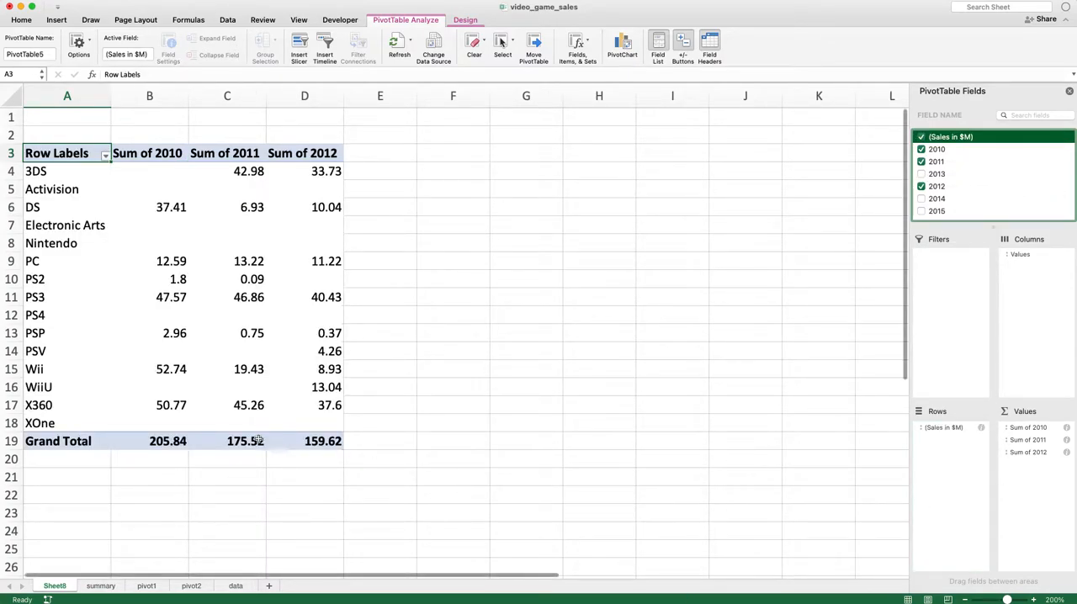
{"action": "left_click", "coordinate": [227, 261]}
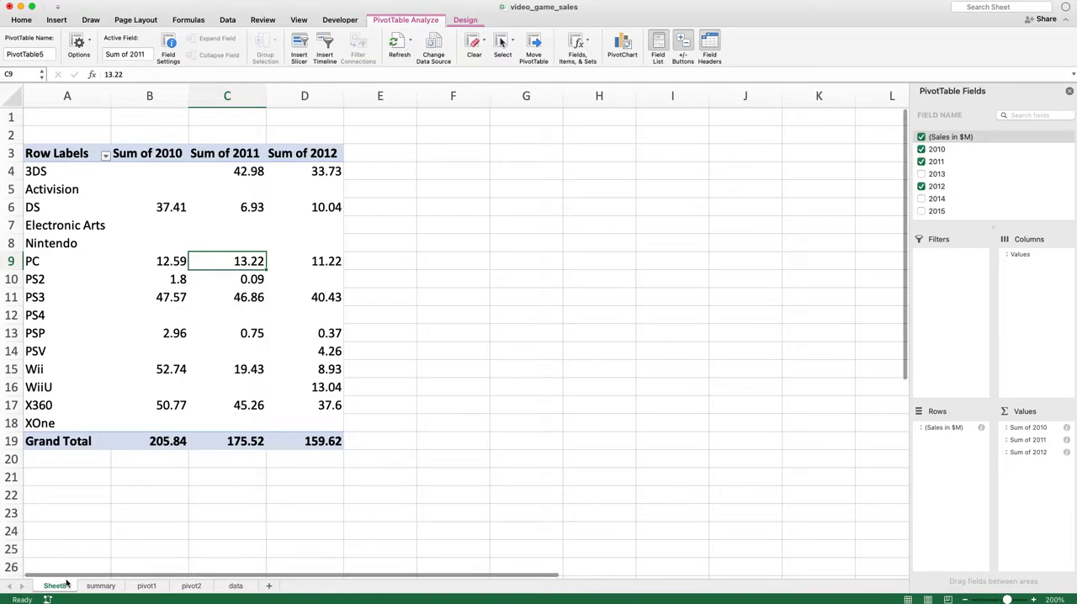
Delete the Sheet8 worksheet that holds the trial PivotTable
{"action": "right_click", "coordinate": [69, 581]}
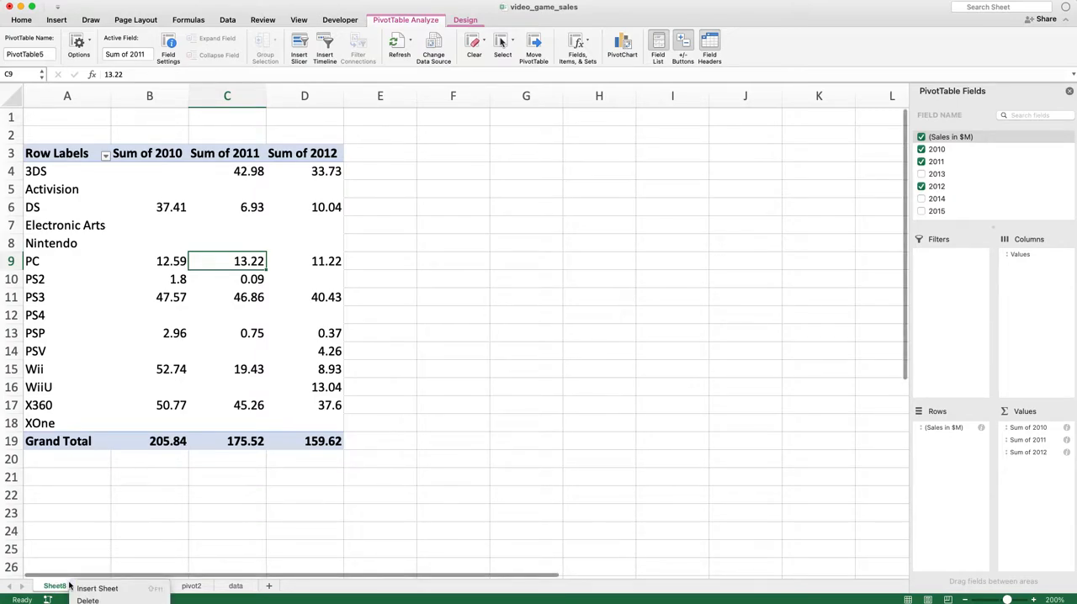
{"action": "left_click", "coordinate": [92, 600]}
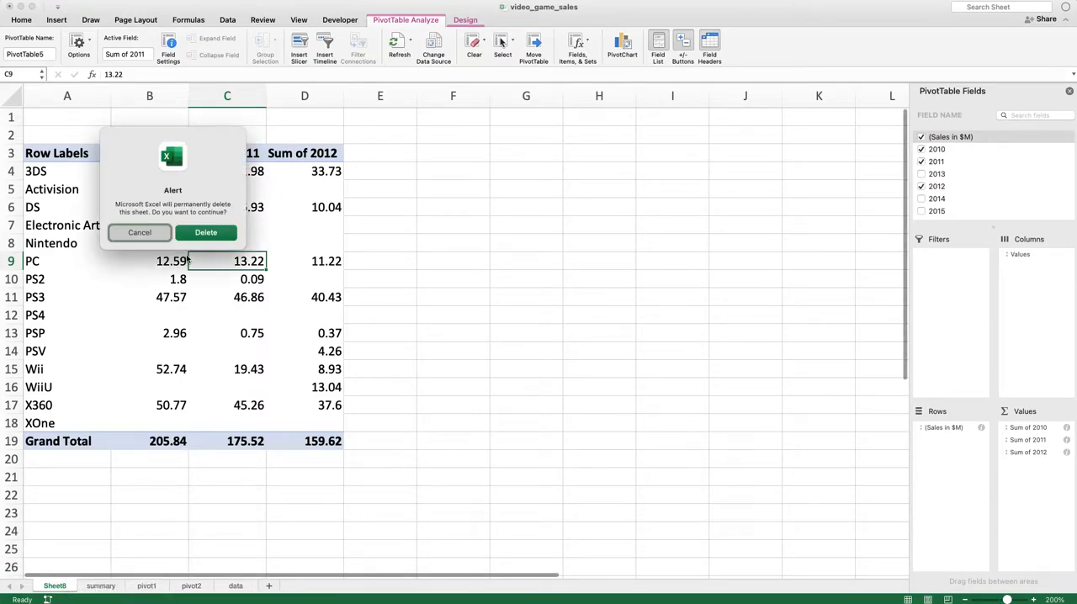
{"action": "left_click", "coordinate": [207, 233]}
{"action": "left_click", "coordinate": [173, 273]}
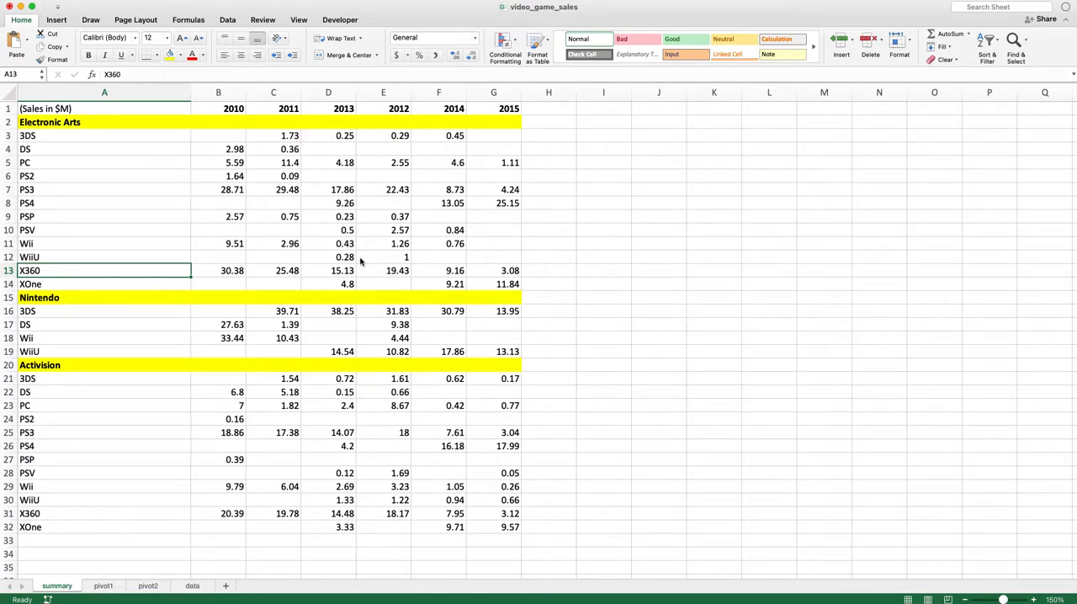
Examine the year headers in row 1 and the platform and publisher labels in column A of the summary sheet
{"action": "left_click", "coordinate": [390, 206]}
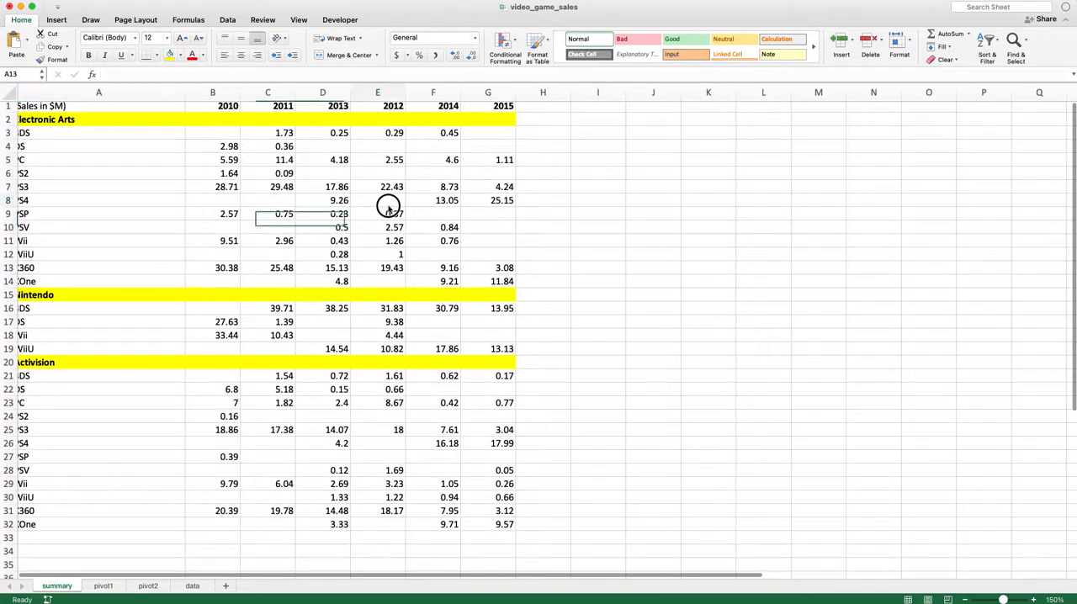
{"action": "scroll", "coordinate": [344, 229], "scroll_direction": "up", "scroll_amount": 1}
{"action": "left_click_drag", "start_coordinate": [228, 105], "coordinate": [486, 99]}
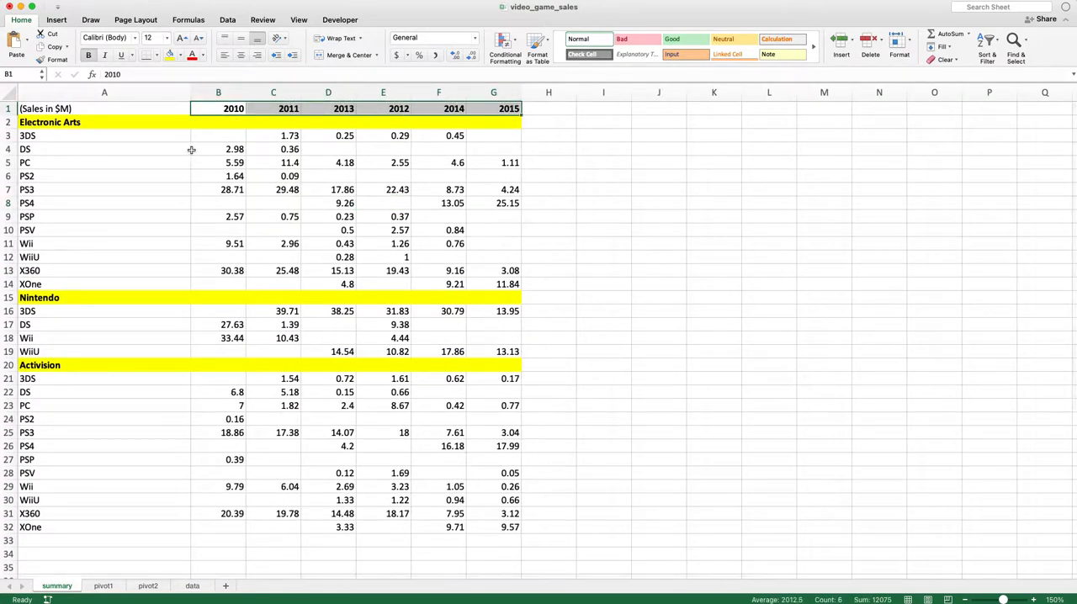
{"action": "left_click", "coordinate": [125, 132]}
{"action": "left_click_drag", "start_coordinate": [125, 132], "coordinate": [108, 520]}
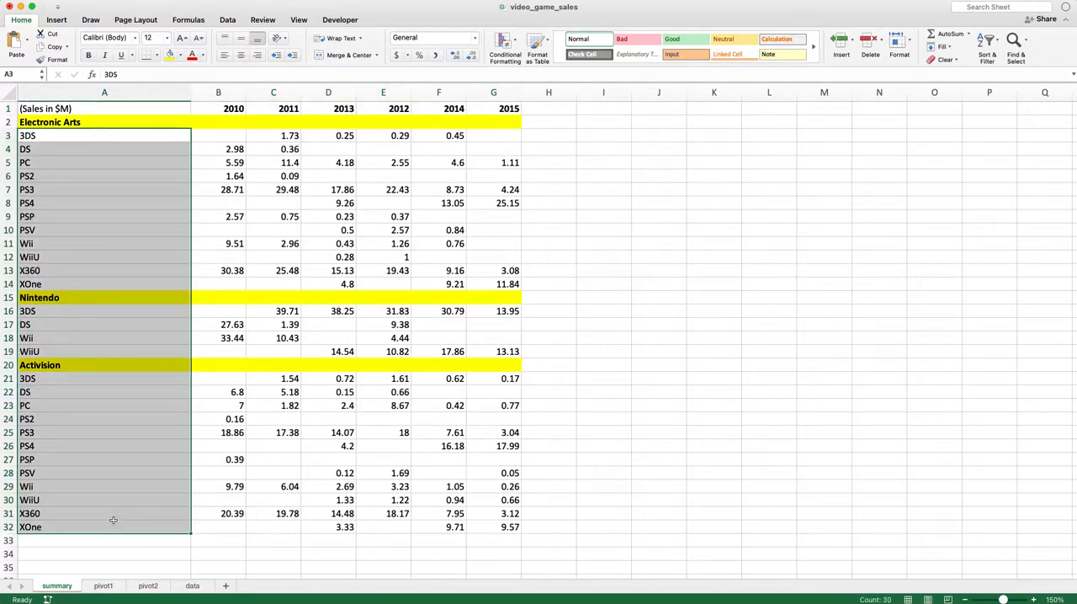
Add a blank worksheet directly after the summary sheet
{"action": "left_click", "coordinate": [226, 586]}
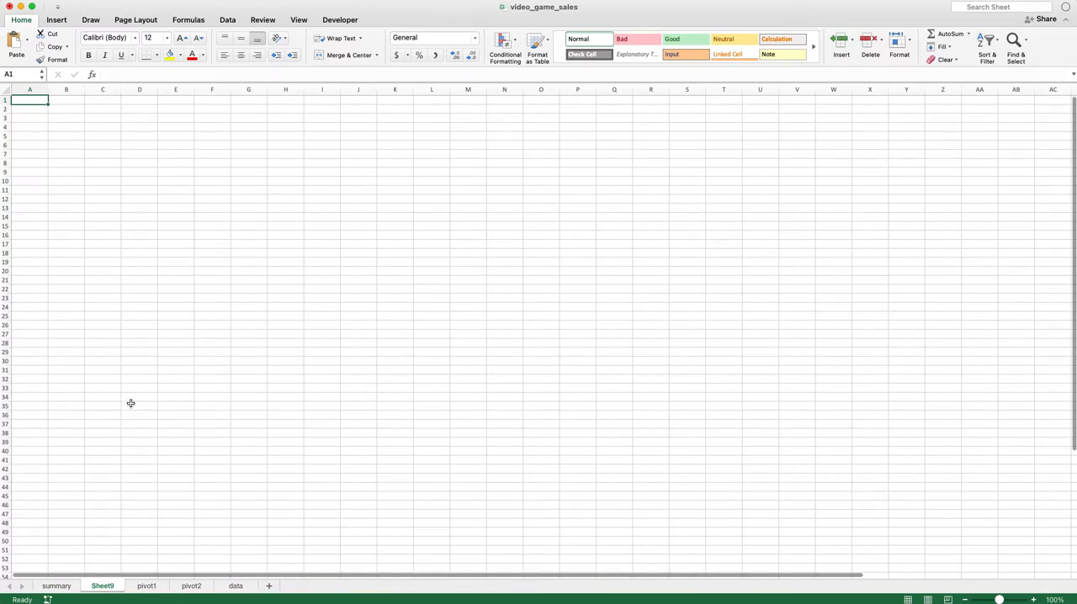
{"action": "double_click", "coordinate": [1034, 600]}
{"action": "left_click", "coordinate": [1035, 600]}
{"action": "left_click", "coordinate": [1034, 600]}
{"action": "left_click", "coordinate": [1034, 600]}
{"action": "left_click", "coordinate": [1034, 600]}
{"action": "left_click", "coordinate": [1035, 600]}
{"action": "double_click", "coordinate": [1034, 600]}
{"action": "left_click", "coordinate": [757, 448]}
{"action": "key", "text": "ctrl+Home"}
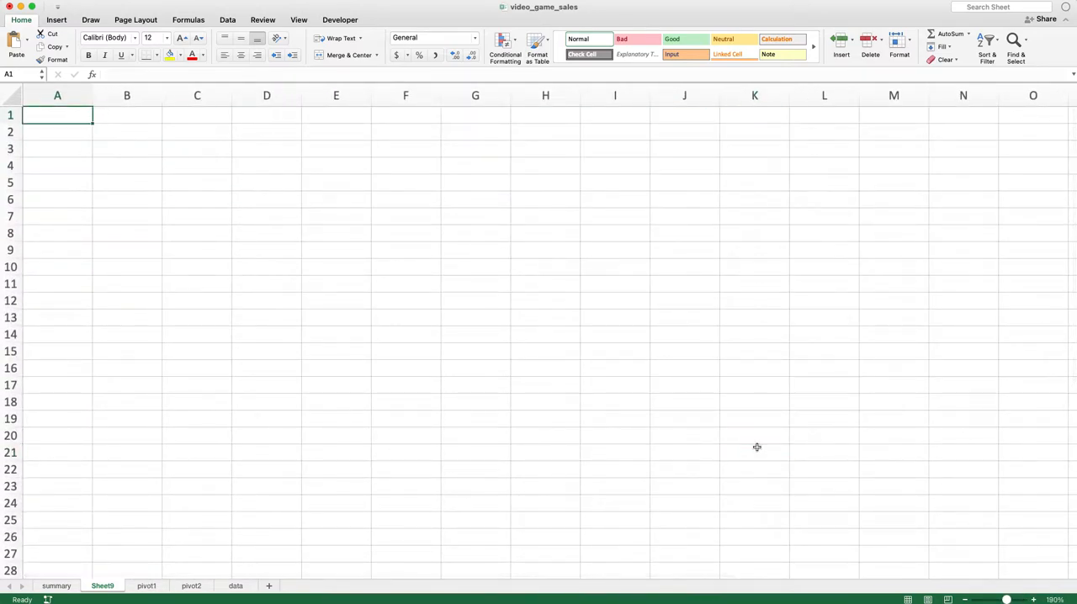
Enter a bold Company header in A1 of the new sheet and Nintendo in A2
{"action": "key", "text": "super+b"}
{"action": "type", "text": "Pub"}
{"action": "key", "text": "BackSpace"}
{"action": "key", "text": "BackSpace"}
{"action": "key", "text": "BackSpace"}
{"action": "type", "text": "Company"}
{"action": "key", "text": "Return"}
{"action": "type", "text": "Nintendo"}
{"action": "key", "text": "Return"}
Enter Year in B1 as a bold header
{"action": "left_click", "coordinate": [84, 126]}
{"action": "left_click", "coordinate": [108, 115]}
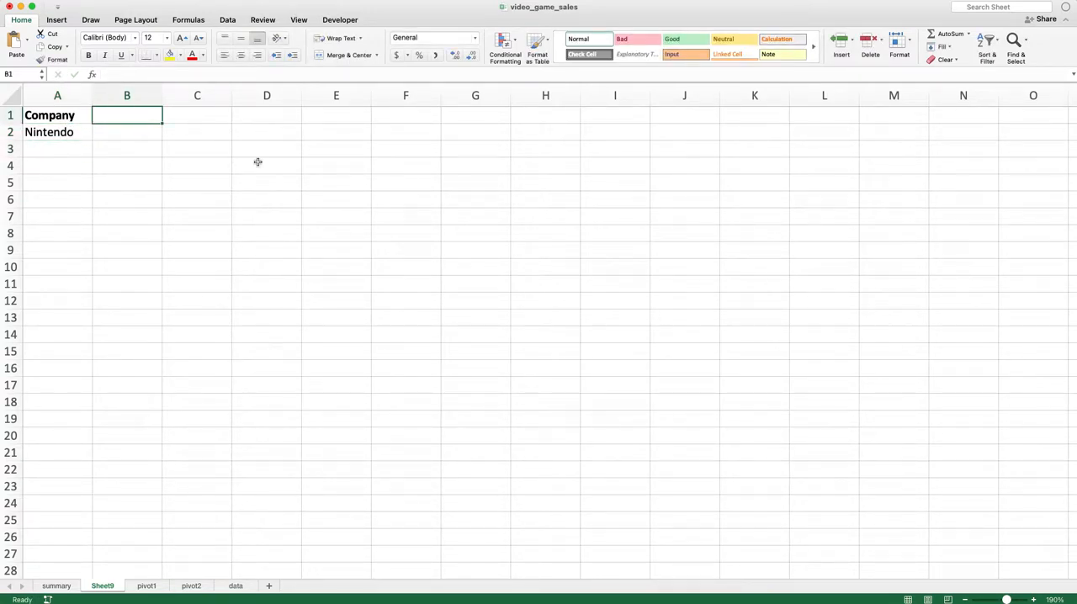
{"action": "type", "text": "Year"}
{"action": "key", "text": "Return"}
{"action": "key", "text": "Up"}
{"action": "key", "text": "super+b"}
List the years 2010 through 2015 in B2:B7, following the summary sheet's years, and repeat Nintendo beside each in column A
{"action": "key", "text": "ctrl+Page_Up"}
{"action": "left_click", "coordinate": [240, 111]}
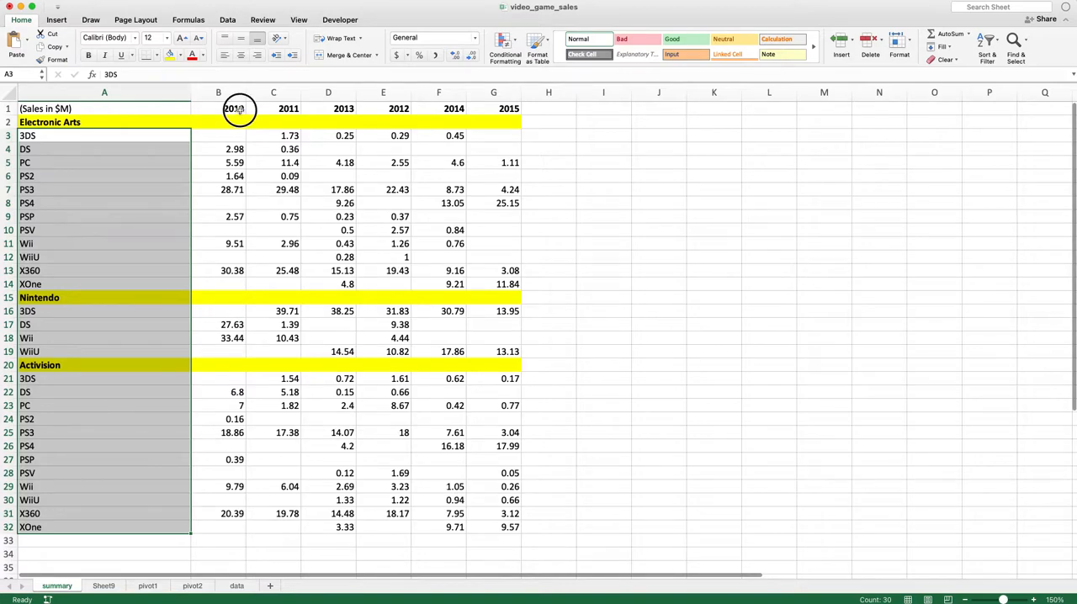
{"action": "left_click_drag", "start_coordinate": [239, 111], "coordinate": [507, 106]}
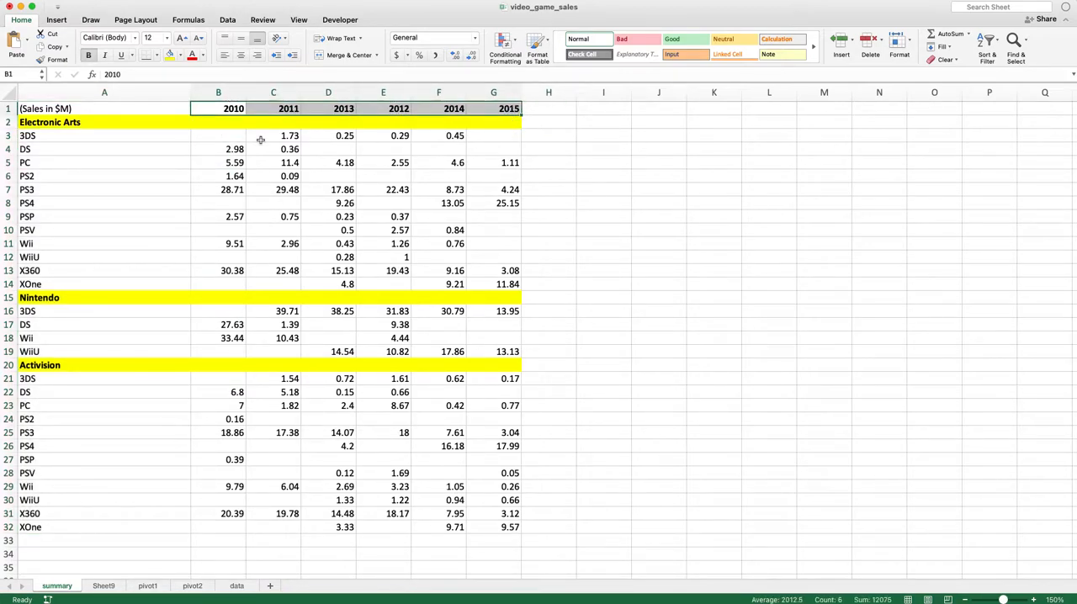
{"action": "key", "text": "ctrl+Page_Down"}
{"action": "key", "text": "Down"}
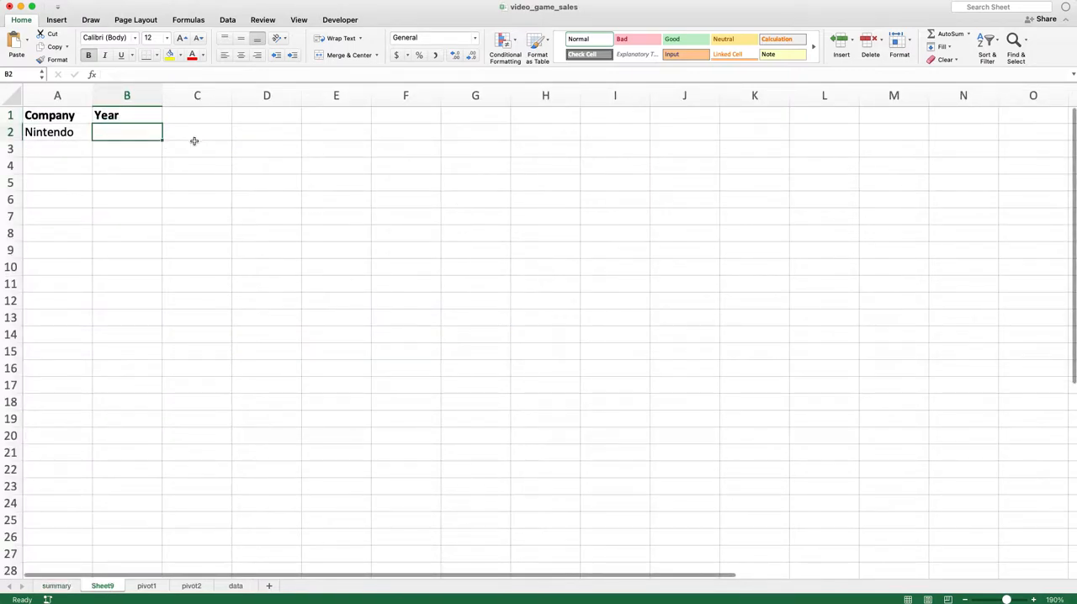
{"action": "type", "text": "2010"}
{"action": "key", "text": "Return"}
{"action": "type", "text": "20"}
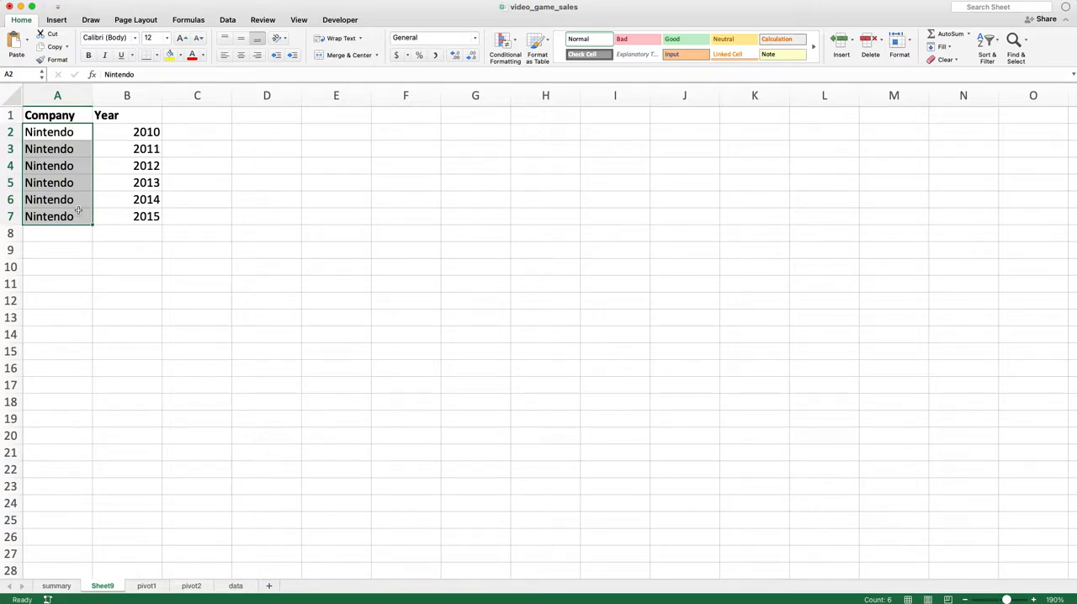
{"action": "left_click", "coordinate": [78, 211]}
{"action": "left_click", "coordinate": [68, 115]}
{"action": "left_click", "coordinate": [63, 239]}
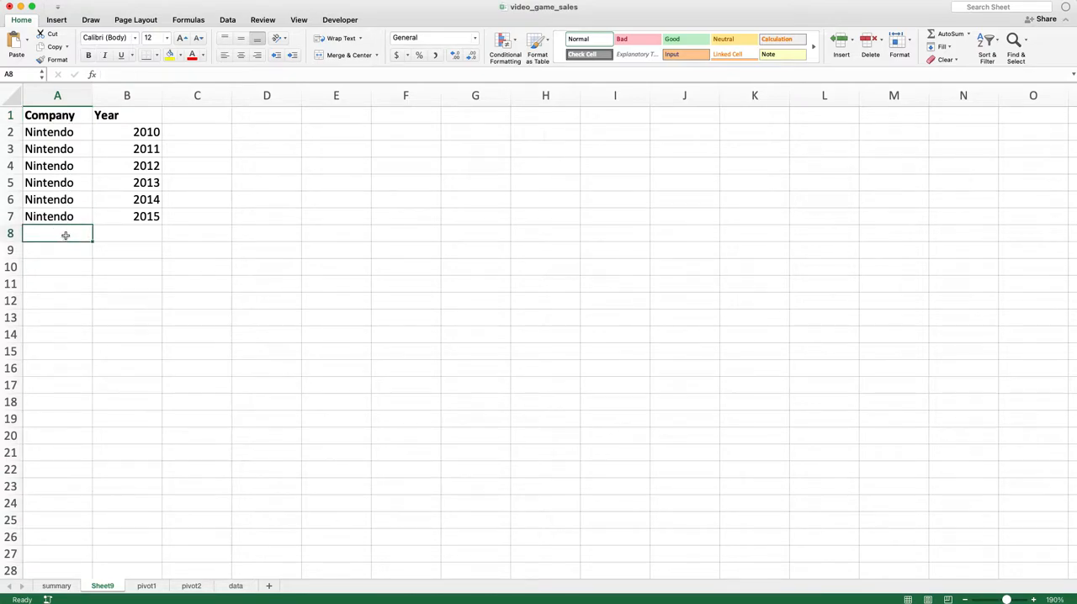
Narrow the Year column and add a Sales Revenue header in C1
{"action": "left_click", "coordinate": [122, 111]}
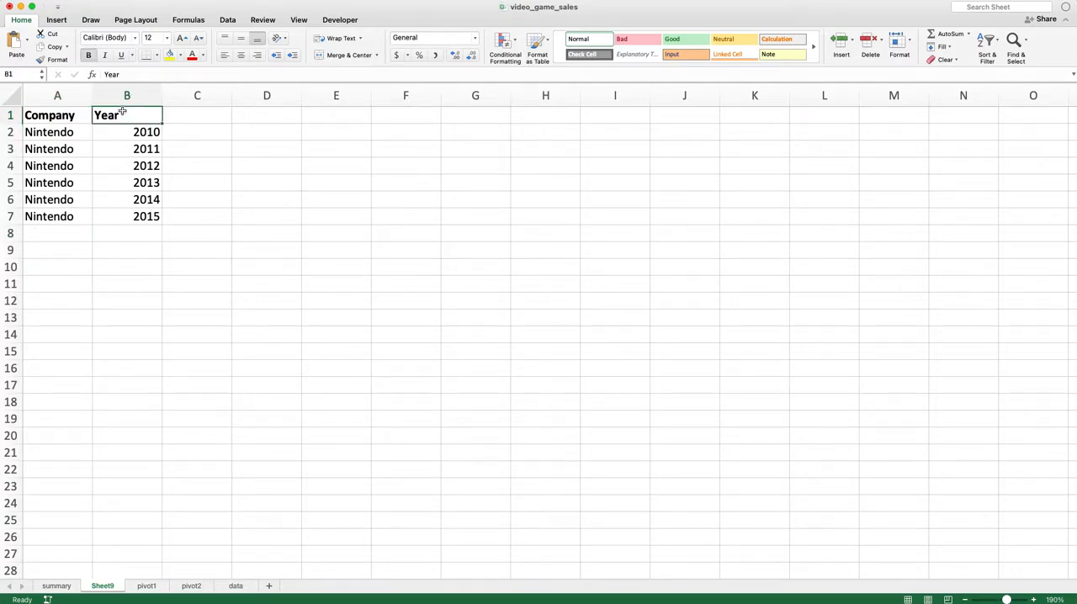
{"action": "left_click_drag", "start_coordinate": [162, 96], "coordinate": [145, 96]}
{"action": "left_click", "coordinate": [168, 119]}
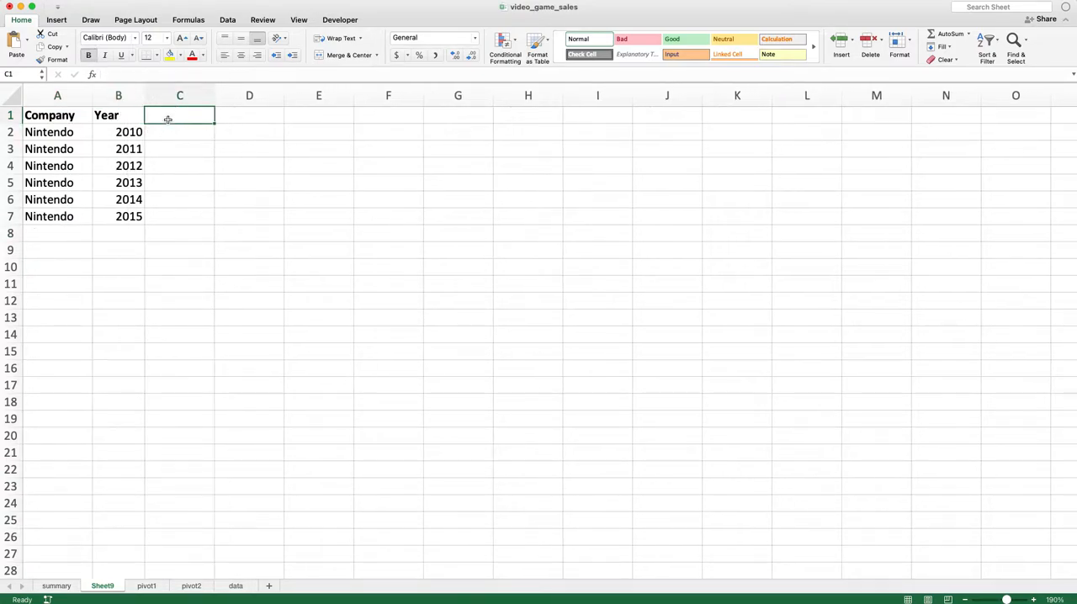
{"action": "type", "text": "Sales Revenue"}
{"action": "key", "text": "Return"}
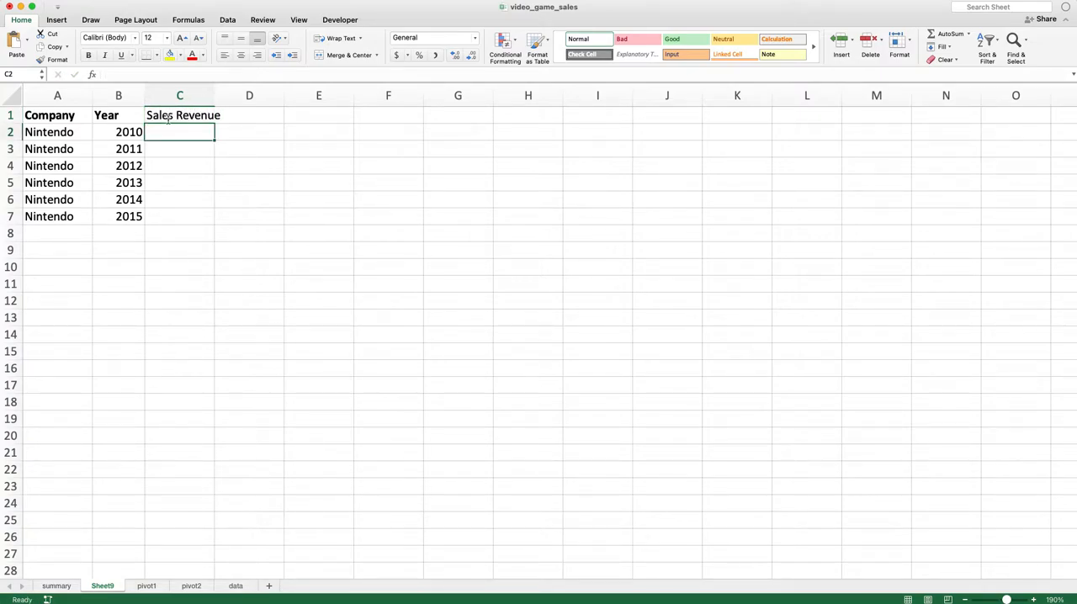
Fit column C to its bold Sales Revenue header and paste the summary sheet's Nintendo 3DS sales row transposed into C2:C7
{"action": "double_click", "coordinate": [213, 89]}
{"action": "left_click", "coordinate": [202, 113]}
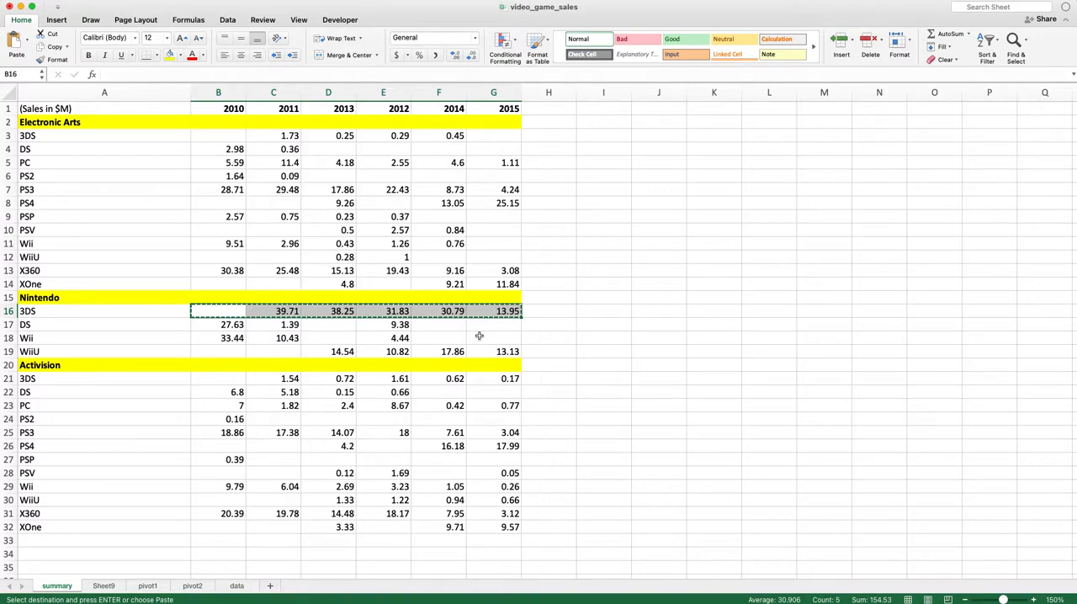
{"action": "key", "text": "ctrl+Page_Down"}
{"action": "key", "text": "Down"}
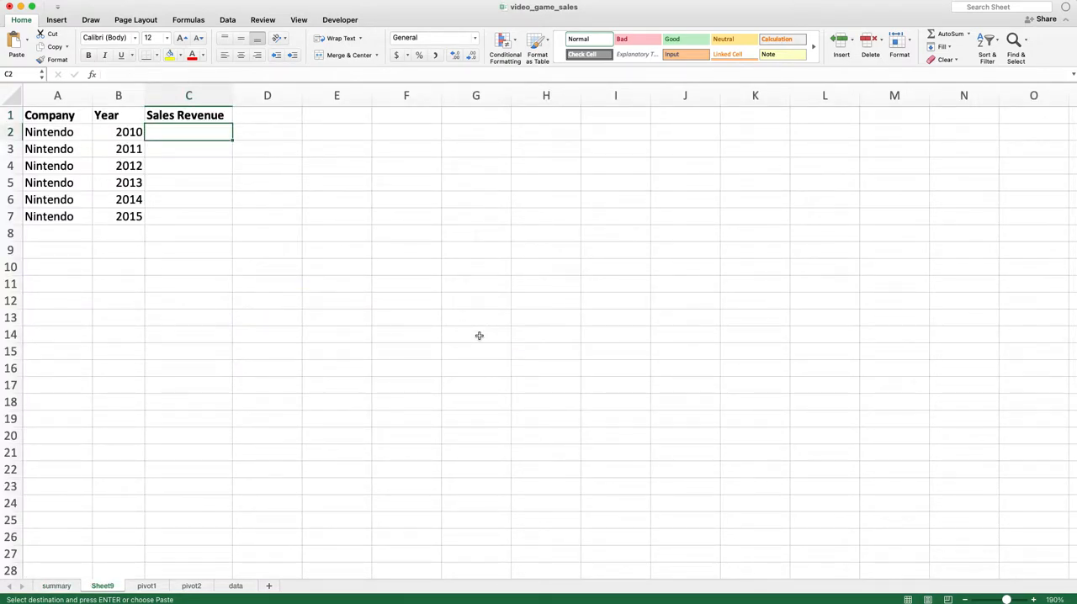
{"action": "key", "text": "ctrl+super+v"}
{"action": "key", "text": "super+e"}
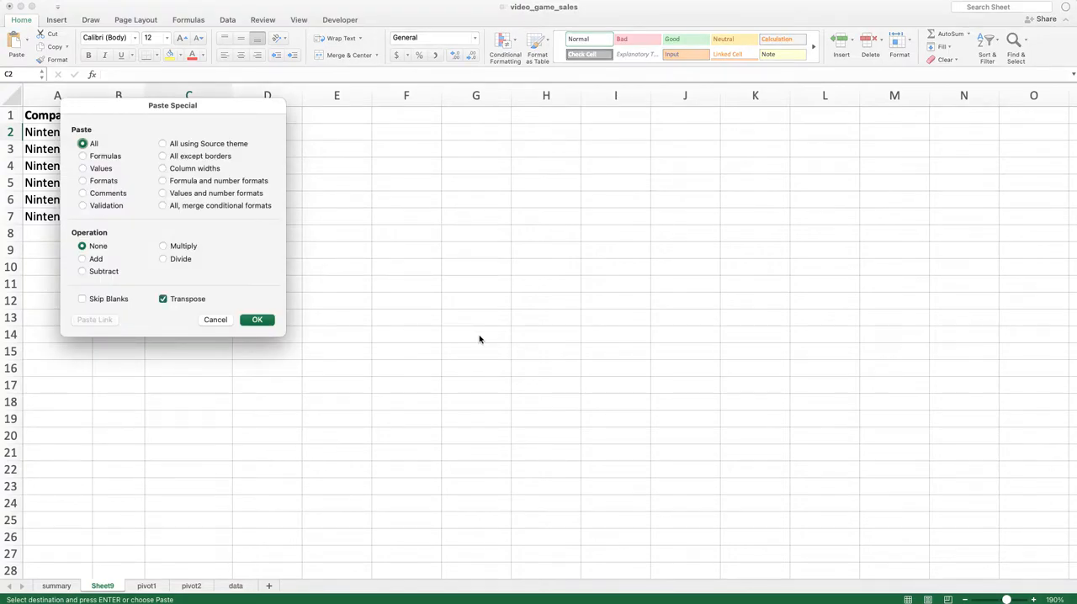
{"action": "key", "text": "Return"}
{"action": "key", "text": "Down"}
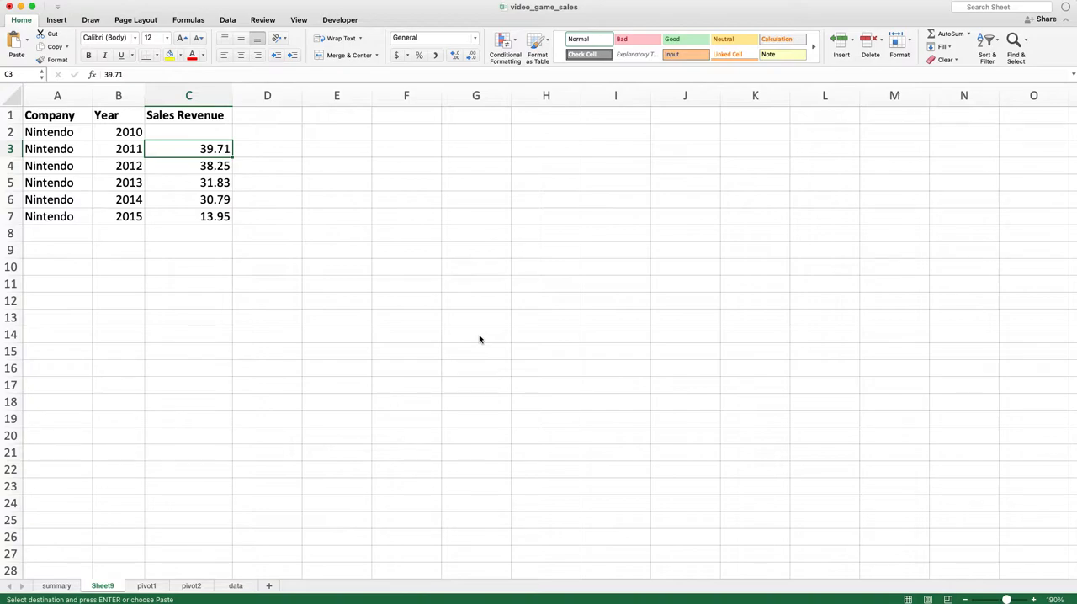
Return to the summary sheet and clear the pending copy of the Nintendo 3DS row
{"action": "key", "text": "ctrl+Page_Up"}
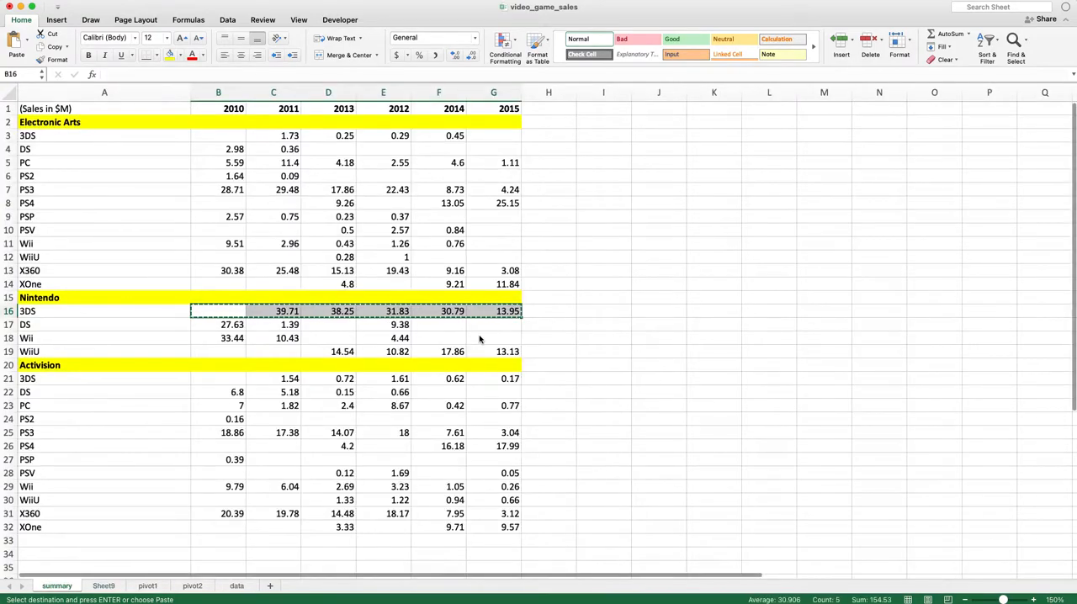
{"action": "scroll", "coordinate": [480, 339], "scroll_direction": "right", "scroll_amount": 1}
{"action": "left_click", "coordinate": [391, 340]}
{"action": "scroll", "coordinate": [391, 340], "scroll_direction": "left", "scroll_amount": 1}
{"action": "left_click", "coordinate": [217, 365]}
{"action": "key", "text": "Escape"}
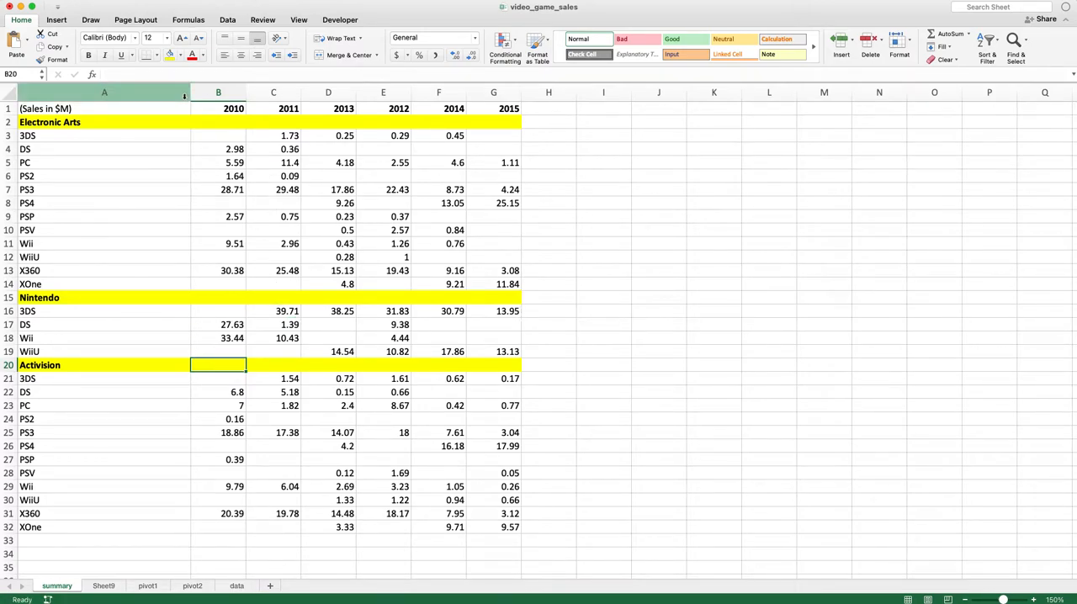
Delete the Sheet9 worksheet that holds the rebuilt Nintendo table
{"action": "left_click", "coordinate": [103, 586]}
{"action": "left_click", "coordinate": [135, 135]}
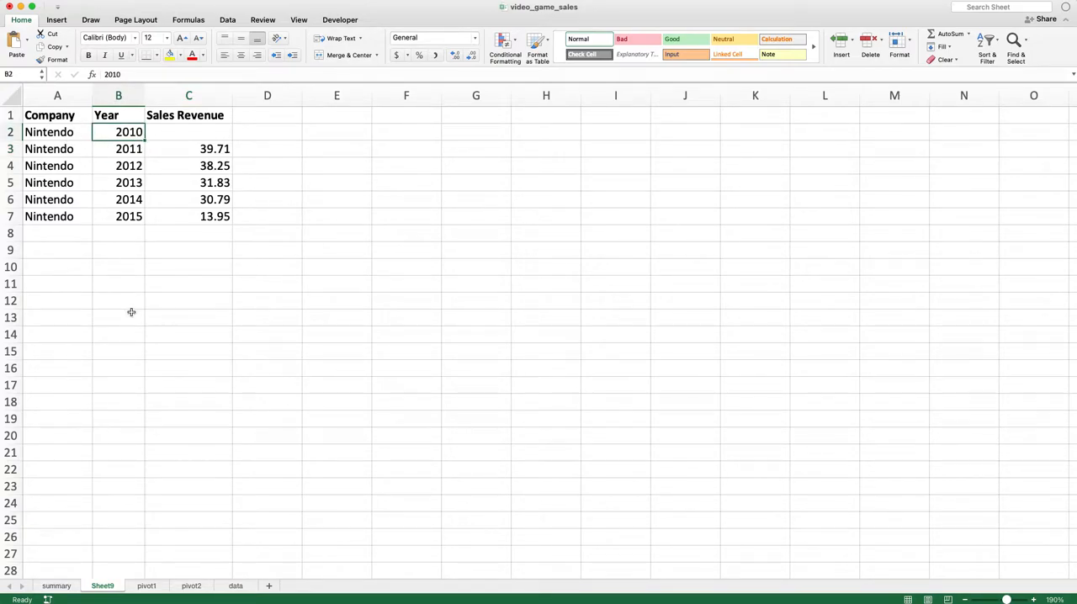
{"action": "left_click", "coordinate": [224, 404]}
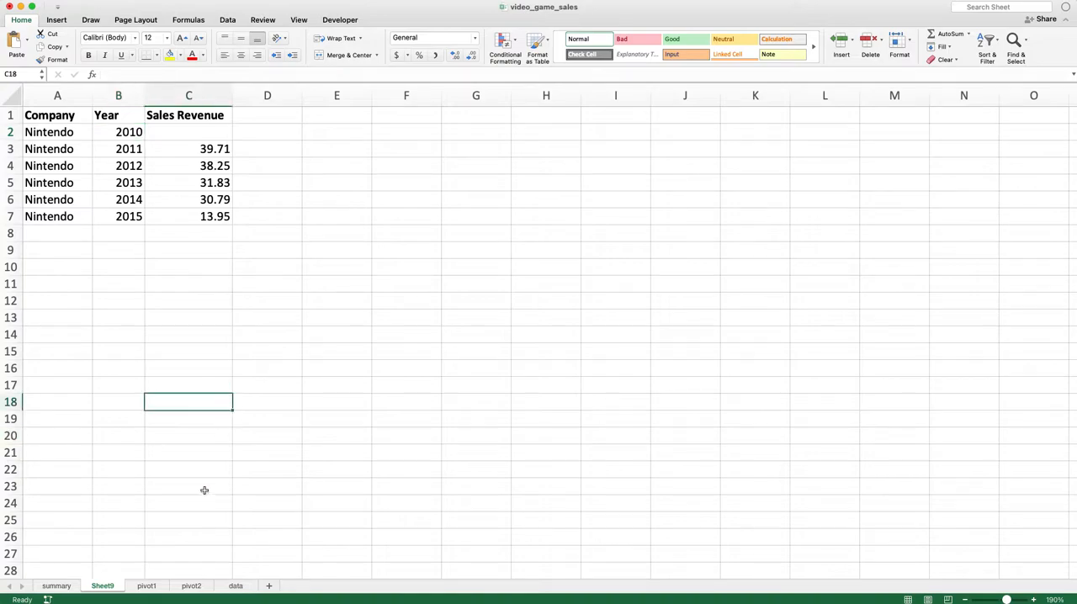
{"action": "right_click", "coordinate": [112, 590]}
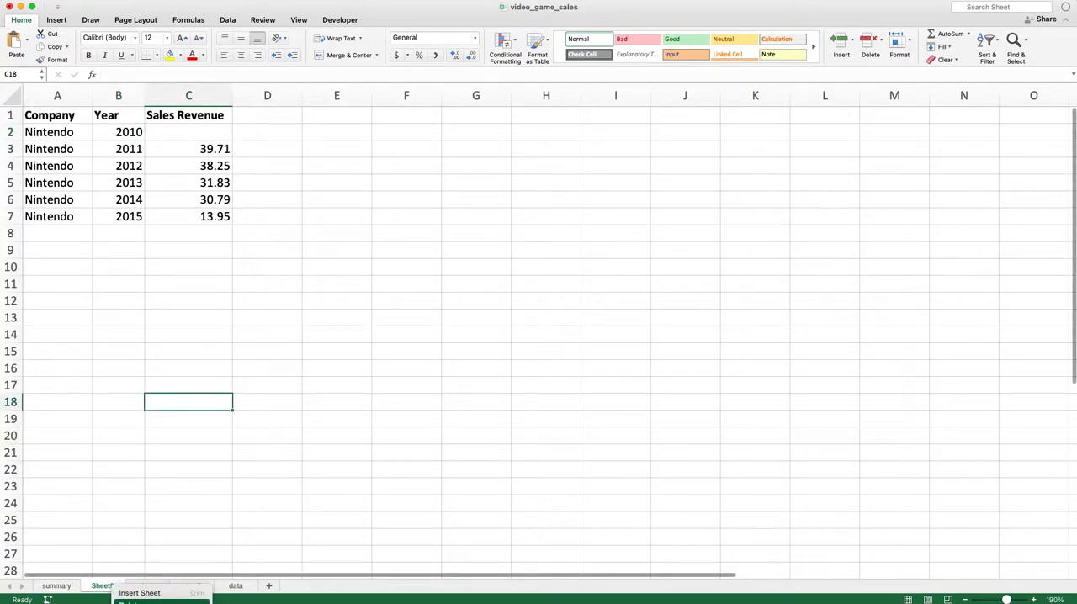
{"action": "left_click", "coordinate": [139, 602]}
{"action": "left_click", "coordinate": [208, 233]}
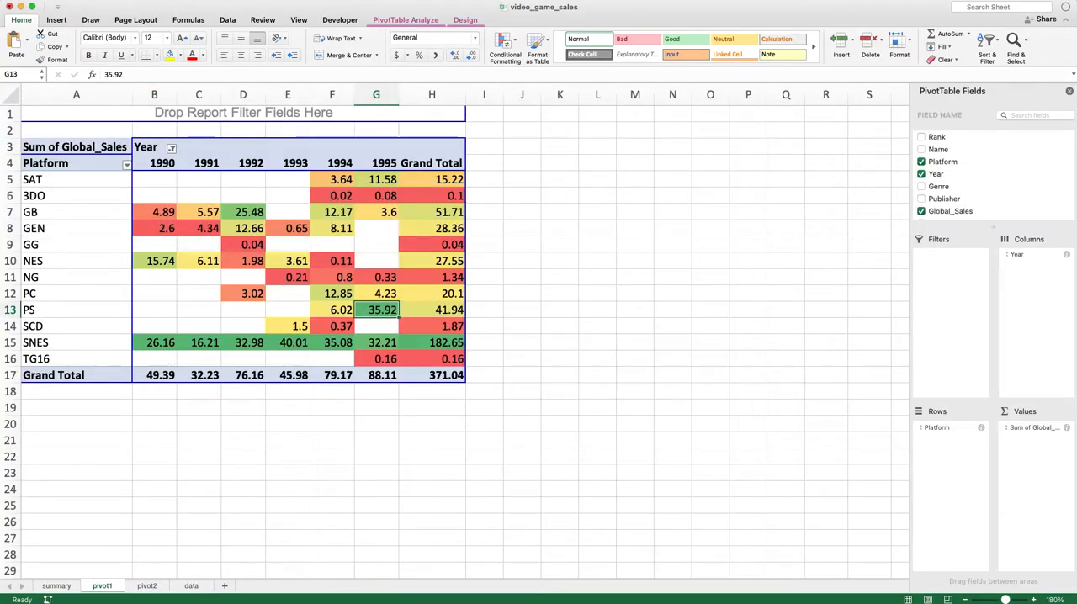
Open the data sheet and enlarge its view to 190%
{"action": "left_click", "coordinate": [188, 586]}
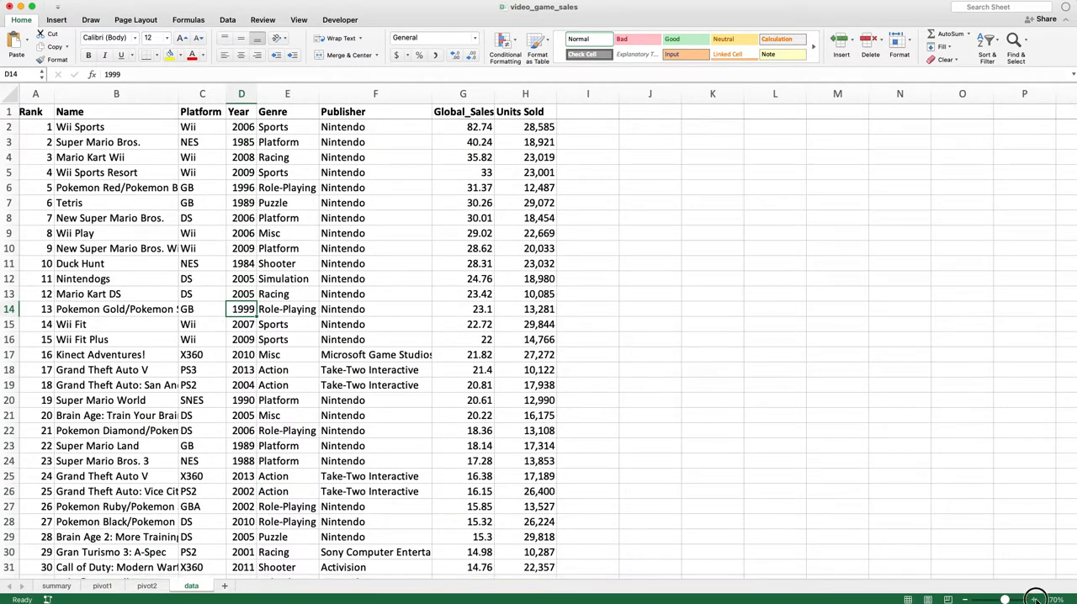
{"action": "left_click", "coordinate": [1034, 600]}
{"action": "left_click", "coordinate": [1034, 600]}
{"action": "left_click", "coordinate": [575, 403]}
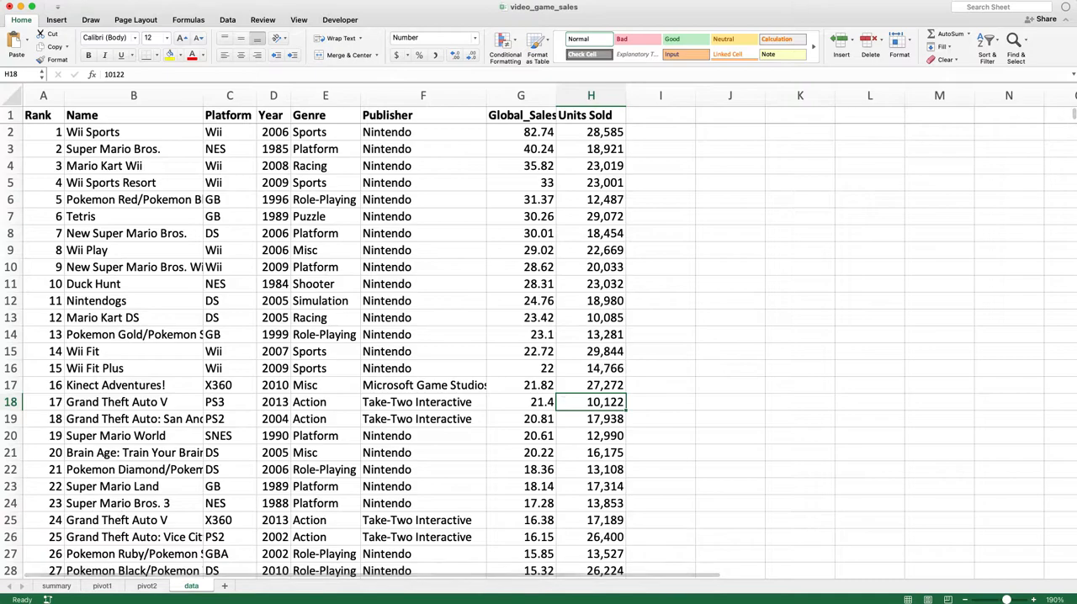
{"action": "left_click", "coordinate": [470, 334]}
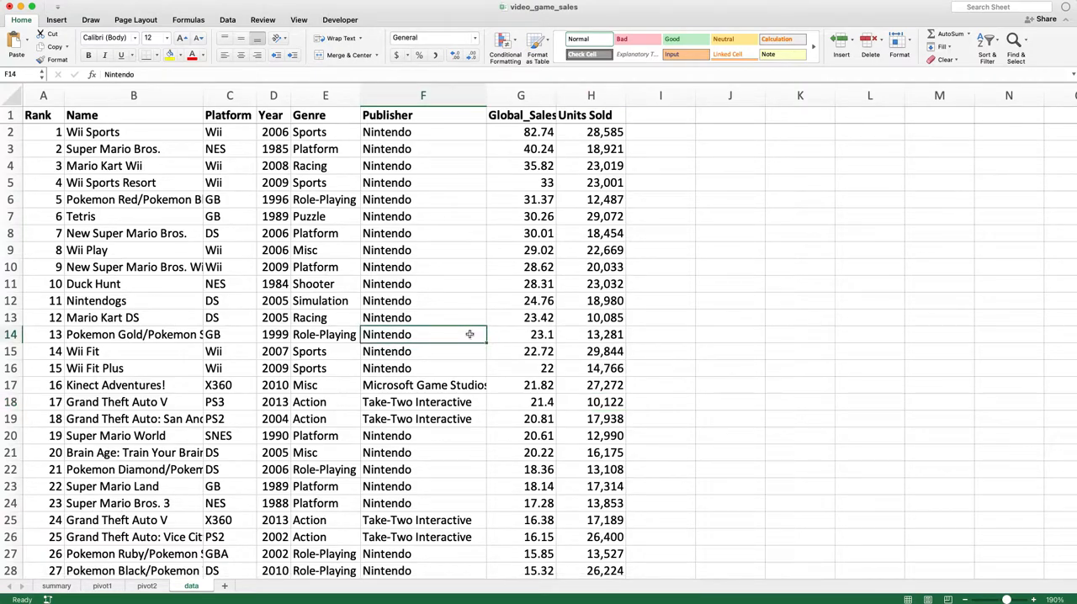
Examine individual records in the first rows of the data sheet across the Name, Platform, Year and neighbouring columns
{"action": "key", "text": "Left"}
{"action": "key", "text": "Left"}
{"action": "key", "text": "Up"}
{"action": "key", "text": "Up"}
{"action": "key", "text": "Up"}
{"action": "key", "text": "Up"}
{"action": "key", "text": "Up"}
{"action": "key", "text": "Up"}
{"action": "key", "text": "Up"}
{"action": "key", "text": "Up"}
{"action": "key", "text": "Up"}
{"action": "key", "text": "Up"}
{"action": "key", "text": "Up"}
{"action": "key", "text": "Up"}
{"action": "key", "text": "Left"}
{"action": "key", "text": "Left"}
{"action": "key", "text": "Up"}
{"action": "key", "text": "Down"}
{"action": "key", "text": "Down"}
{"action": "key", "text": "Right"}
{"action": "key", "text": "Right"}
{"action": "key", "text": "Right"}
{"action": "key", "text": "Left"}
{"action": "key", "text": "Up"}
{"action": "key", "text": "Up"}
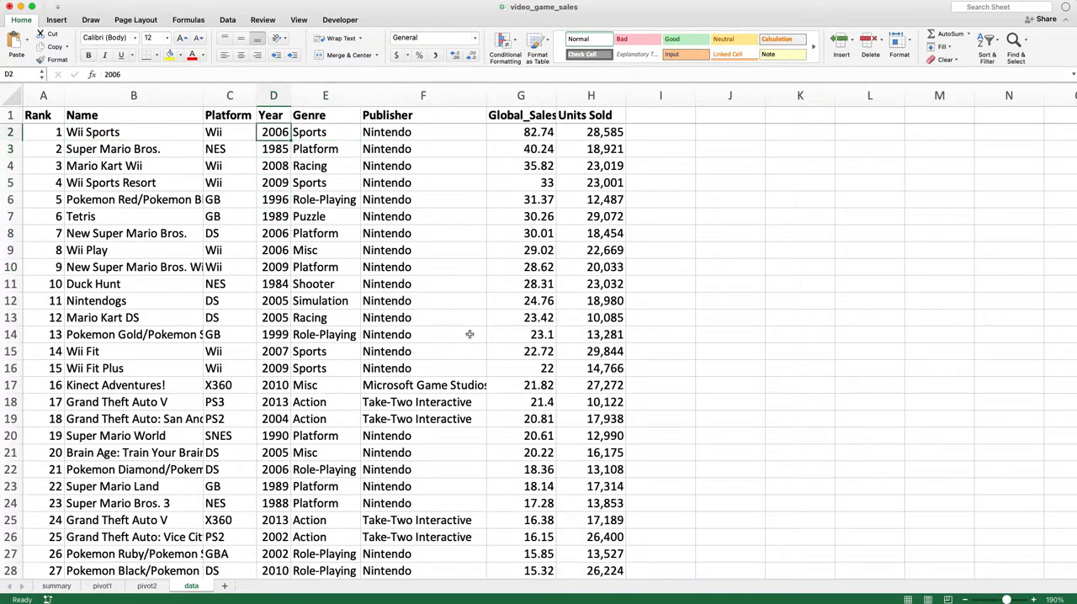
Examine the Year, Publisher and Global_Sales columns of the data sheet, including the Nintendo entries in F2:F16
{"action": "left_click", "coordinate": [276, 115]}
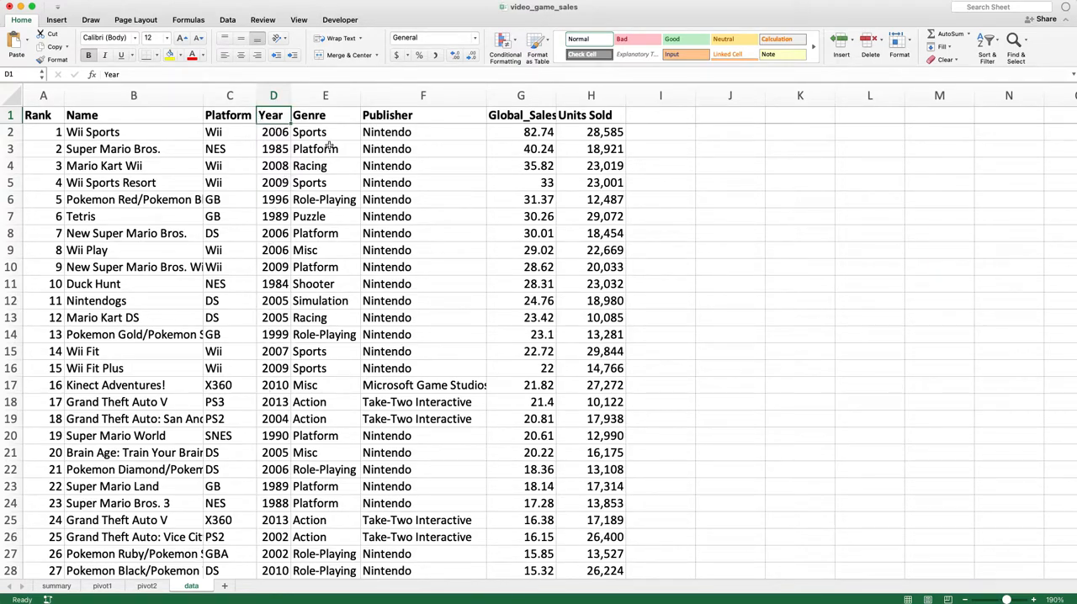
{"action": "left_click", "coordinate": [415, 114]}
{"action": "left_click_drag", "start_coordinate": [416, 133], "coordinate": [413, 368]}
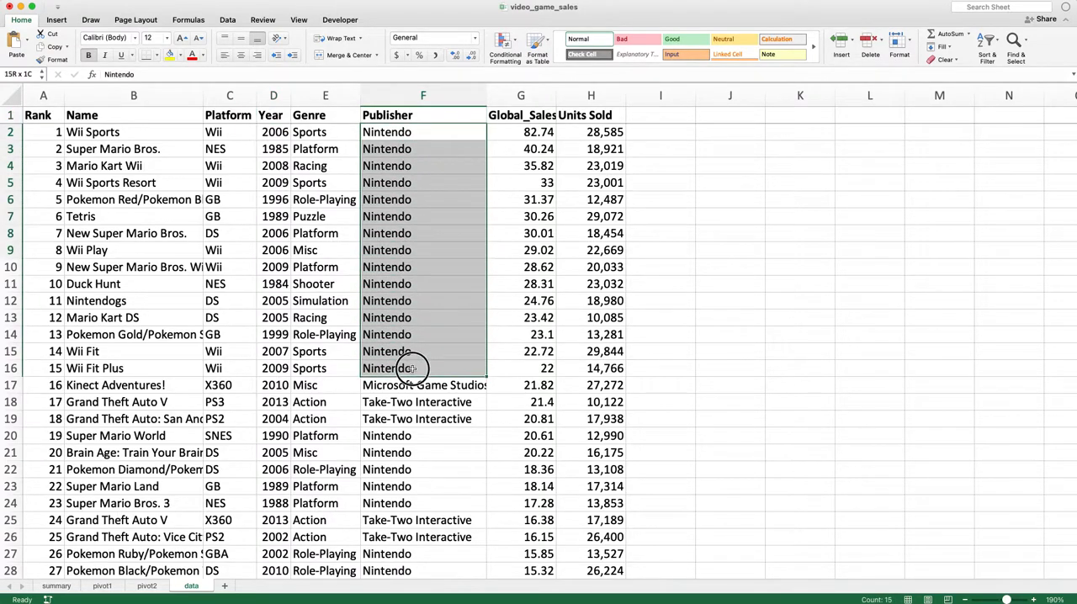
{"action": "left_click", "coordinate": [535, 117]}
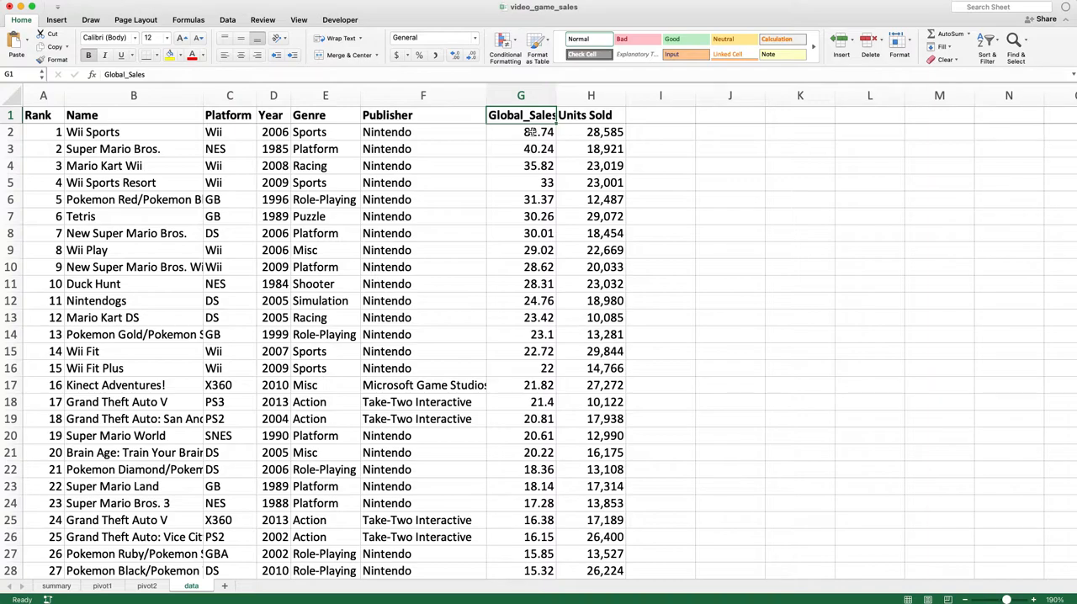
Review the complete range A1:G32 on the summary sheet
{"action": "left_click", "coordinate": [207, 230]}
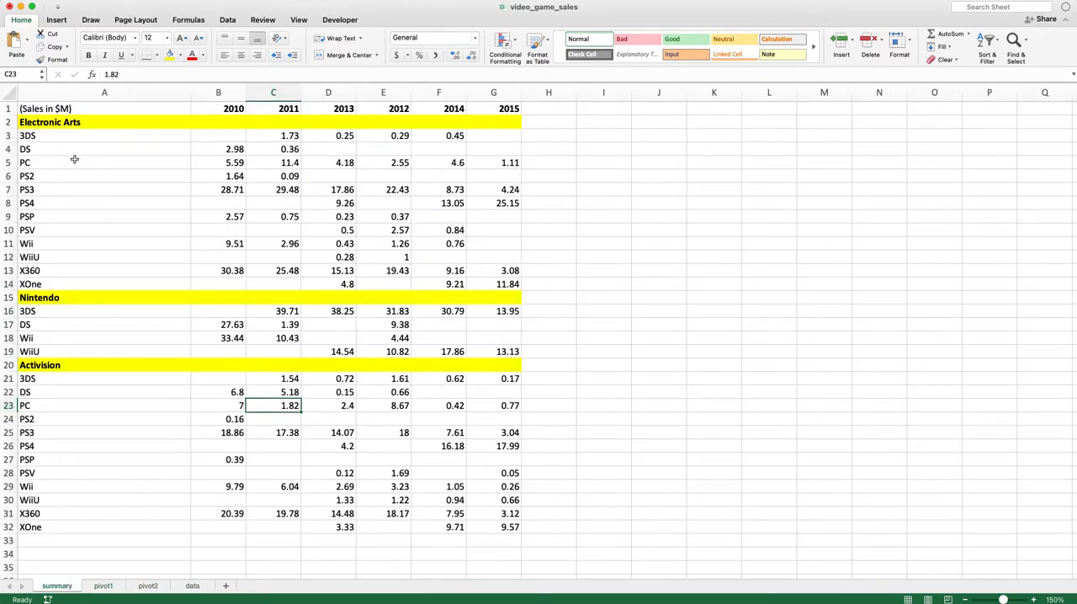
{"action": "left_click_drag", "start_coordinate": [60, 109], "coordinate": [486, 523]}
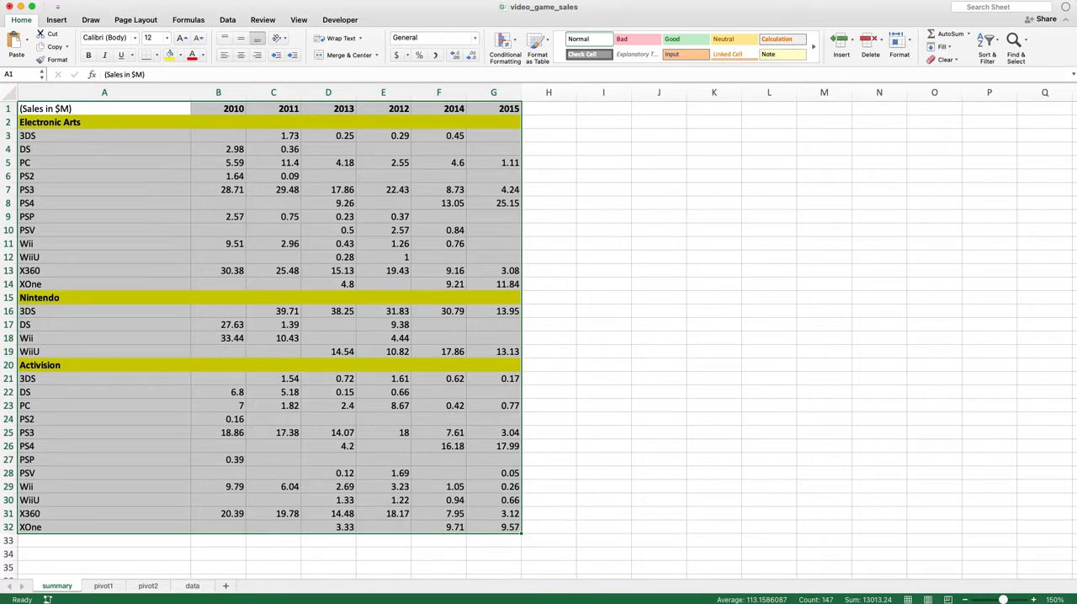
{"action": "left_click", "coordinate": [475, 409]}
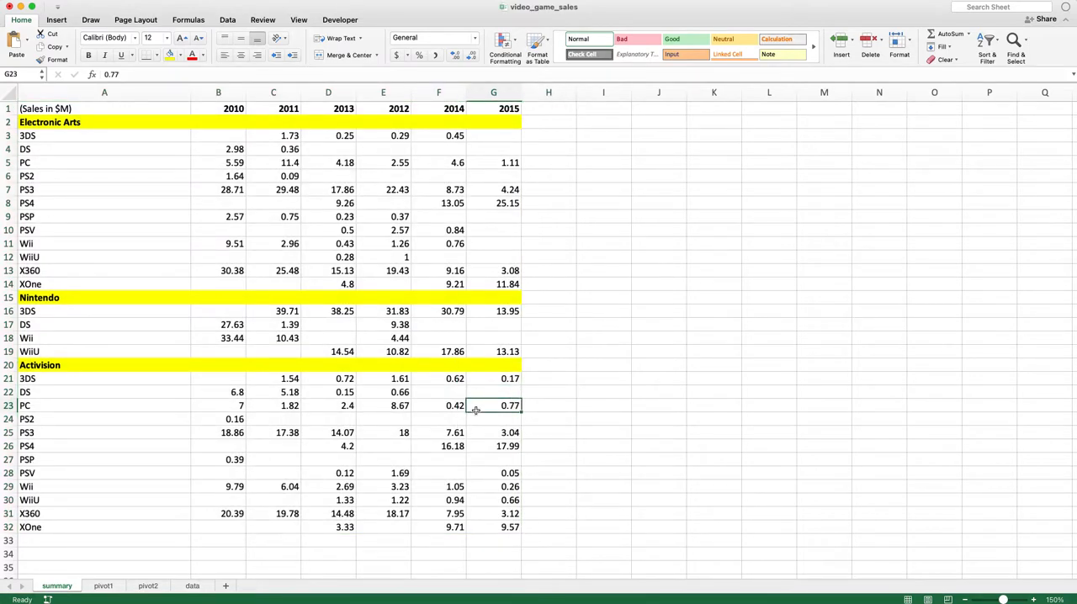
Review the tabular range A1:G24 on the data sheet for comparison with the summary layout
{"action": "left_click", "coordinate": [192, 587]}
{"action": "left_click", "coordinate": [400, 469]}
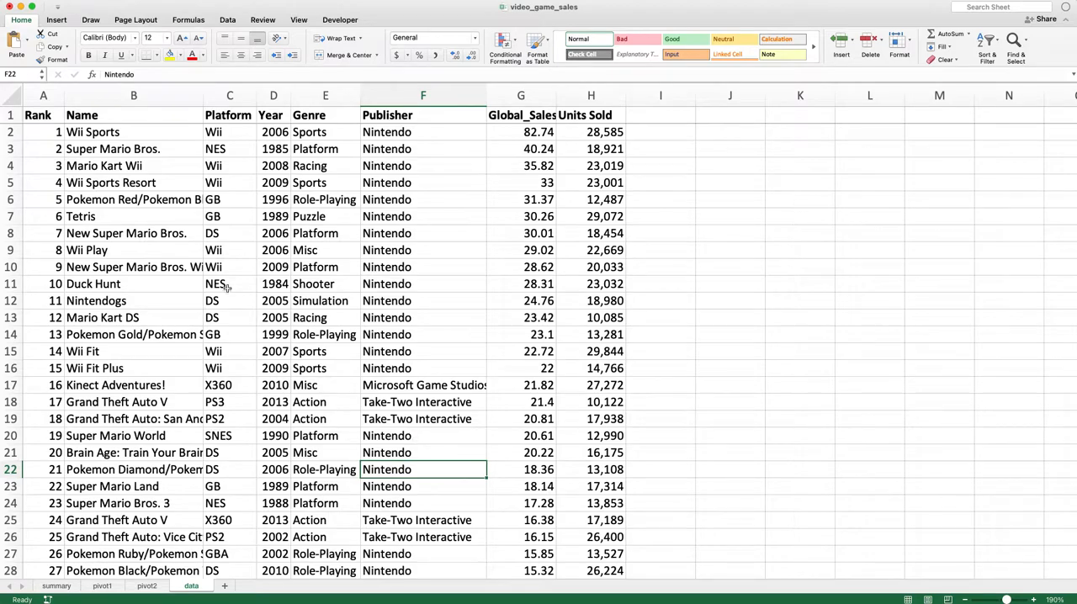
{"action": "left_click_drag", "start_coordinate": [37, 118], "coordinate": [547, 510]}
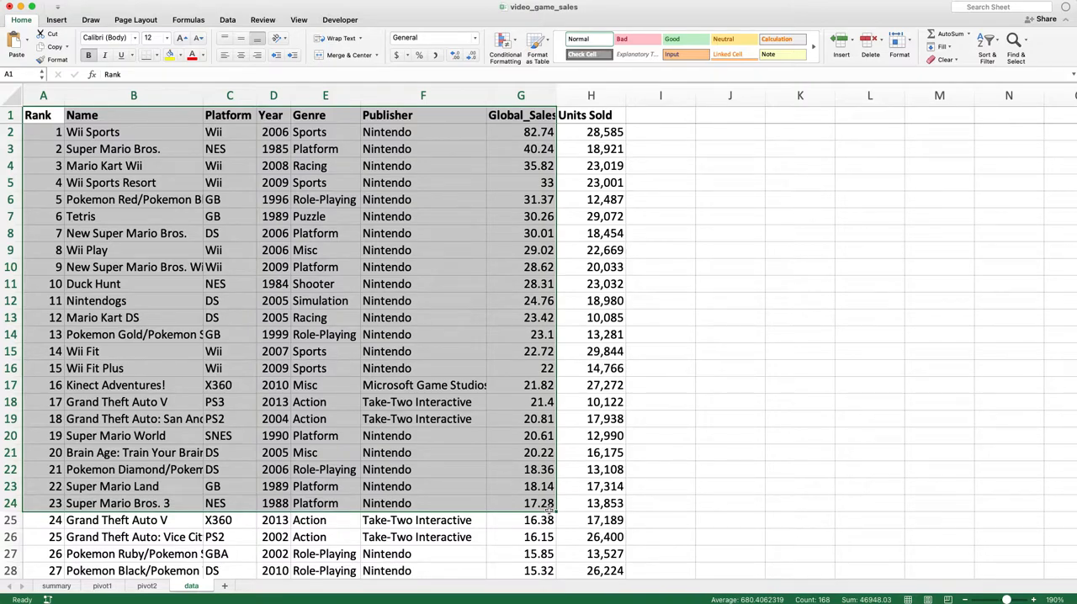
{"action": "left_click", "coordinate": [490, 520]}
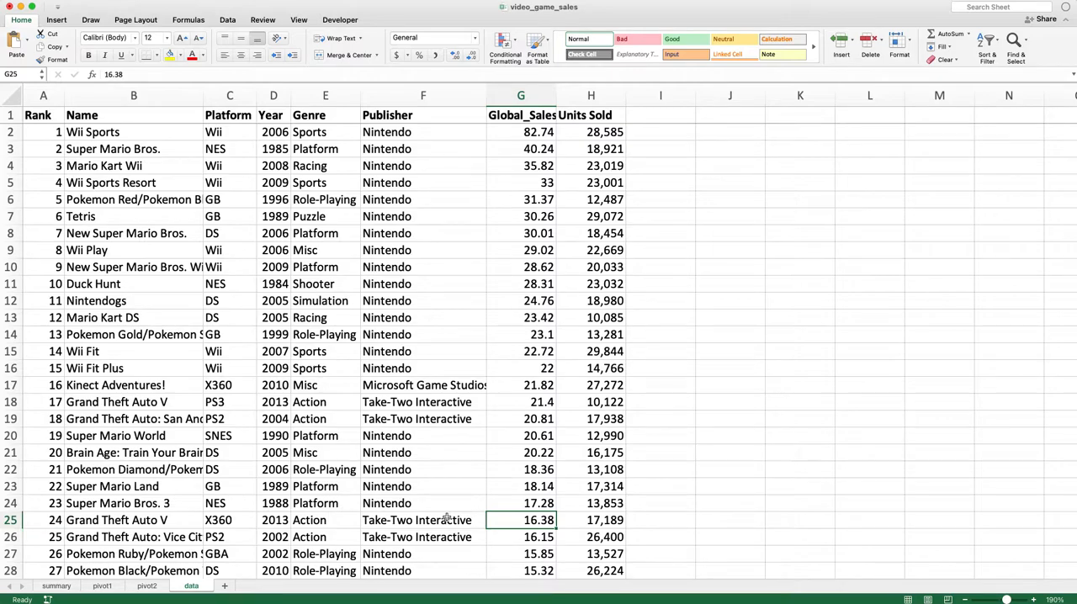
{"action": "left_click", "coordinate": [175, 467]}
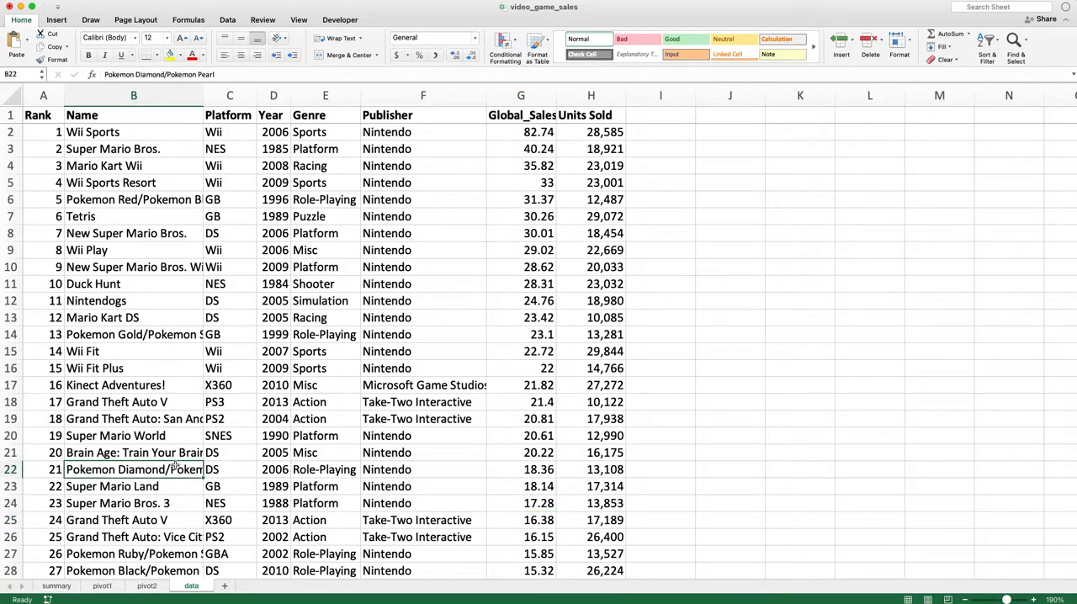
Go back to the summary sheet and look over its company, platform and year layout
{"action": "key", "text": "ctrl+Page_Up"}
{"action": "key", "text": "ctrl+Page_Up"}
{"action": "key", "text": "ctrl+Page_Up"}
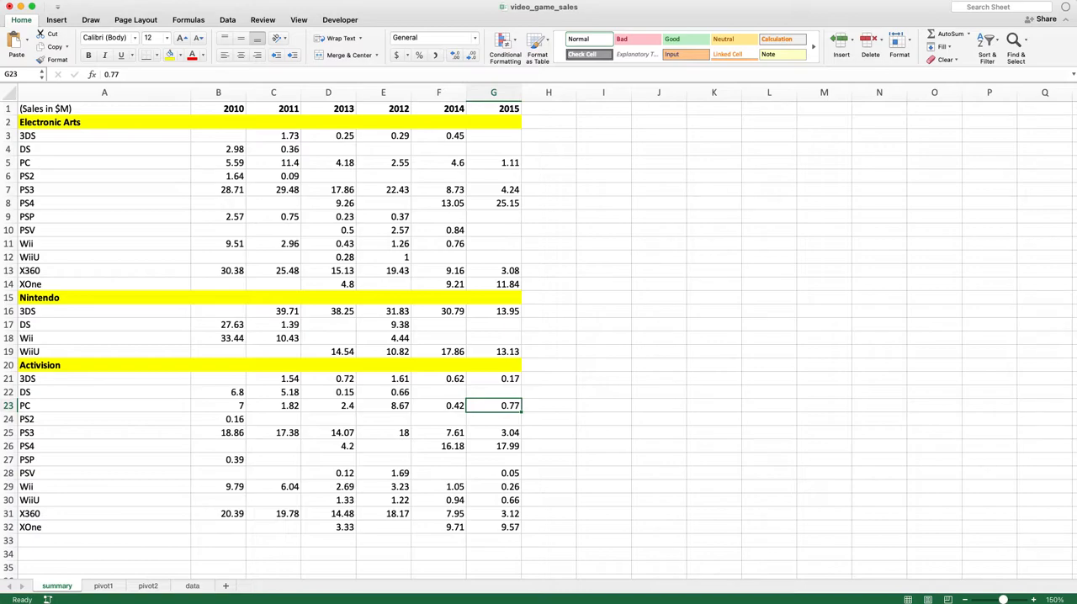
{"action": "left_click", "coordinate": [470, 486]}
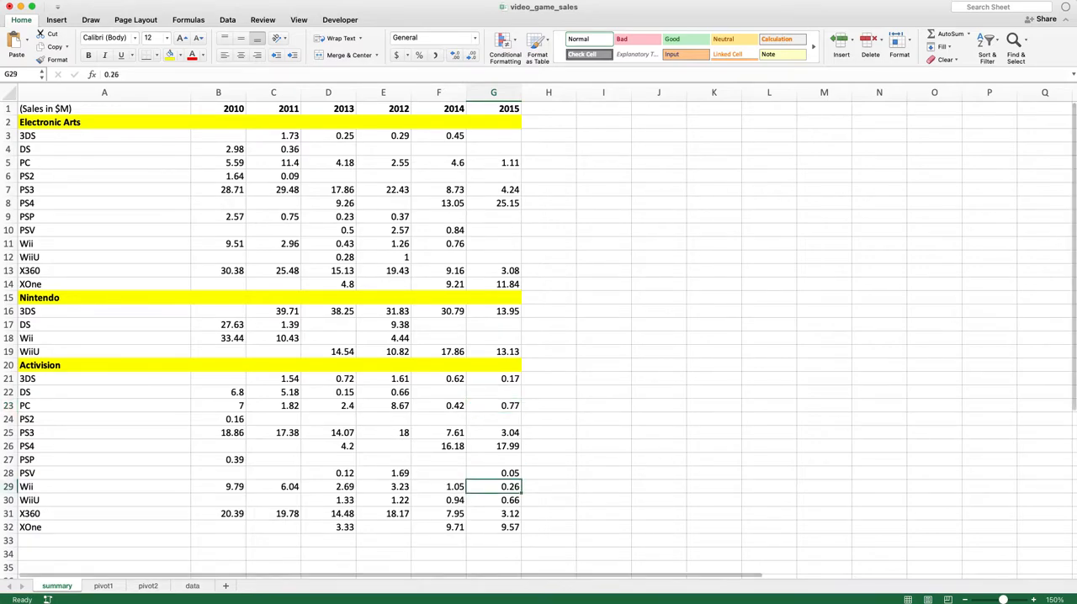
Examine the PivotTable on the pivot1 sheet, checking its platform rows, year columns and Global_Sales values
{"action": "left_click", "coordinate": [102, 585]}
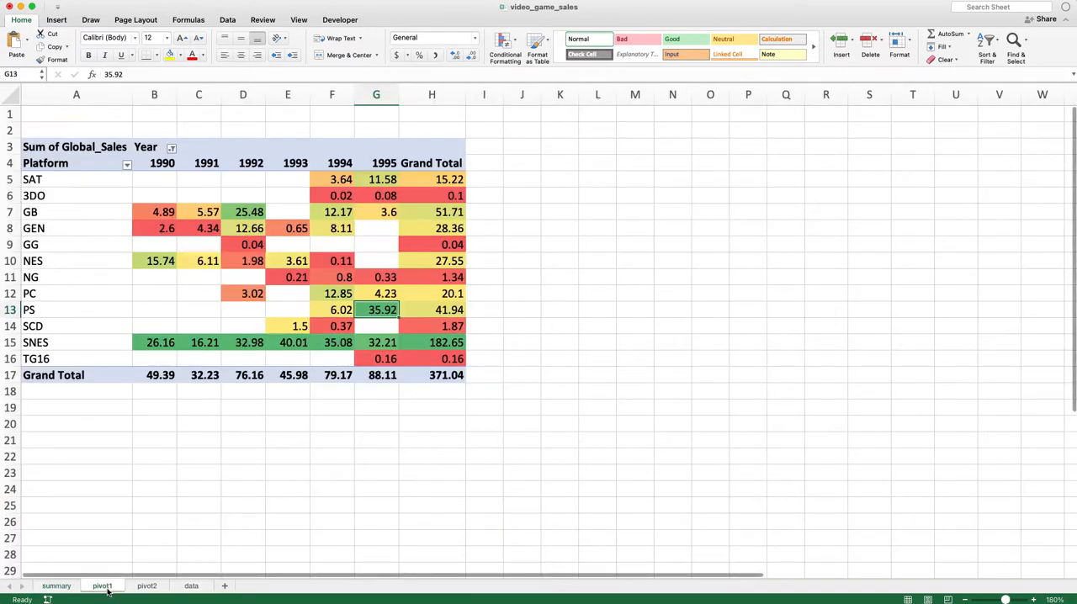
{"action": "left_click", "coordinate": [380, 343]}
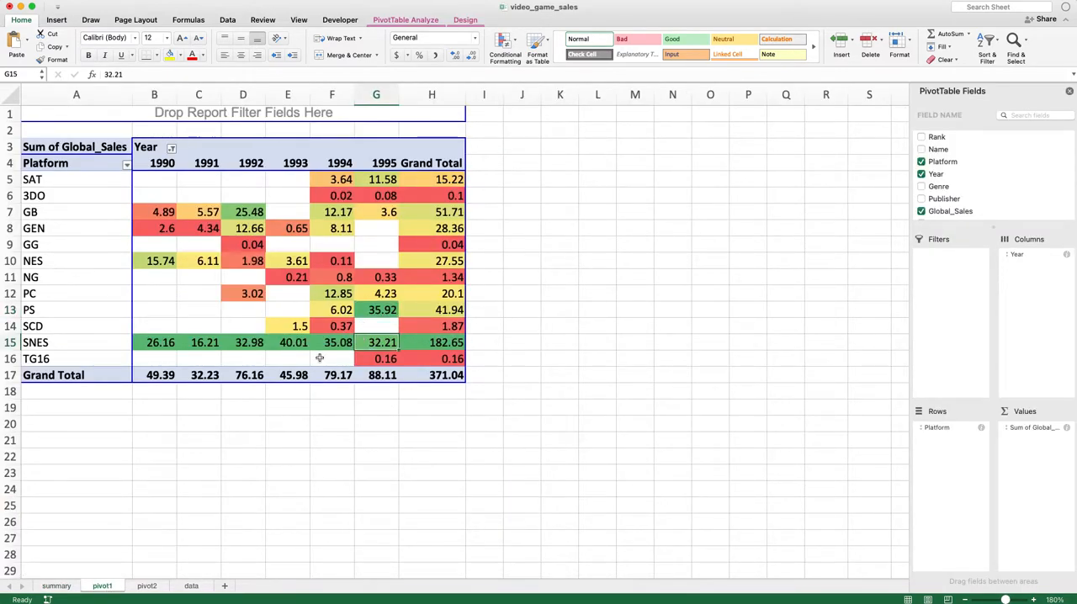
{"action": "left_click", "coordinate": [84, 178]}
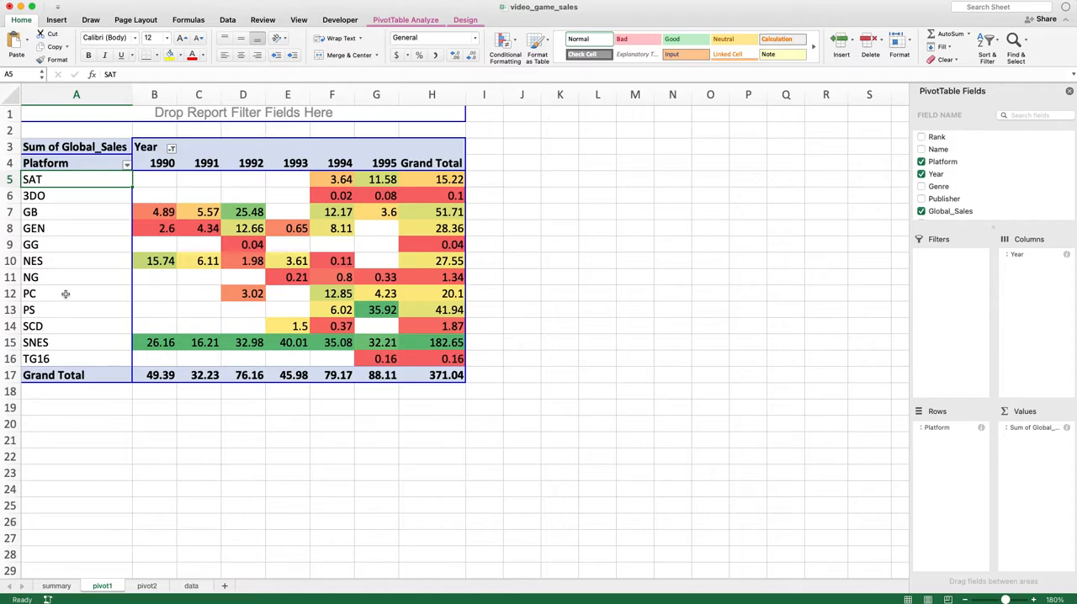
{"action": "left_click", "coordinate": [59, 261]}
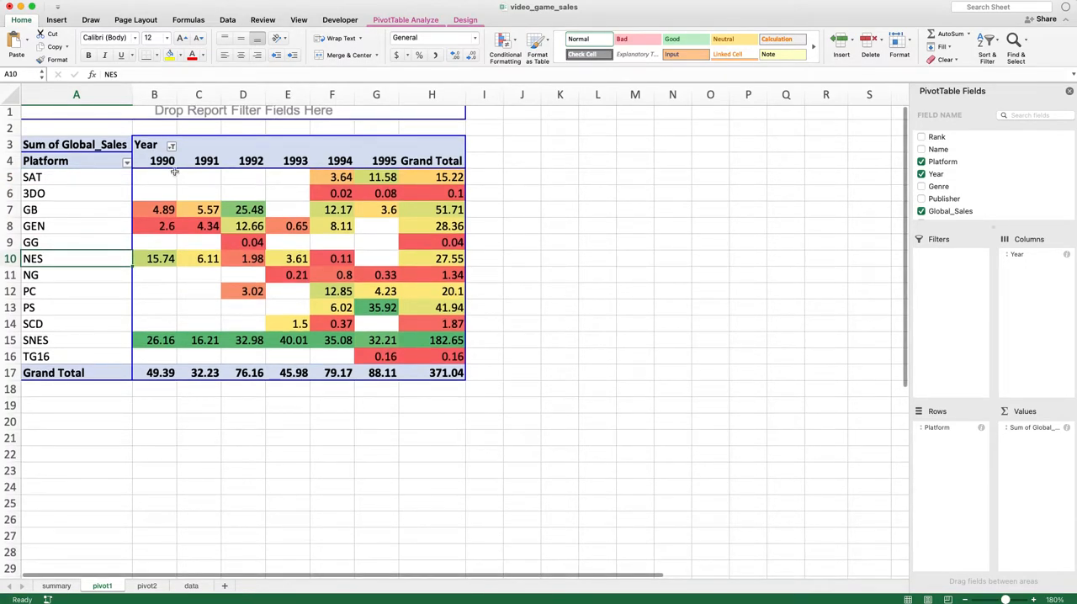
{"action": "scroll", "coordinate": [810, 244], "scroll_direction": "down", "scroll_amount": 1}
{"action": "scroll", "coordinate": [877, 257], "scroll_direction": "up", "scroll_amount": 1}
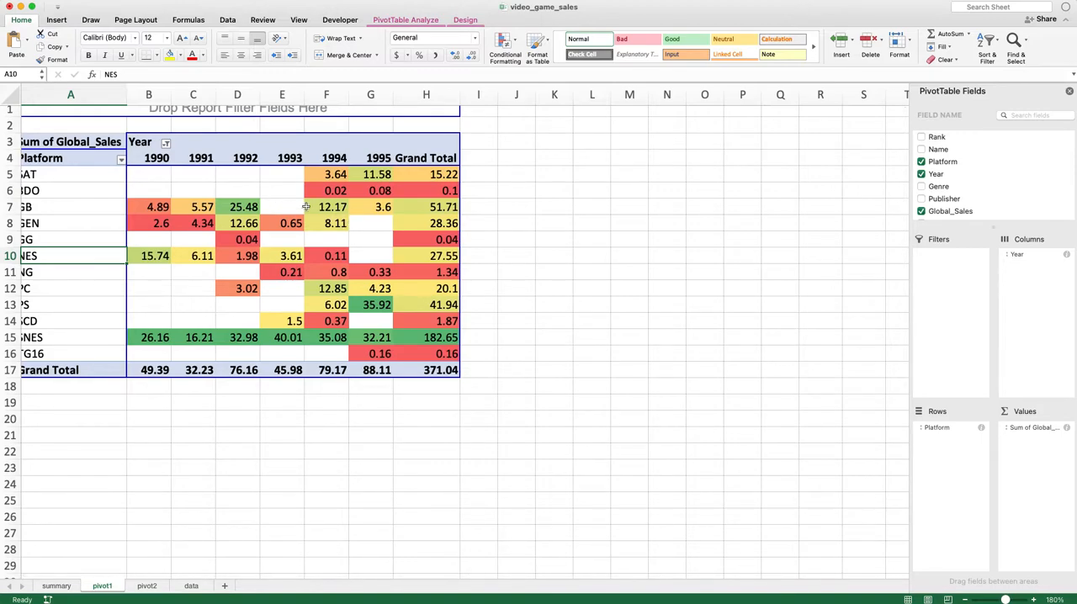
{"action": "left_click", "coordinate": [239, 255]}
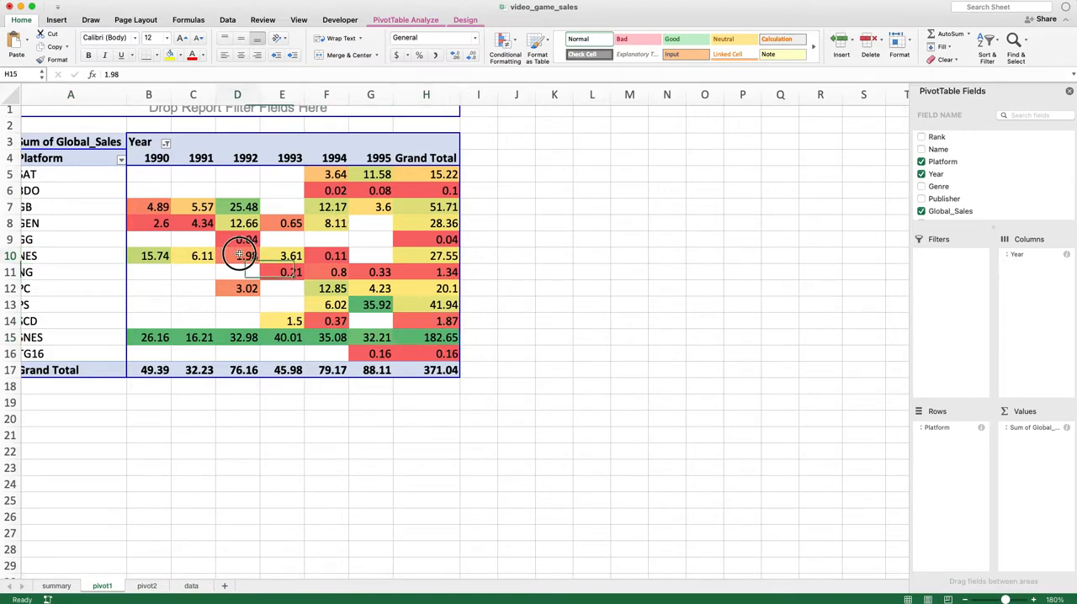
{"action": "scroll", "coordinate": [139, 212], "scroll_direction": "left", "scroll_amount": 1}
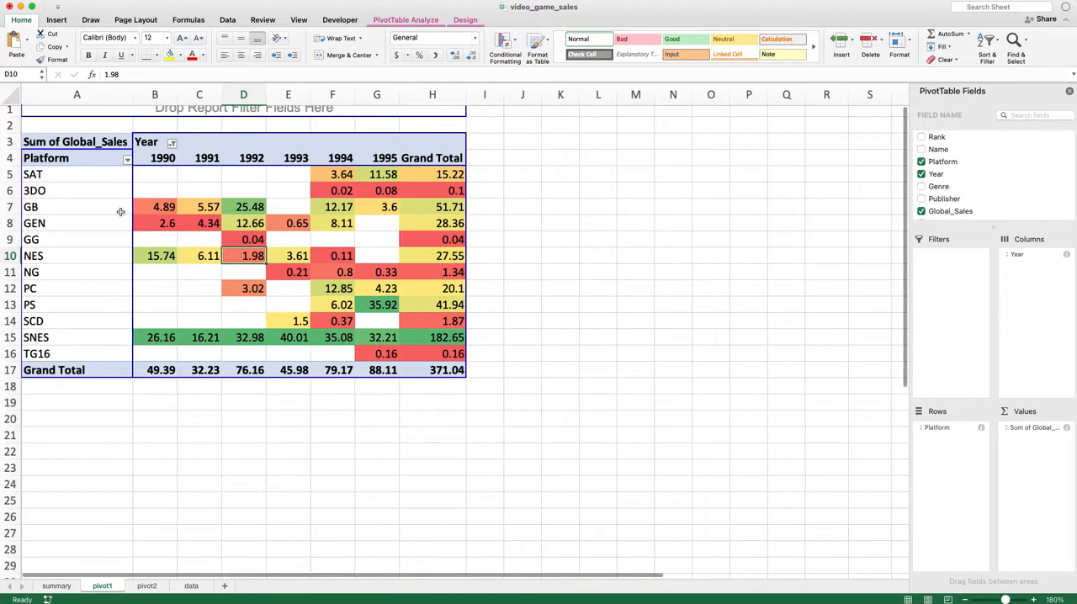
{"action": "scroll", "coordinate": [160, 164], "scroll_direction": "up", "scroll_amount": 1}
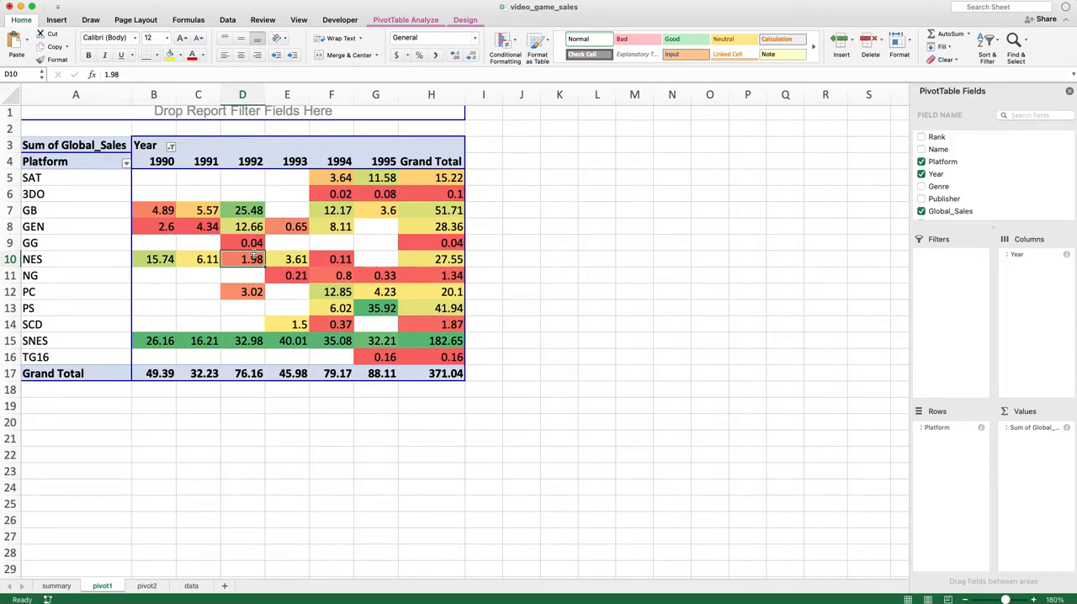
{"action": "left_click", "coordinate": [255, 305]}
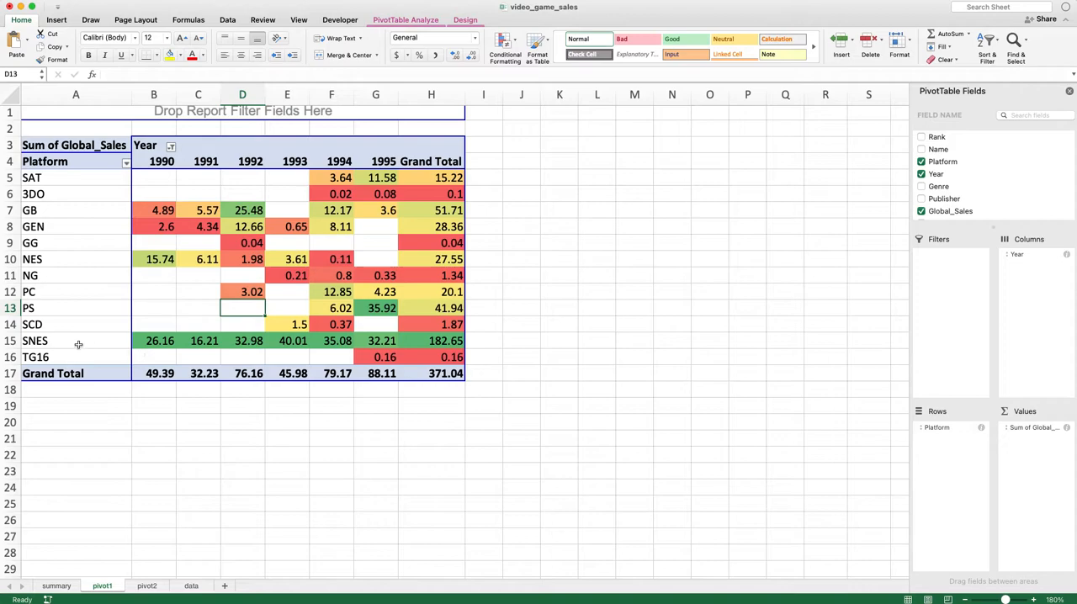
Review the SNES row's Global_Sales across 1990 to 1995 and its grand total on the pivot1 sheet
{"action": "left_click_drag", "start_coordinate": [145, 341], "coordinate": [421, 341]}
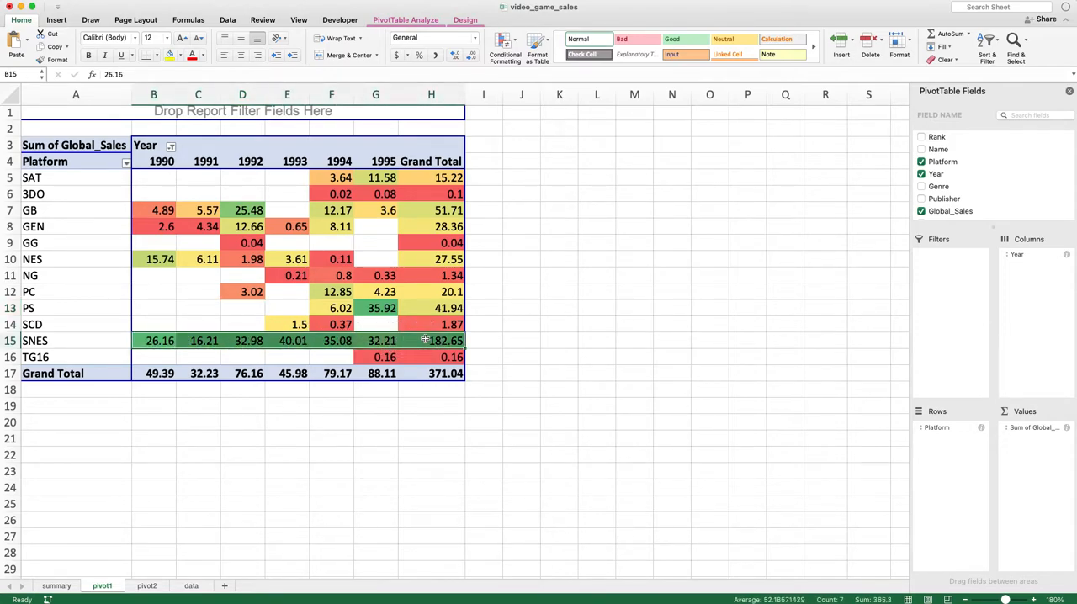
{"action": "left_click", "coordinate": [383, 340]}
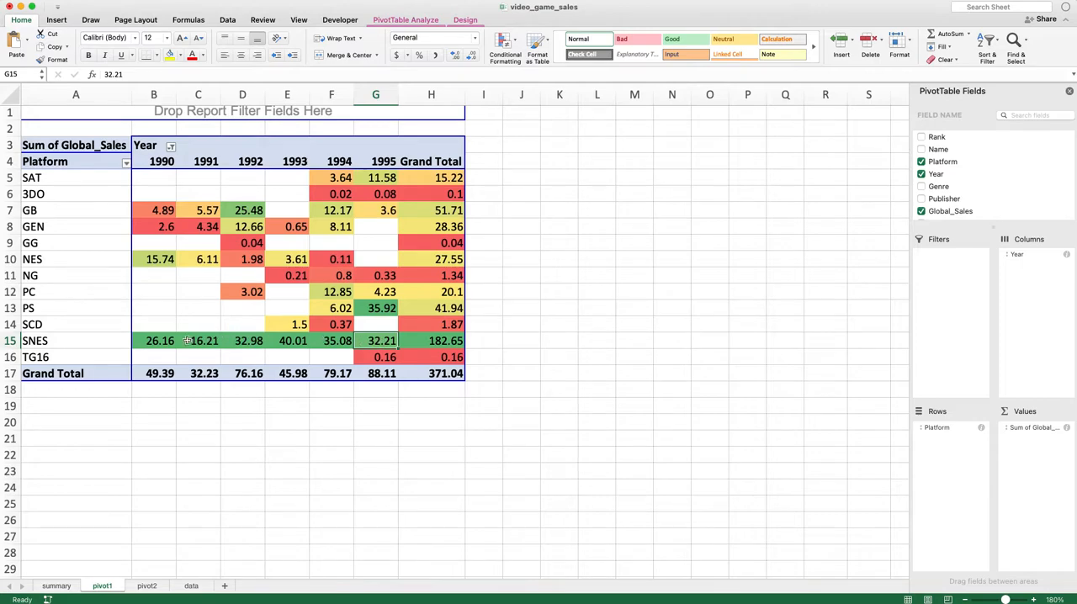
{"action": "left_click", "coordinate": [158, 343]}
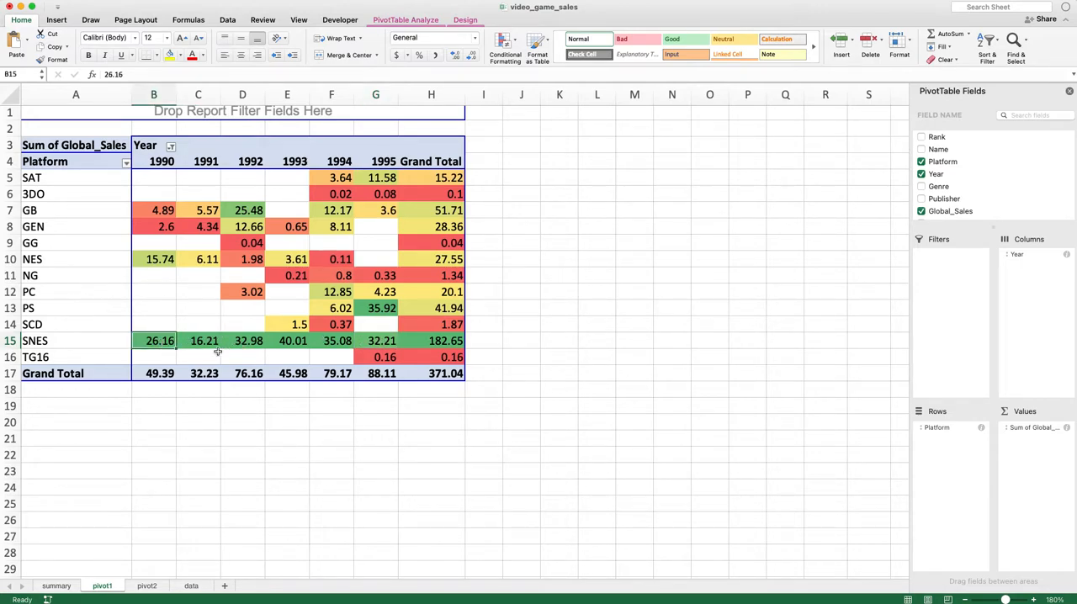
{"action": "scroll", "coordinate": [223, 352], "scroll_direction": "down", "scroll_amount": 1}
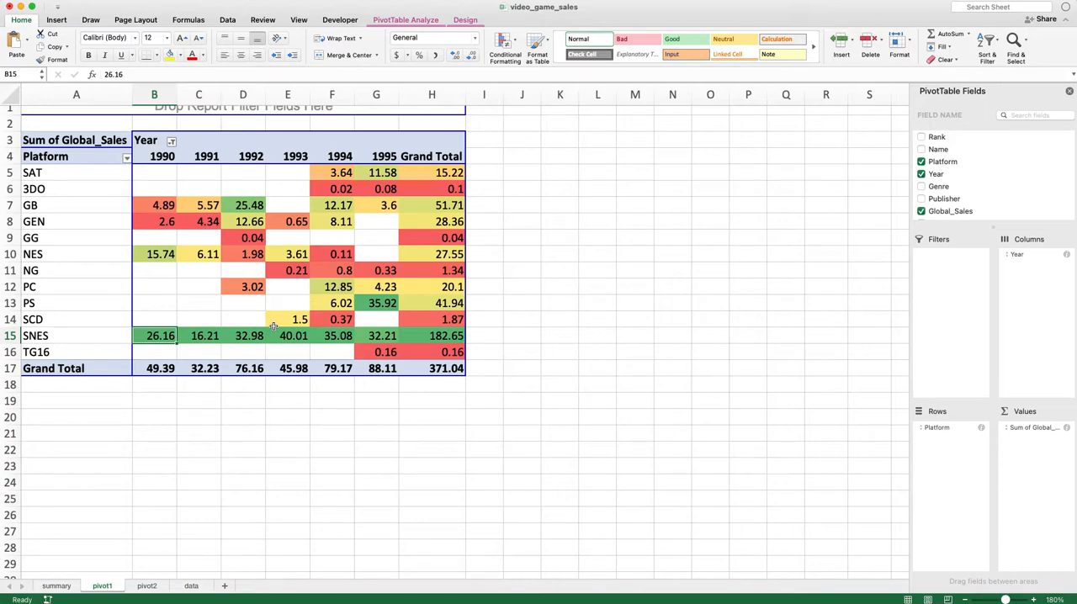
{"action": "left_click", "coordinate": [215, 336]}
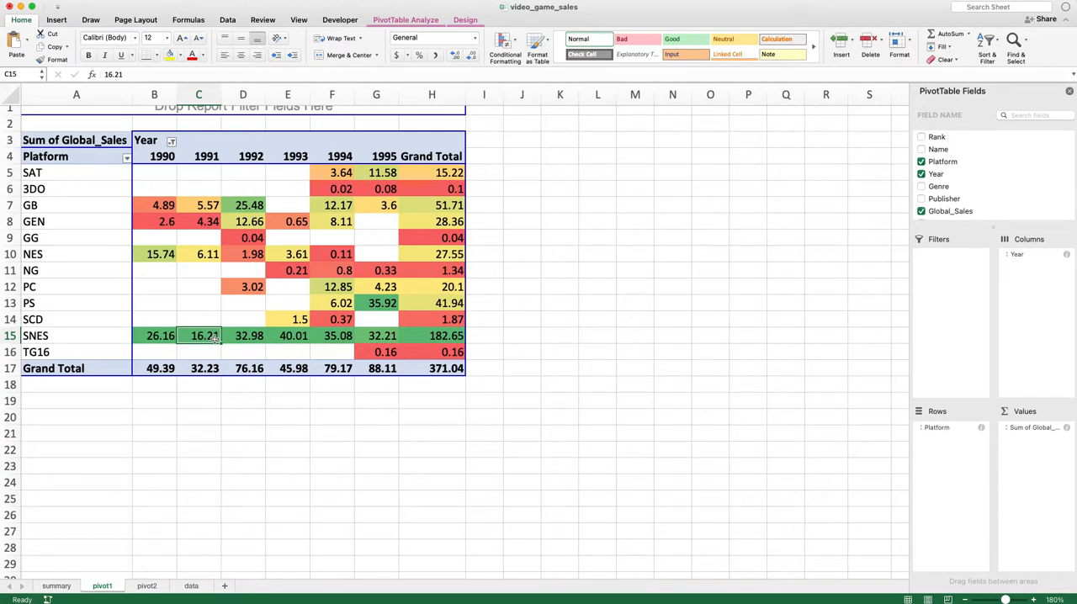
Compare the PS and SNES sales for 1995 and check the source records on the data sheet
{"action": "left_click", "coordinate": [381, 305]}
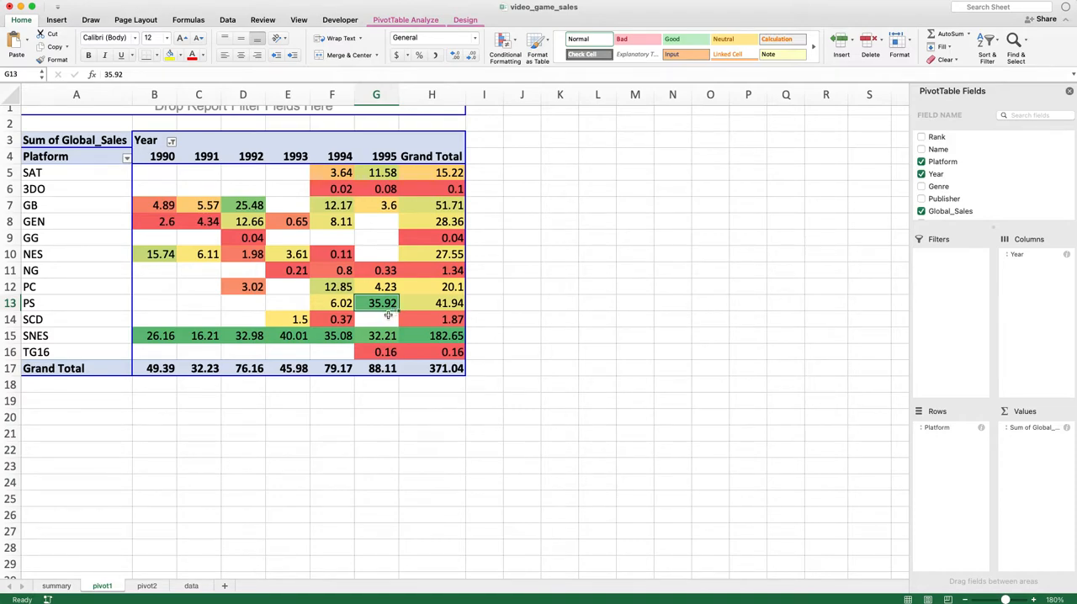
{"action": "left_click", "coordinate": [386, 337]}
{"action": "left_click", "coordinate": [397, 301]}
{"action": "left_click", "coordinate": [191, 586]}
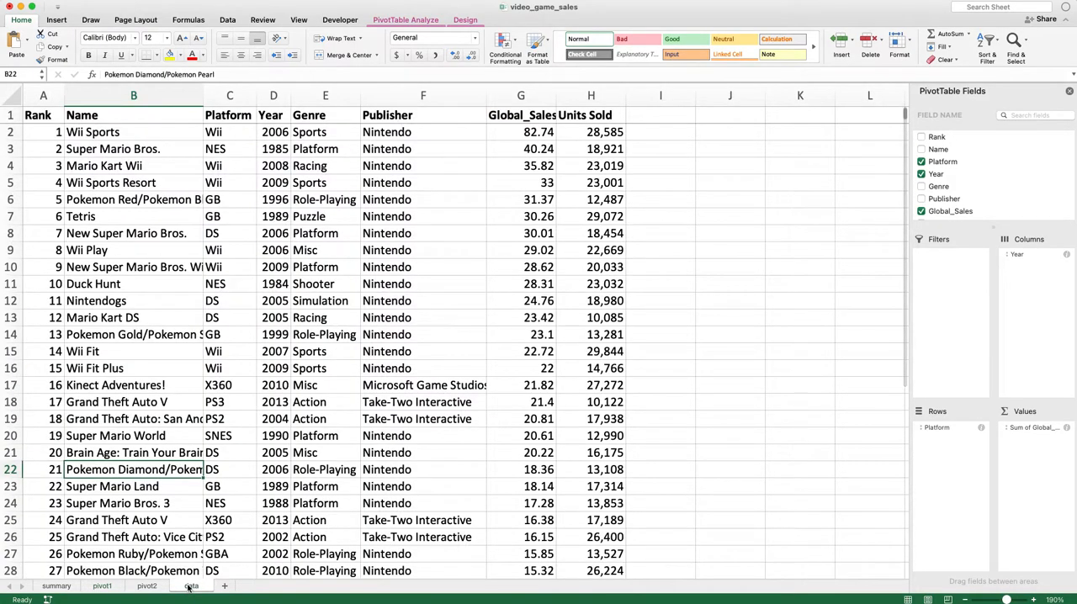
{"action": "left_click", "coordinate": [285, 352]}
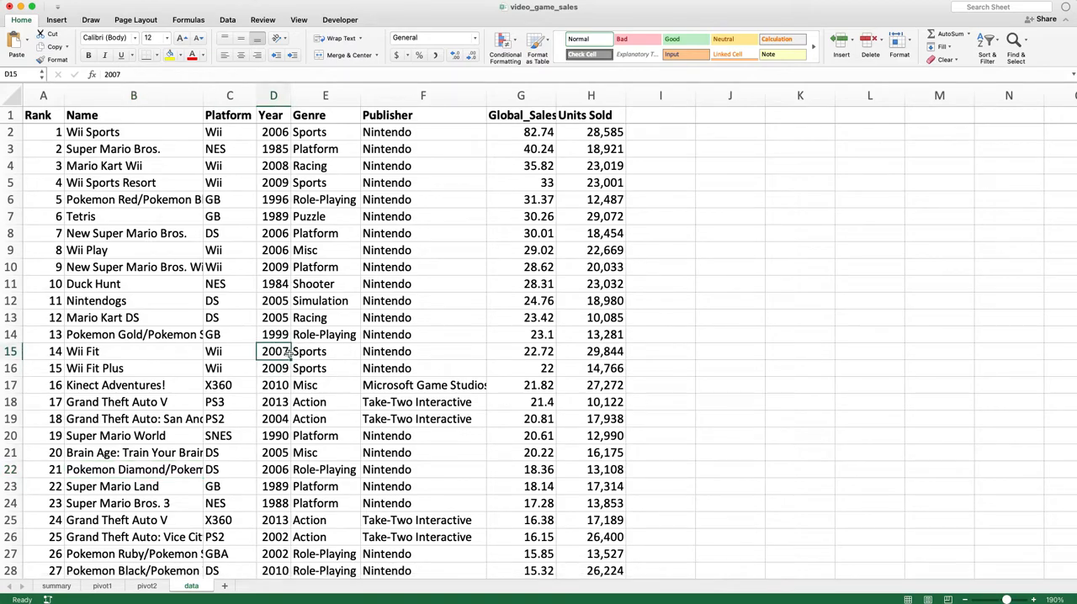
Drill down into the PS 1995 value on pivot1 to extract its underlying records, and enlarge the new sheet to 200%
{"action": "left_click", "coordinate": [106, 587]}
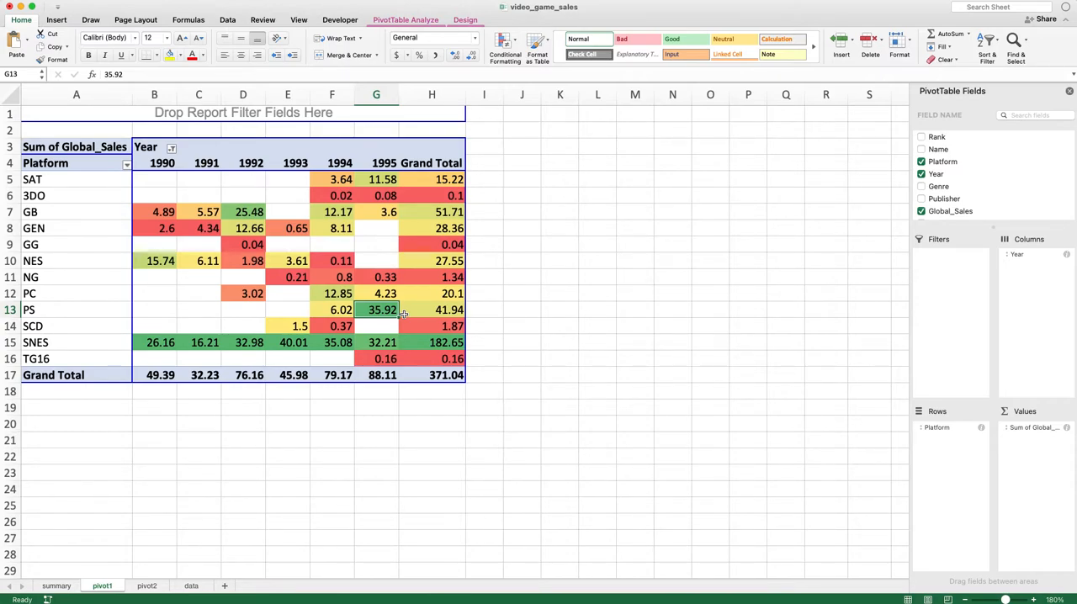
{"action": "left_click", "coordinate": [382, 308]}
{"action": "double_click", "coordinate": [378, 310]}
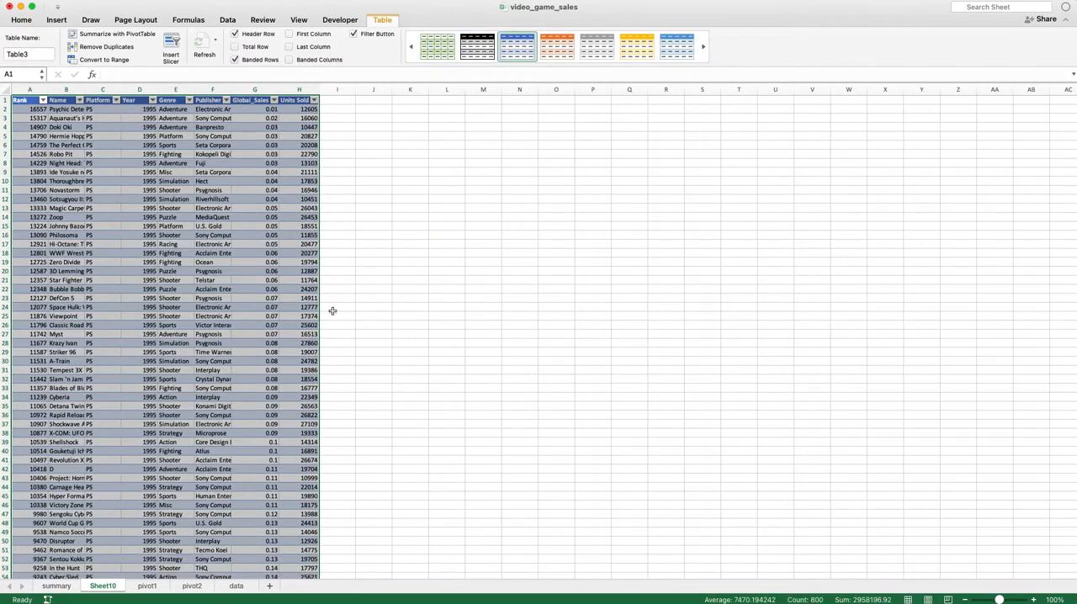
{"action": "left_click", "coordinate": [335, 308]}
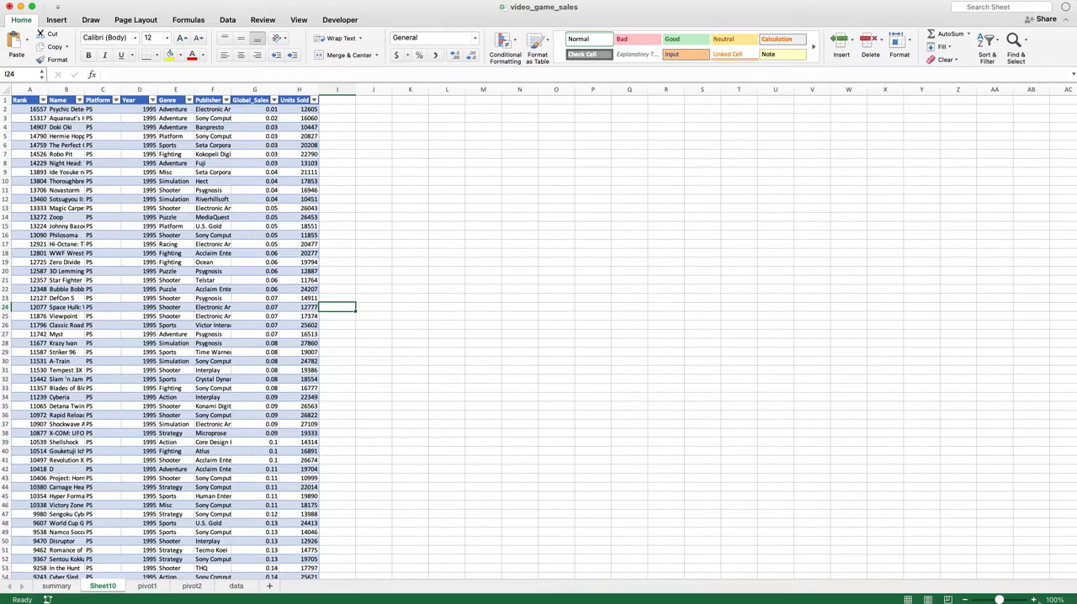
{"action": "left_click", "coordinate": [1035, 600]}
{"action": "left_click", "coordinate": [1035, 600]}
{"action": "left_click", "coordinate": [1035, 600]}
{"action": "left_click", "coordinate": [1035, 600]}
{"action": "left_click", "coordinate": [1035, 600]}
{"action": "left_click", "coordinate": [1035, 600]}
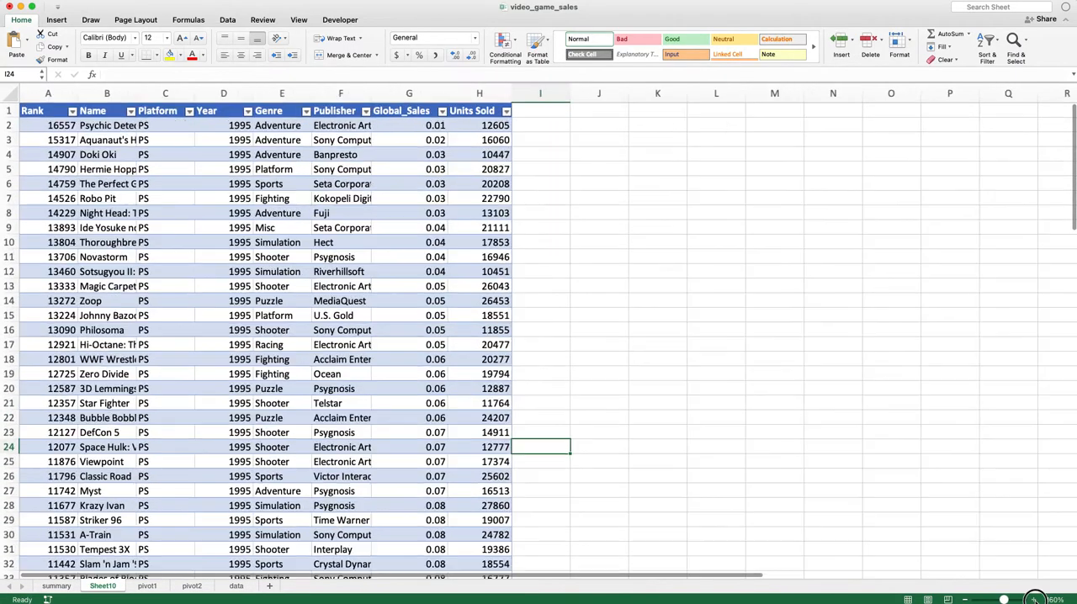
{"action": "left_click", "coordinate": [1035, 600]}
{"action": "left_click", "coordinate": [1035, 600]}
{"action": "left_click", "coordinate": [1035, 600]}
{"action": "left_click", "coordinate": [1035, 600]}
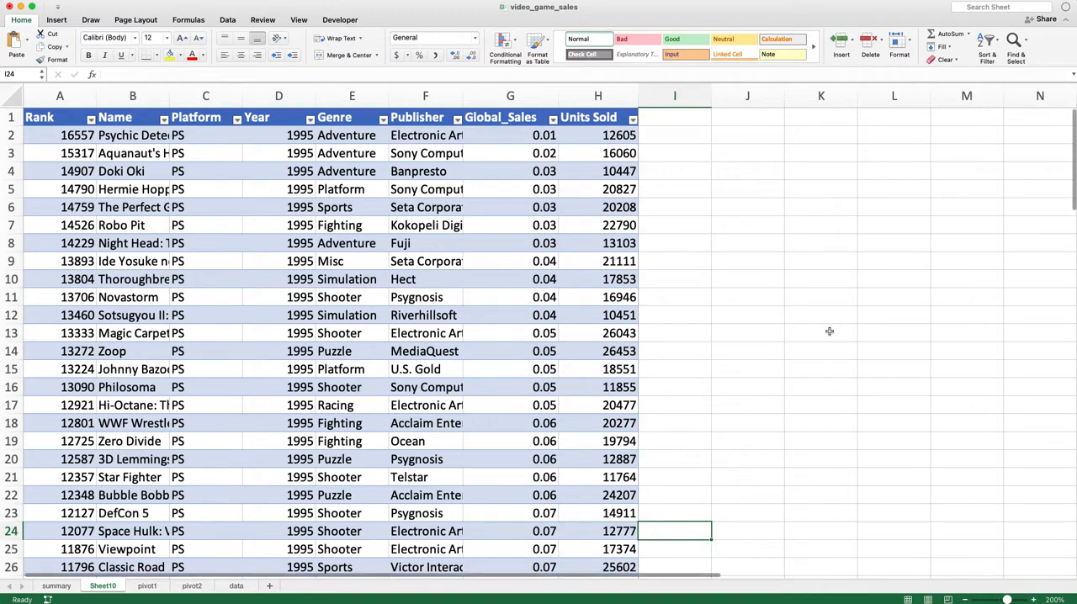
Look over the extracted PS 1995 records and compare them with the full data sheet
{"action": "left_click_drag", "start_coordinate": [59, 124], "coordinate": [592, 455]}
{"action": "scroll", "coordinate": [386, 384], "scroll_direction": "down", "scroll_amount": 7}
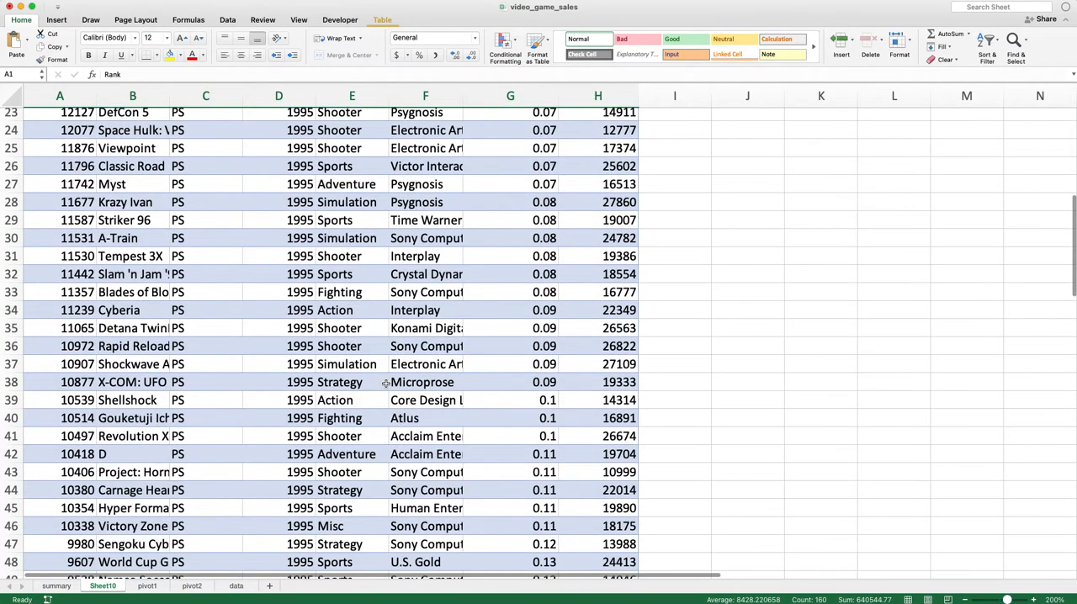
{"action": "scroll", "coordinate": [145, 255], "scroll_direction": "up", "scroll_amount": 7}
{"action": "left_click", "coordinate": [112, 242]}
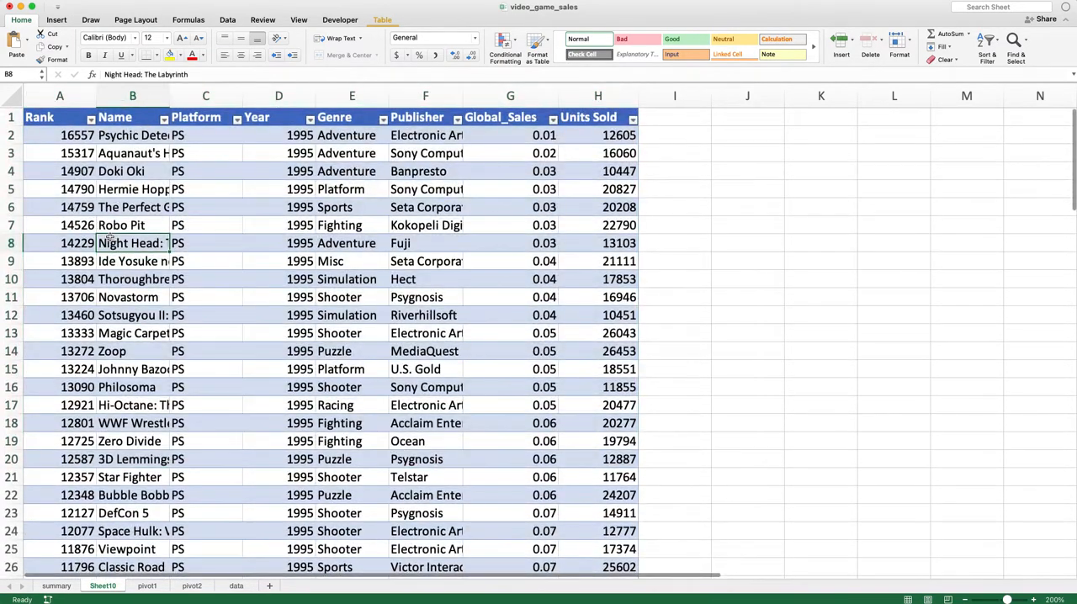
{"action": "left_click", "coordinate": [236, 587]}
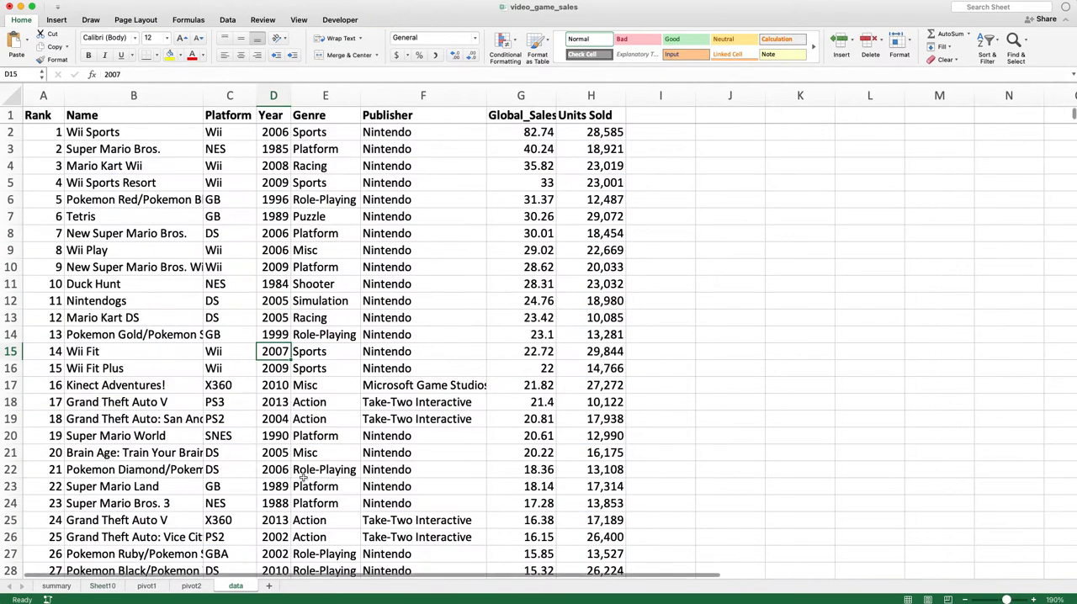
{"action": "left_click", "coordinate": [102, 586]}
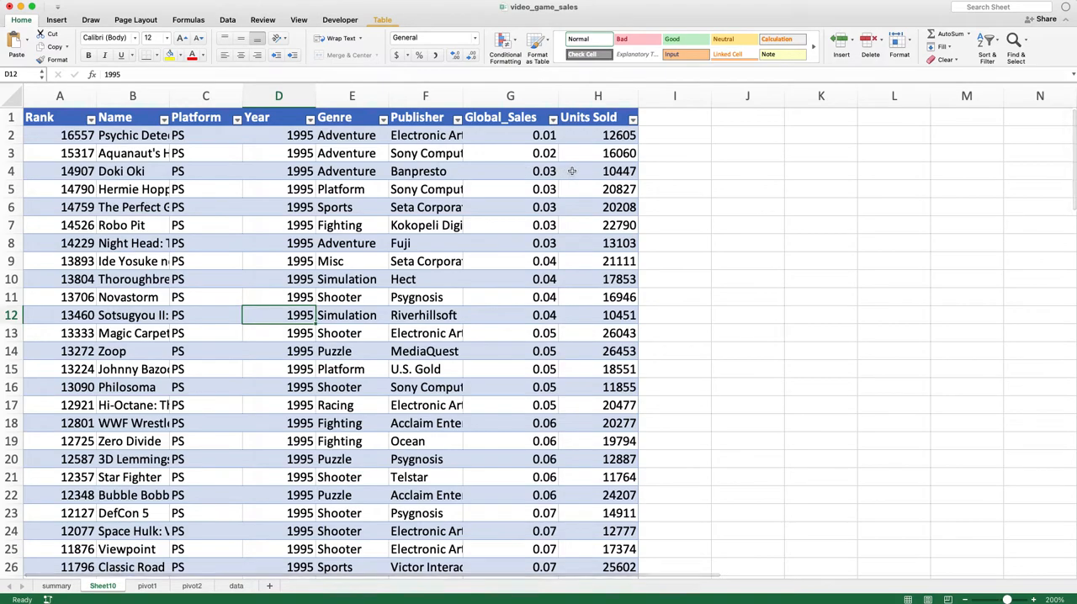
Check the sum of all Global_Sales values in the extracted table, from G2 down to the last record
{"action": "left_click", "coordinate": [530, 140]}
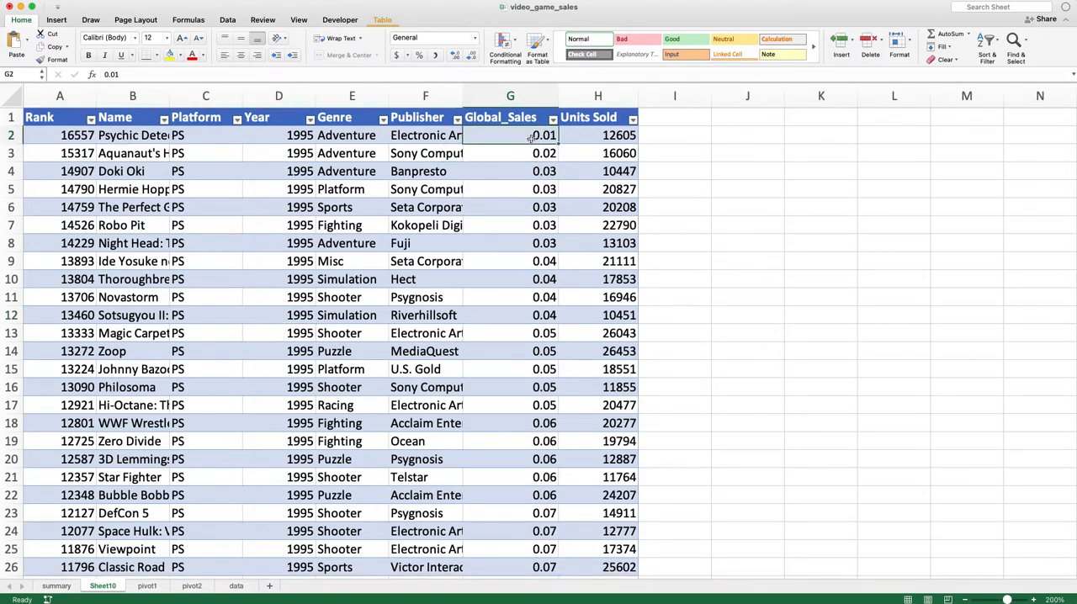
{"action": "key", "text": "ctrl+shift+Down"}
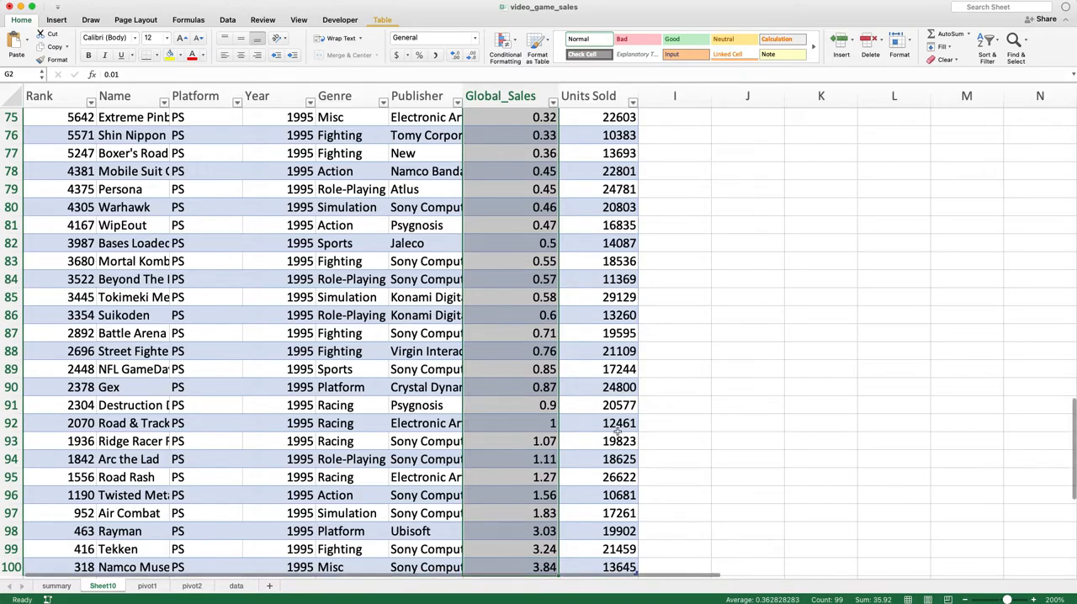
{"action": "left_click", "coordinate": [598, 405]}
{"action": "scroll", "coordinate": [453, 363], "scroll_direction": "up", "scroll_amount": 20}
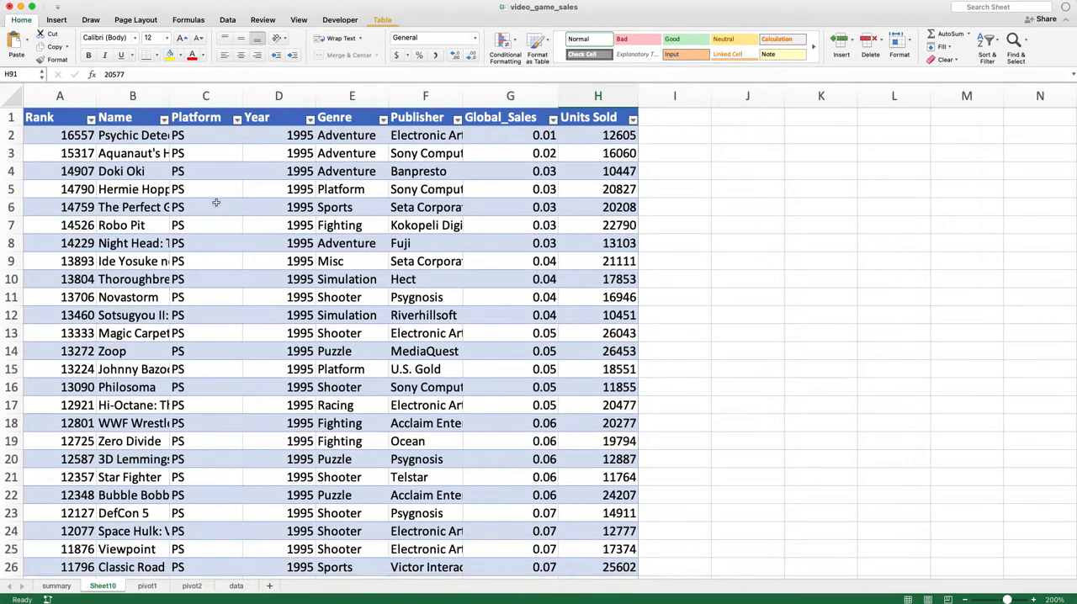
Sort the extracted PS 1995 records by Global_Sales in descending order
{"action": "left_click", "coordinate": [303, 241]}
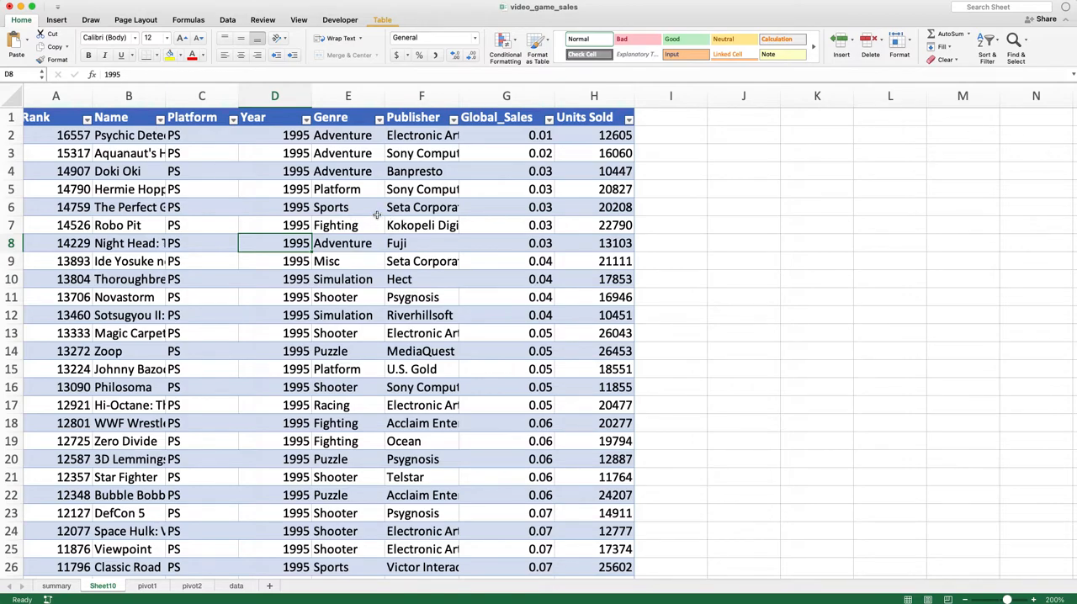
{"action": "left_click", "coordinate": [549, 119]}
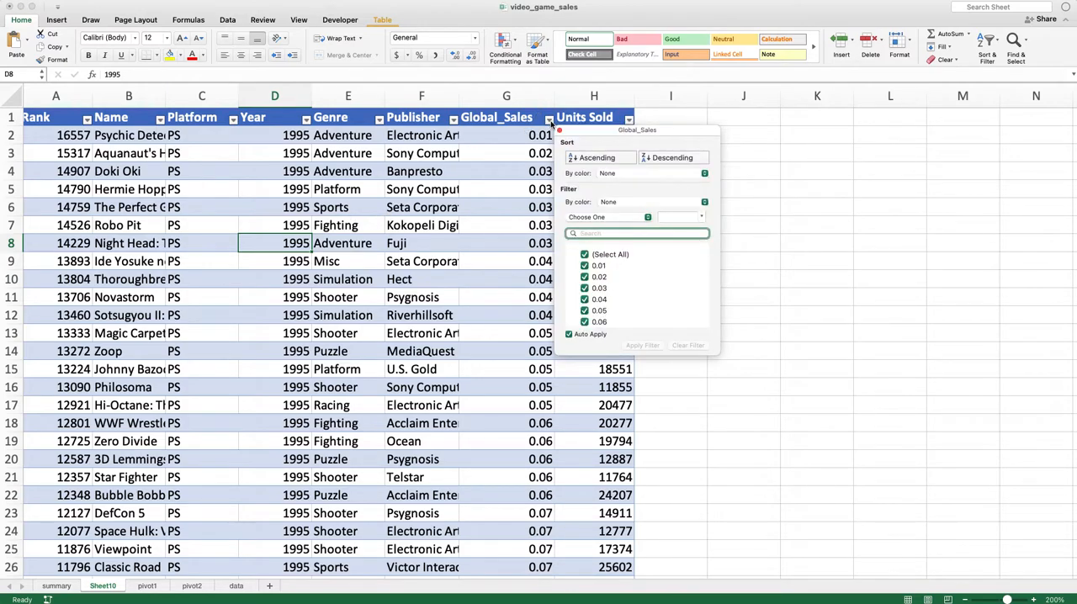
{"action": "left_click", "coordinate": [673, 162]}
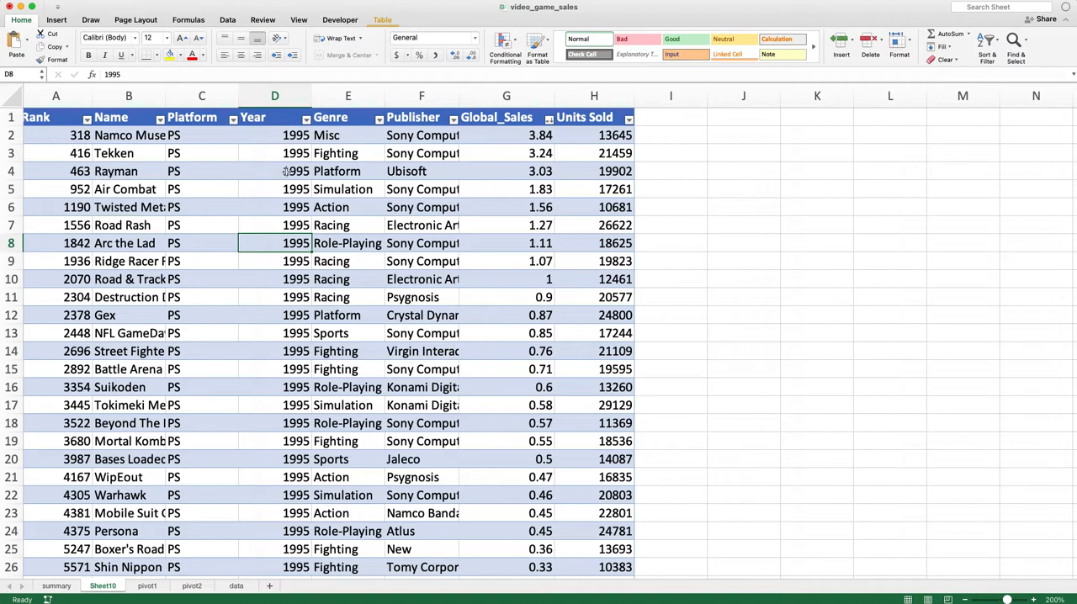
Review the top-selling PS titles of 1995, such as Tekken and Rayman, along with their genres and publishers
{"action": "left_click", "coordinate": [147, 135]}
{"action": "left_click", "coordinate": [135, 153]}
{"action": "left_click", "coordinate": [131, 172]}
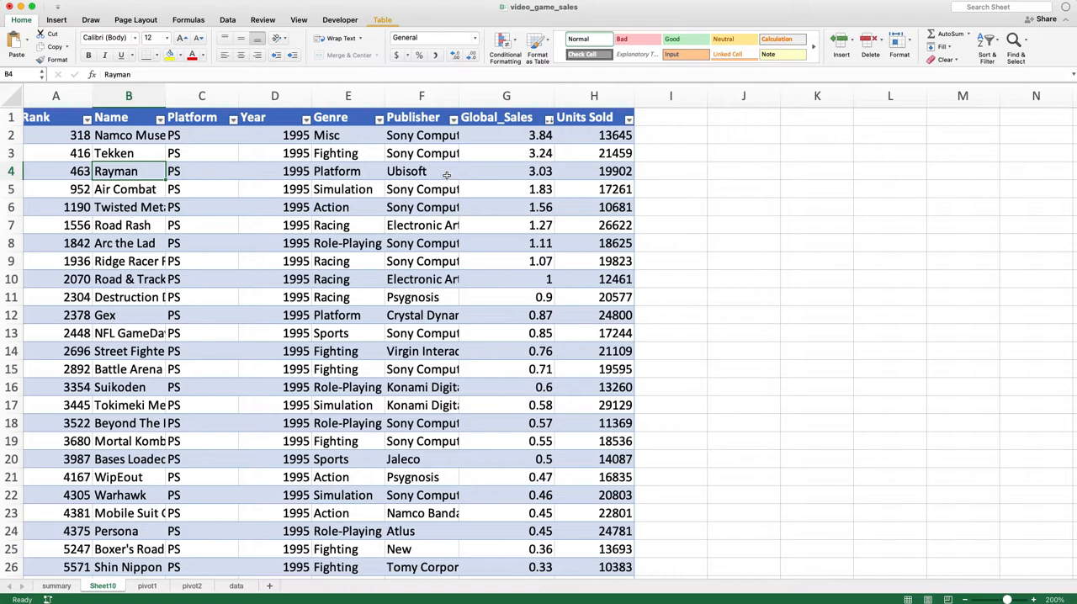
{"action": "scroll", "coordinate": [406, 217], "scroll_direction": "down", "scroll_amount": 1}
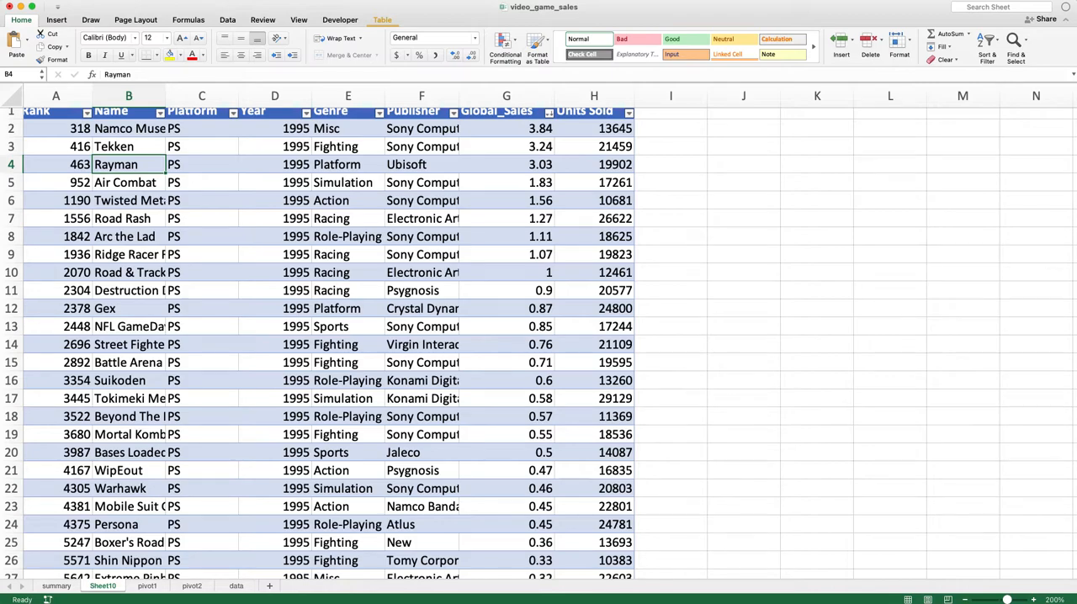
{"action": "left_click", "coordinate": [330, 240]}
{"action": "scroll", "coordinate": [356, 250], "scroll_direction": "up", "scroll_amount": 1}
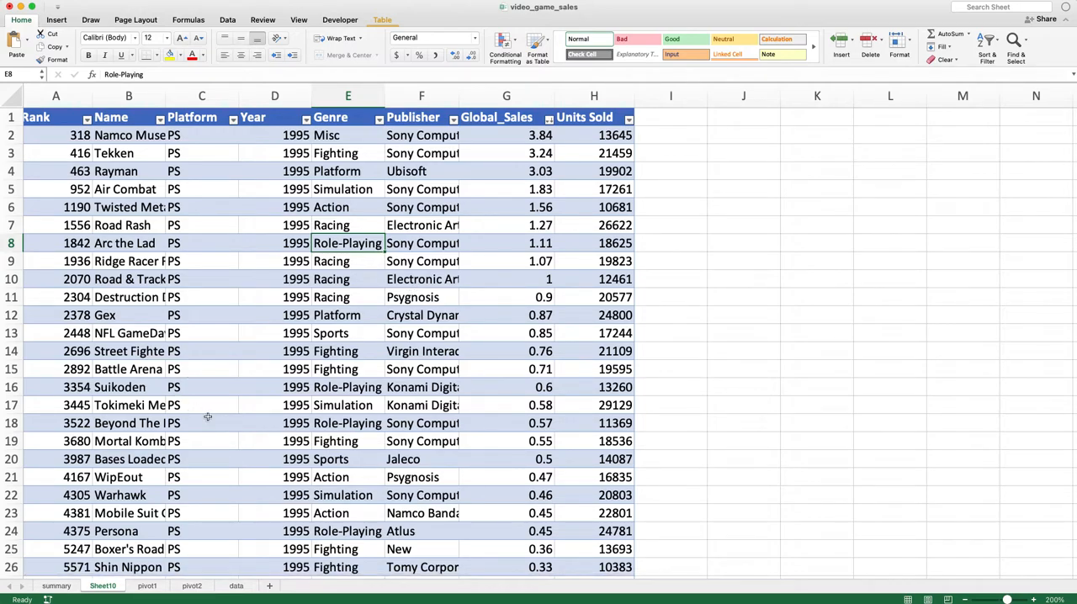
{"action": "left_click", "coordinate": [237, 586]}
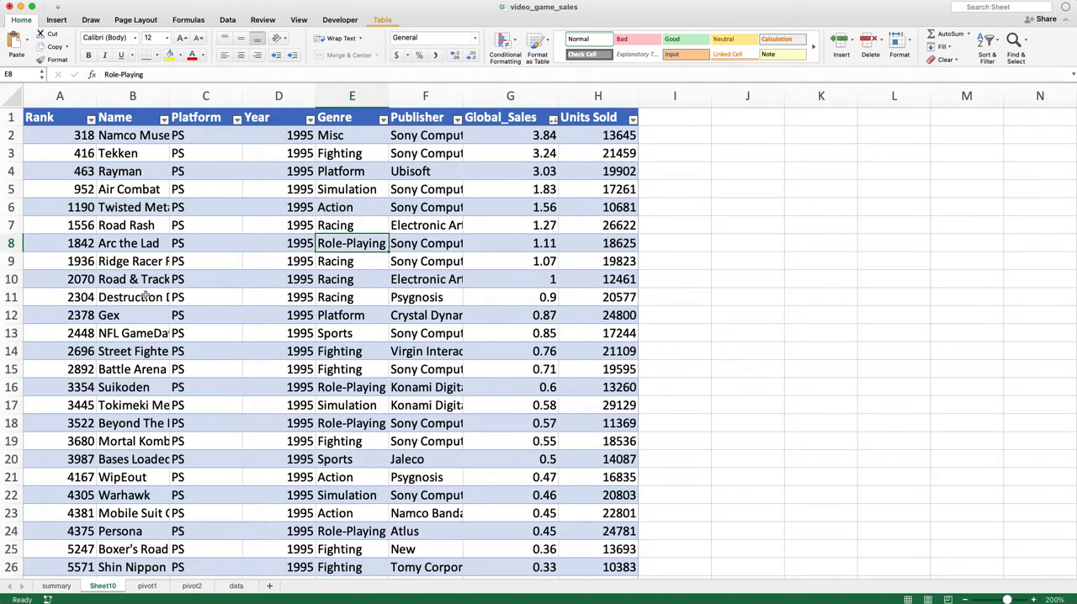
{"action": "scroll", "coordinate": [116, 185], "scroll_direction": "down", "scroll_amount": 5}
{"action": "scroll", "coordinate": [115, 189], "scroll_direction": "up", "scroll_amount": 5}
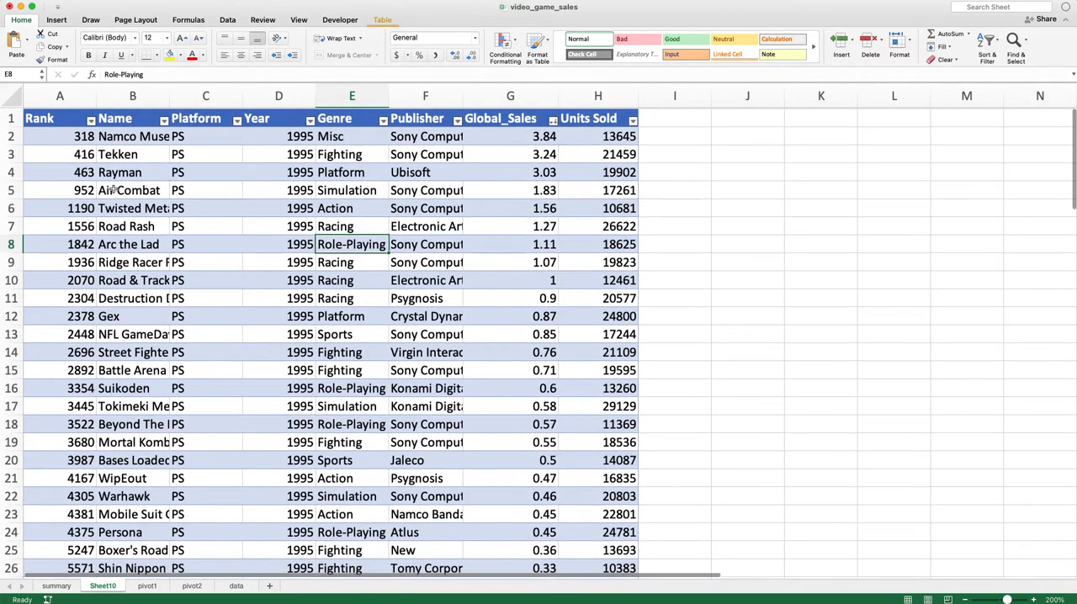
Review the range A1:H24 of the drill-down sheet and remove that sheet from the workbook
{"action": "left_click_drag", "start_coordinate": [58, 118], "coordinate": [603, 531]}
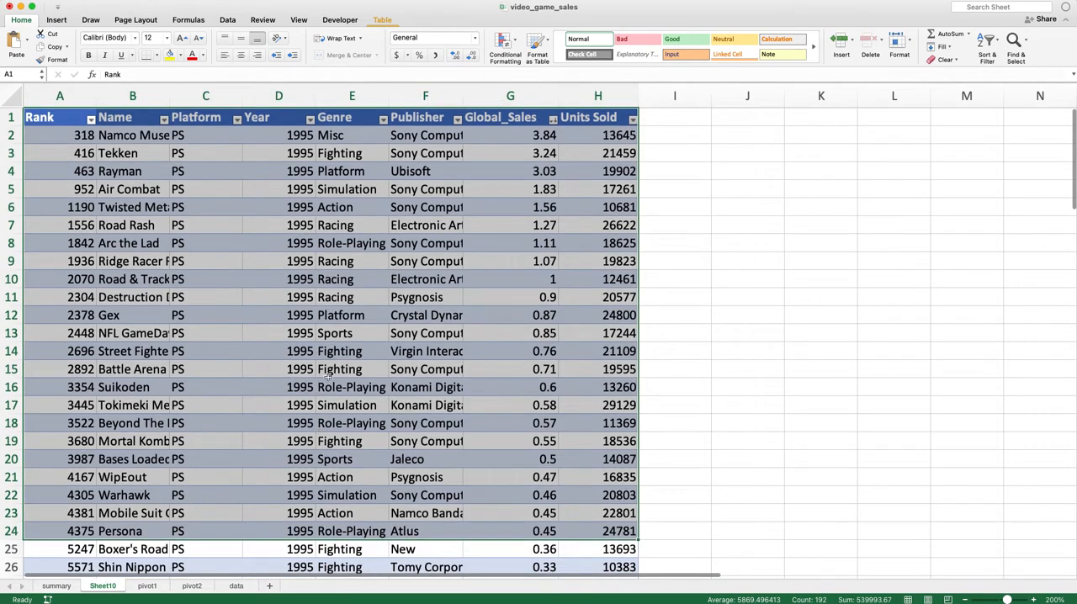
{"action": "left_click", "coordinate": [367, 307]}
{"action": "left_click", "coordinate": [236, 242]}
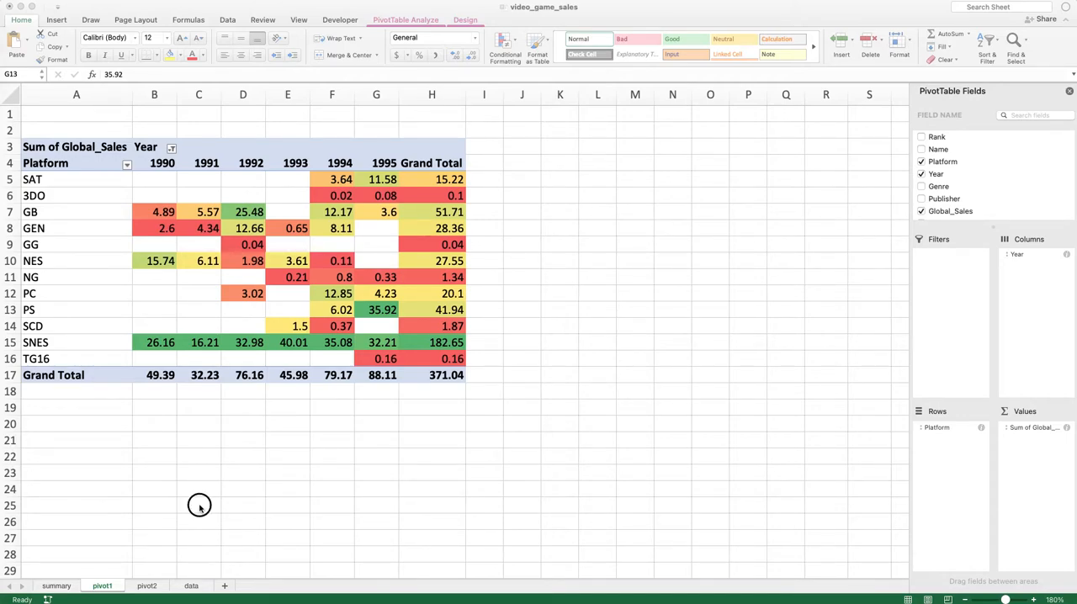
Examine the PivotTable on the pivot2 sheet with its Global_Sales, Units Sold and Average Sale Price columns per platform
{"action": "left_click", "coordinate": [140, 586]}
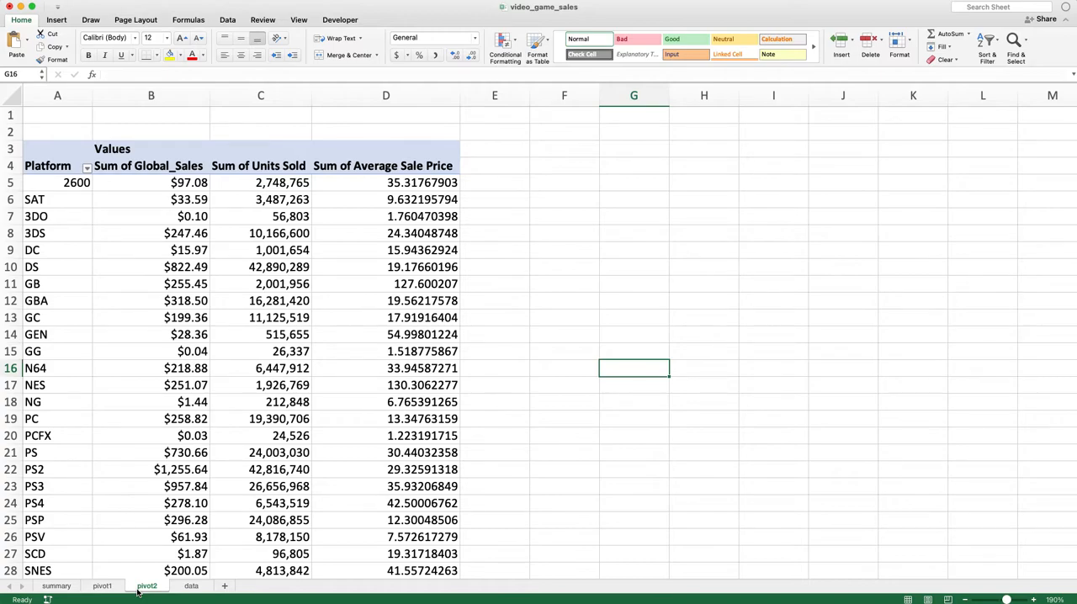
{"action": "left_click", "coordinate": [362, 351]}
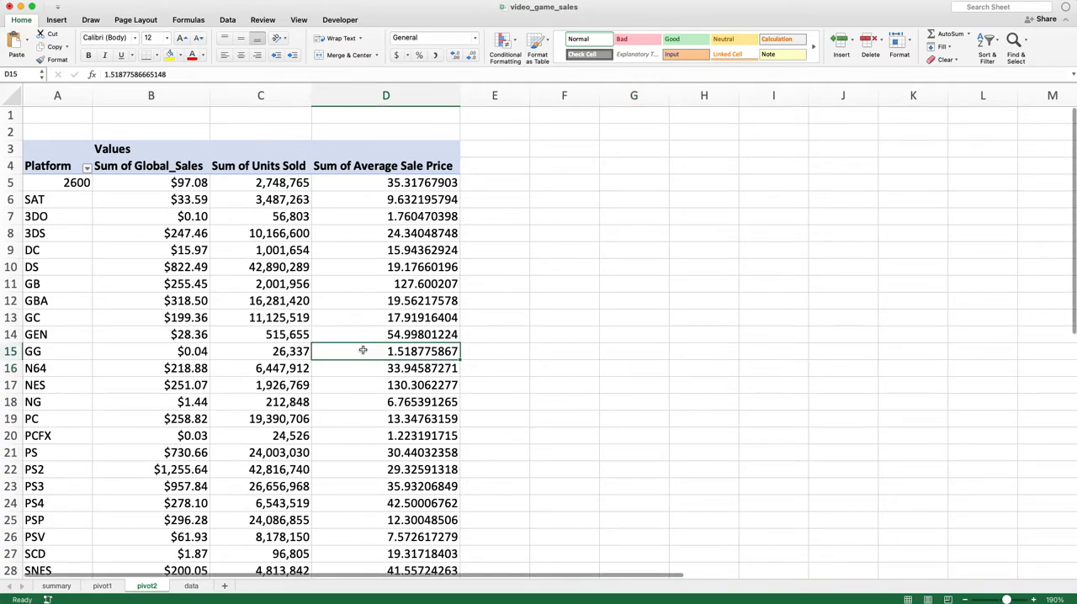
{"action": "scroll", "coordinate": [320, 358], "scroll_direction": "down", "scroll_amount": 3}
{"action": "scroll", "coordinate": [320, 362], "scroll_direction": "up", "scroll_amount": 3}
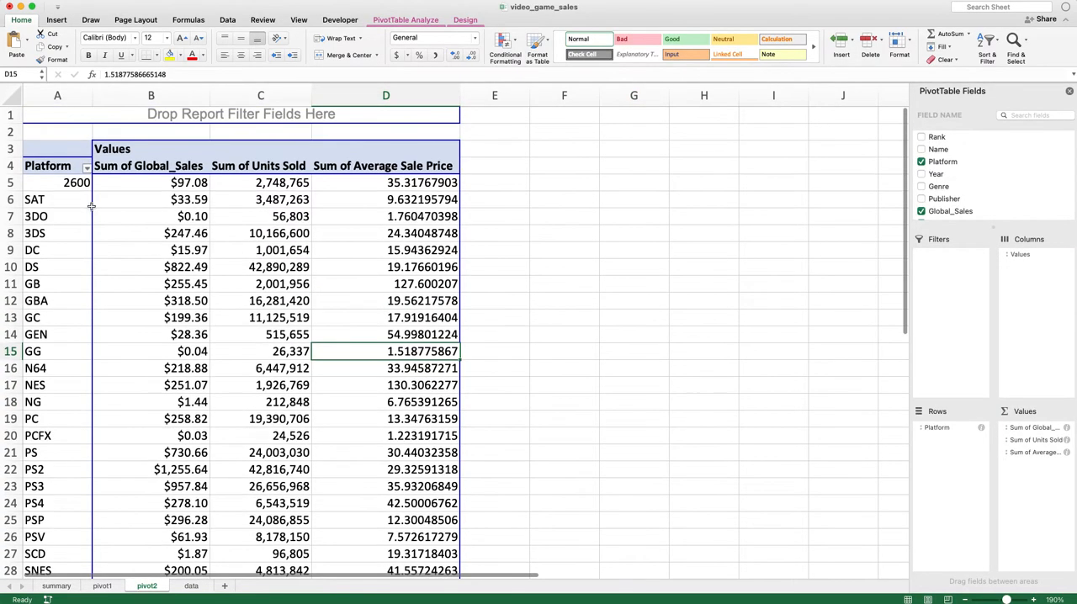
Select all Platform row labels in the pivot2 PivotTable and look through the list
{"action": "left_click", "coordinate": [73, 196]}
{"action": "scroll", "coordinate": [147, 300], "scroll_direction": "down", "scroll_amount": 3}
{"action": "scroll", "coordinate": [148, 300], "scroll_direction": "up", "scroll_amount": 3}
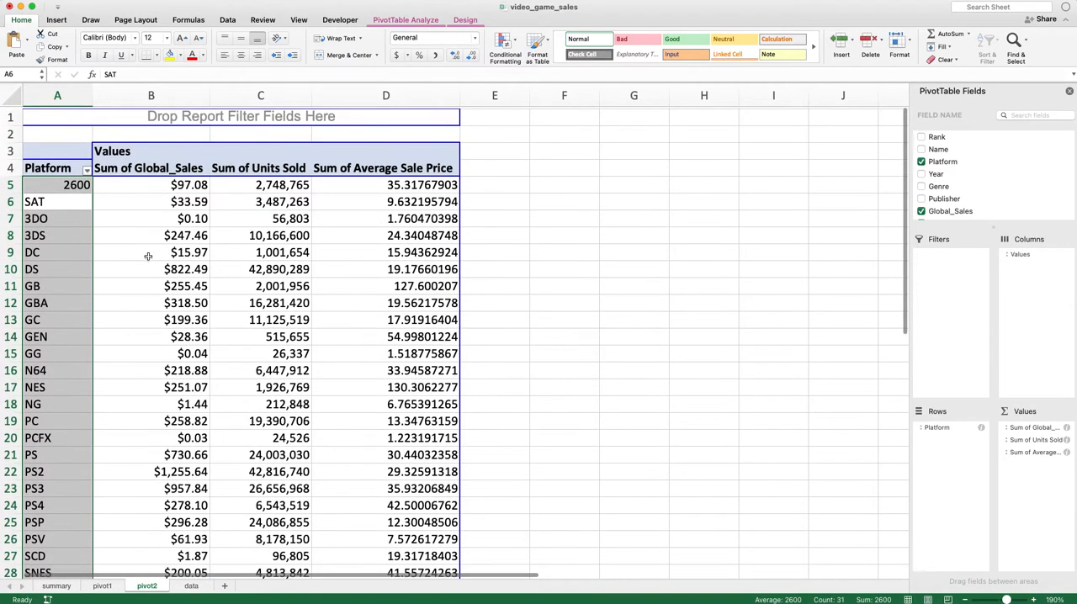
{"action": "scroll", "coordinate": [80, 286], "scroll_direction": "down", "scroll_amount": 2}
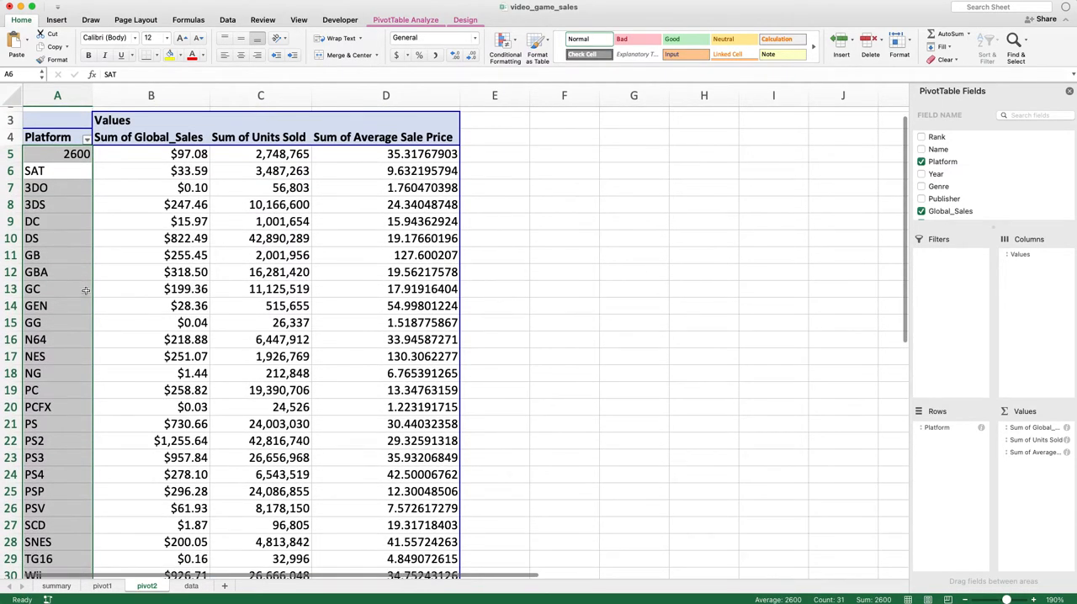
Compare the Global_Sales and Units Sold fields in the pivot2 PivotTable with their source columns on the data sheet
{"action": "left_click", "coordinate": [152, 144]}
{"action": "left_click", "coordinate": [240, 156]}
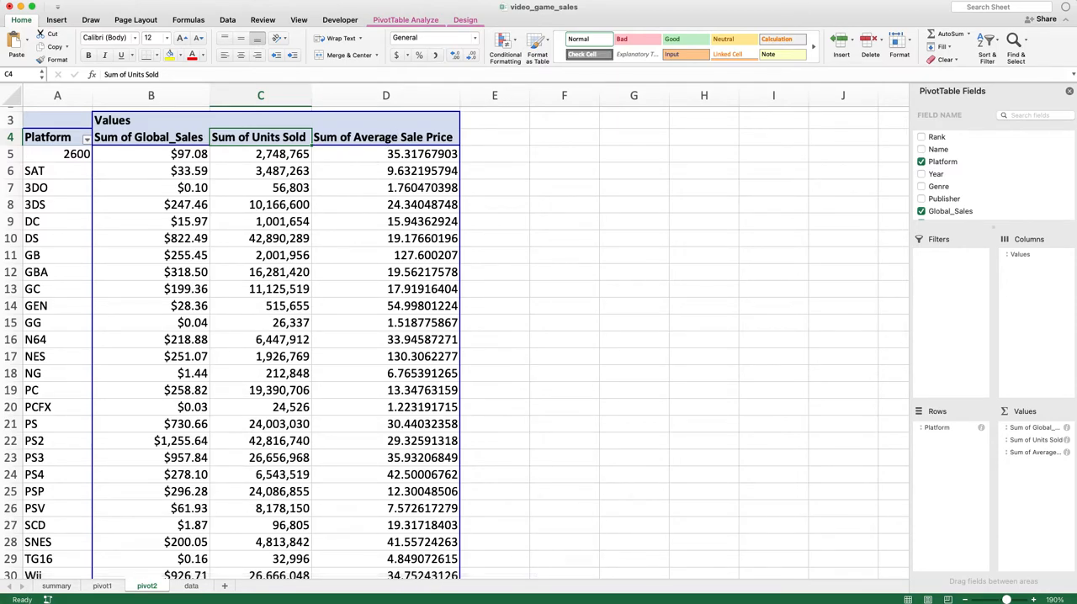
{"action": "left_click", "coordinate": [192, 586]}
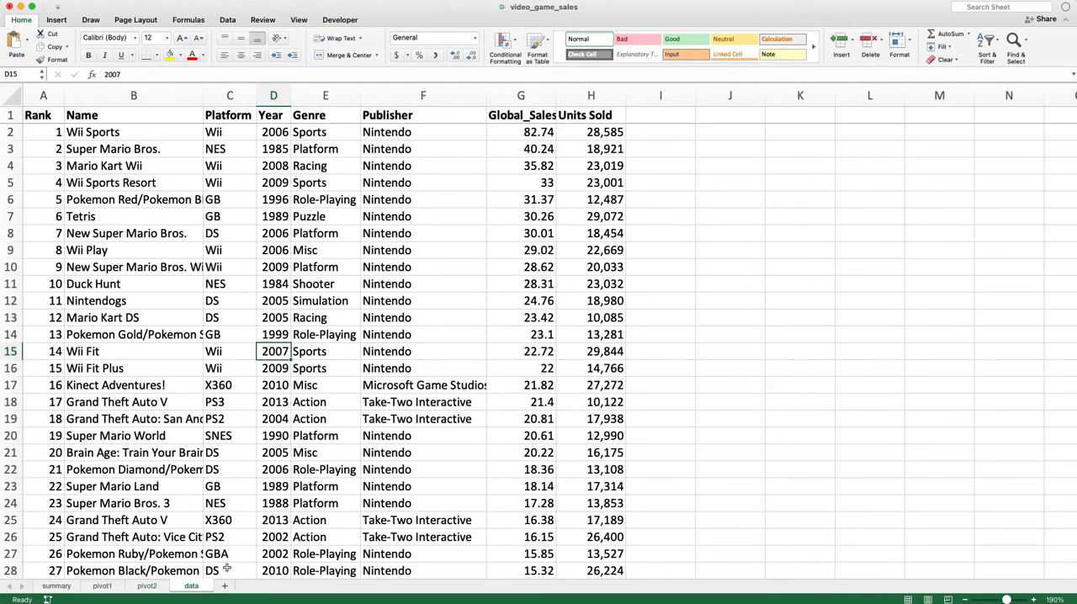
{"action": "left_click", "coordinate": [569, 198]}
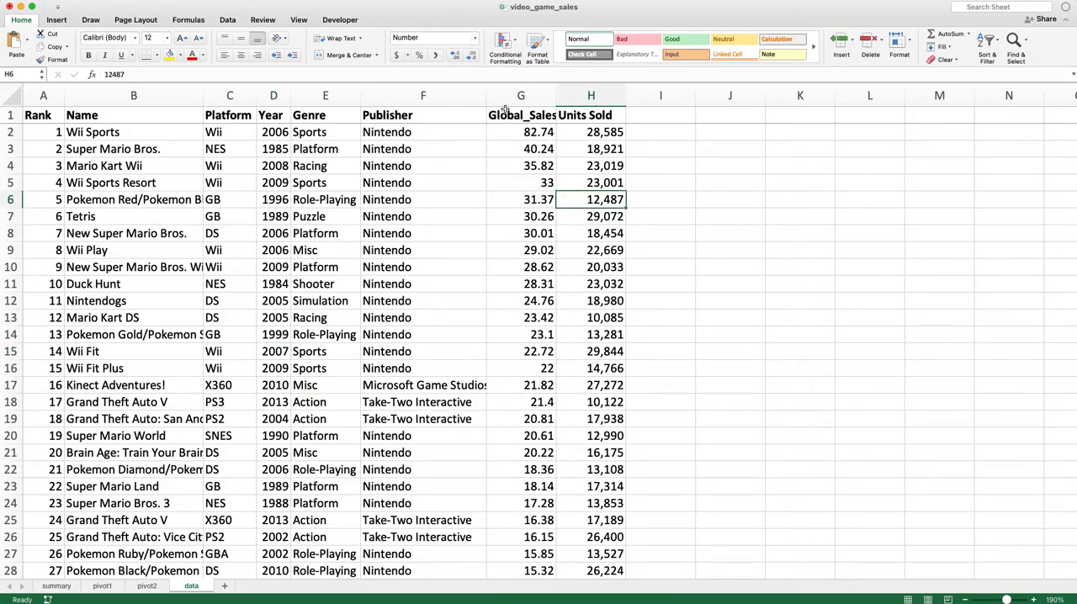
{"action": "left_click", "coordinate": [526, 94]}
{"action": "left_click", "coordinate": [591, 95]}
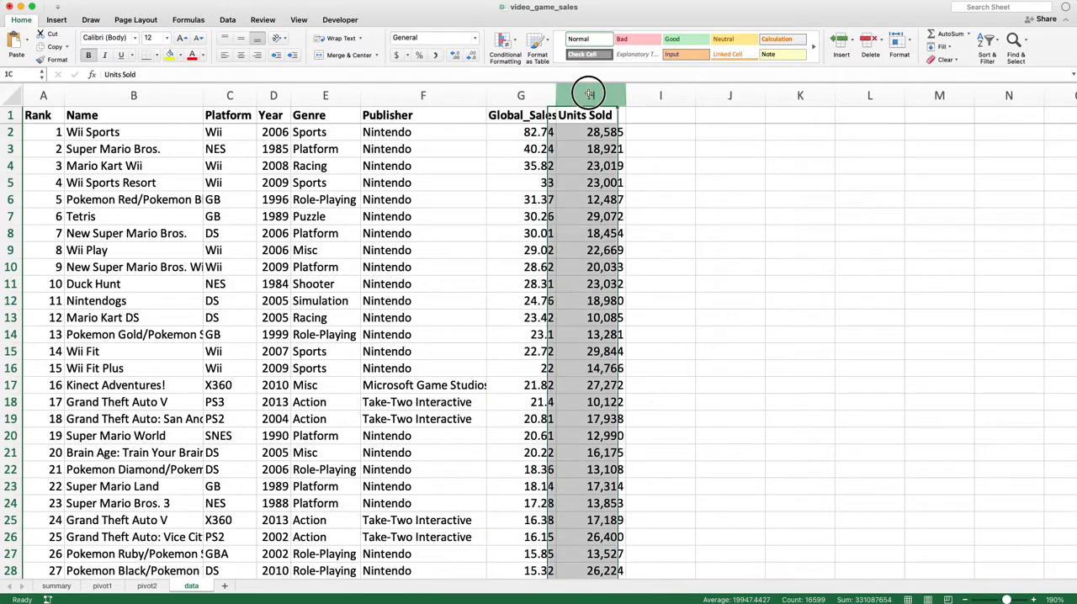
Add the header Average Retail Price in cell I1 of the data sheet, beside Units Sold
{"action": "left_click", "coordinate": [654, 113]}
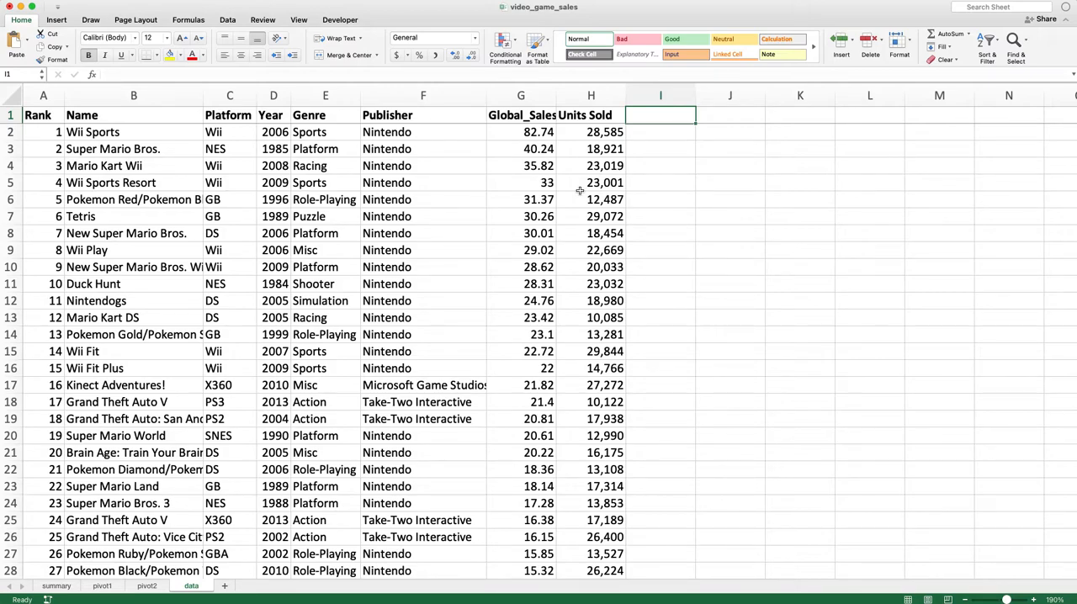
{"action": "scroll", "coordinate": [580, 191], "scroll_direction": "down", "scroll_amount": 1}
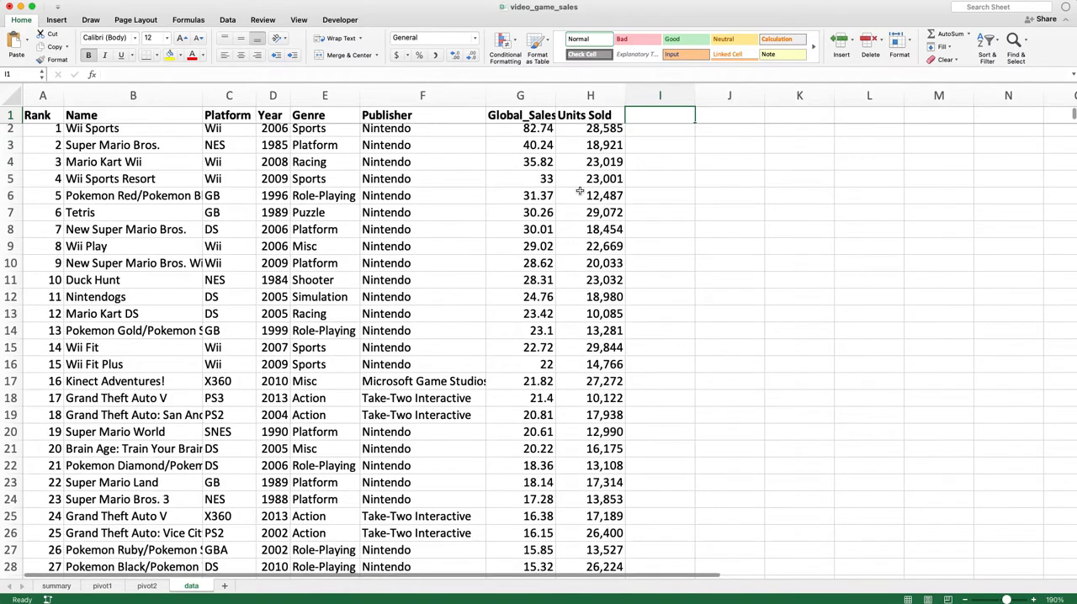
{"action": "scroll", "coordinate": [580, 191], "scroll_direction": "down", "scroll_amount": 1}
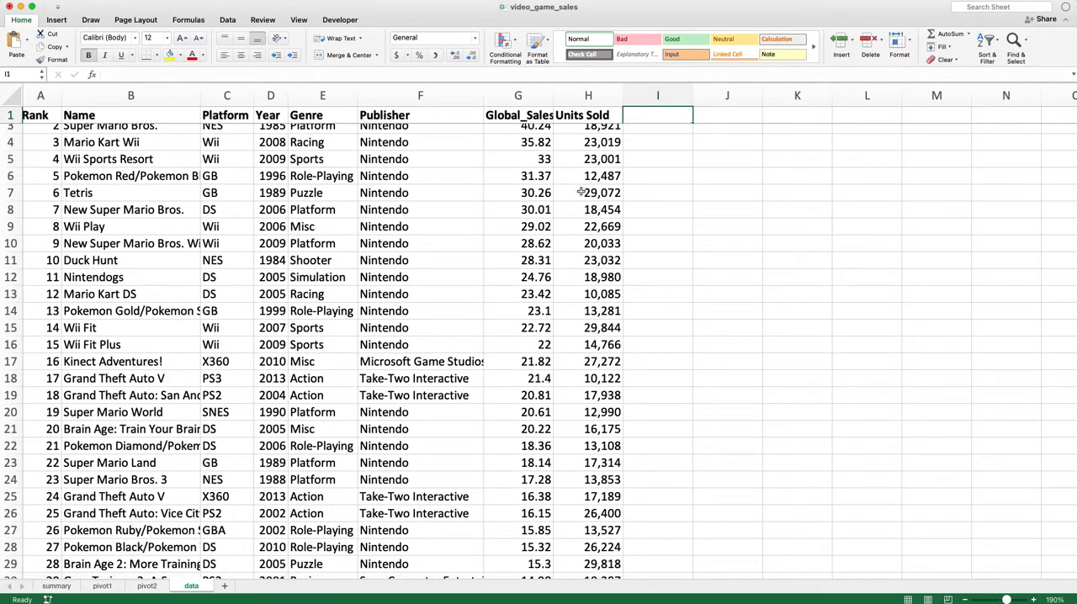
{"action": "scroll", "coordinate": [580, 191], "scroll_direction": "up", "scroll_amount": 2}
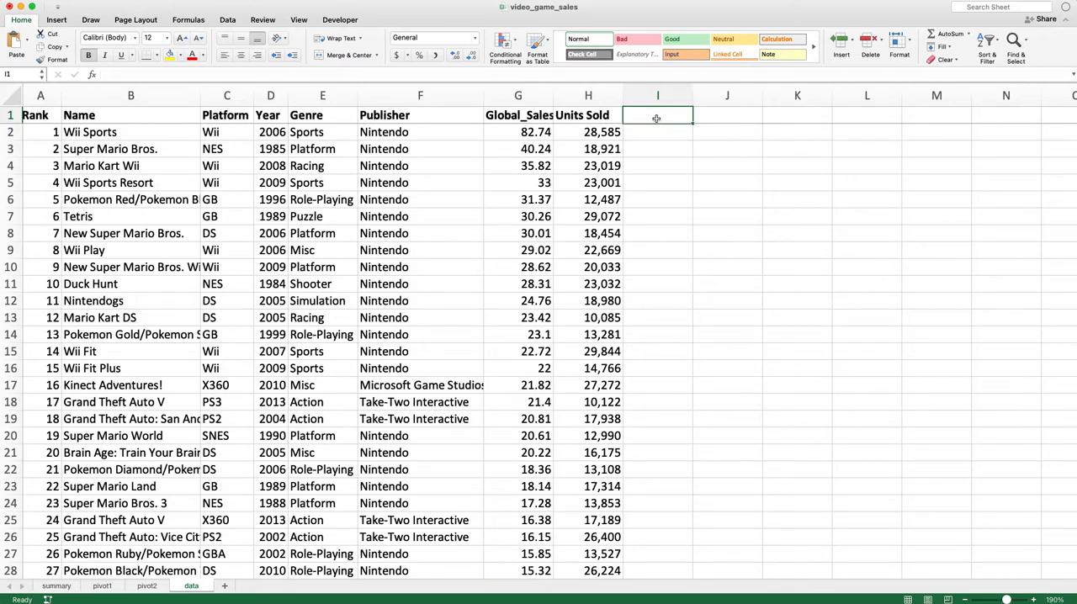
{"action": "type", "text": "Average Retail Price"}
{"action": "key", "text": "Return"}
Enter the formula =G2*1000000/H2 in cell I2 to calculate the first game's average retail price
{"action": "type", "text": "="}
{"action": "key", "text": "Left"}
{"action": "key", "text": "Left"}
{"action": "key", "text": "Left"}
{"action": "key", "text": "Right"}
{"action": "type", "text": "*1"}
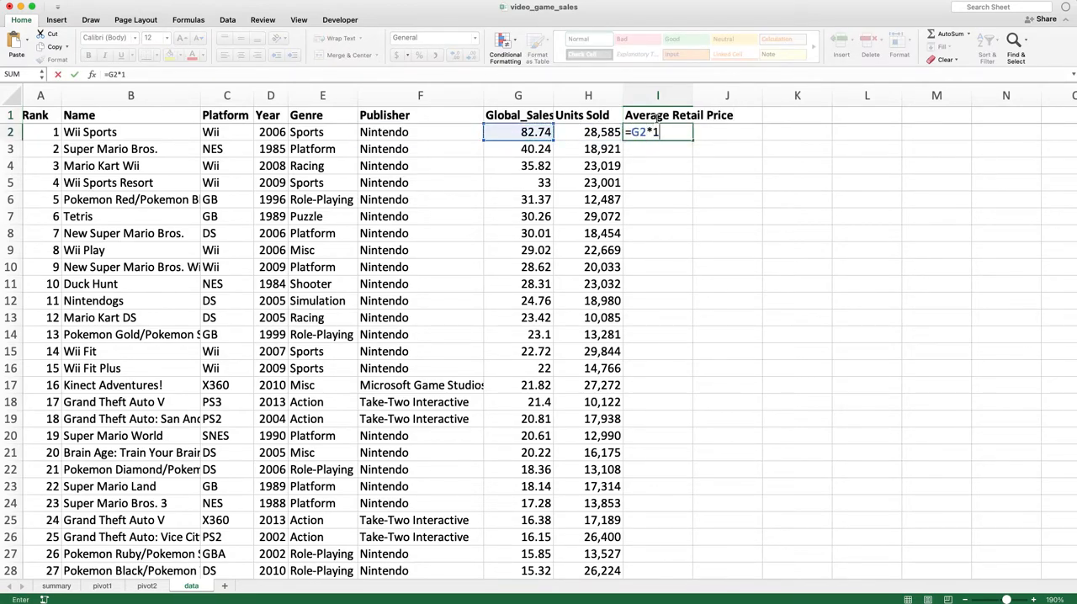
{"action": "type", "text": "000000/H2"}
{"action": "key", "text": "Return"}
Fill the I2 formula down the Average Retail Price column and check the formulas in I2 and I10
{"action": "left_click", "coordinate": [669, 133]}
{"action": "double_click", "coordinate": [692, 140]}
{"action": "left_click", "coordinate": [677, 172]}
{"action": "key", "text": "super+Up"}
{"action": "key", "text": "Down"}
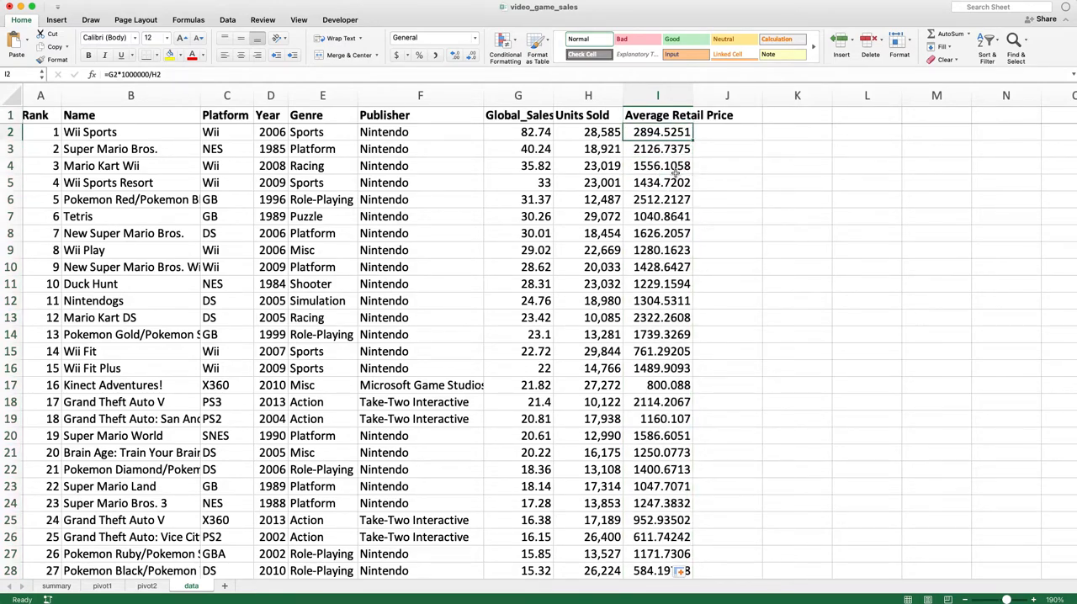
{"action": "left_click", "coordinate": [652, 267]}
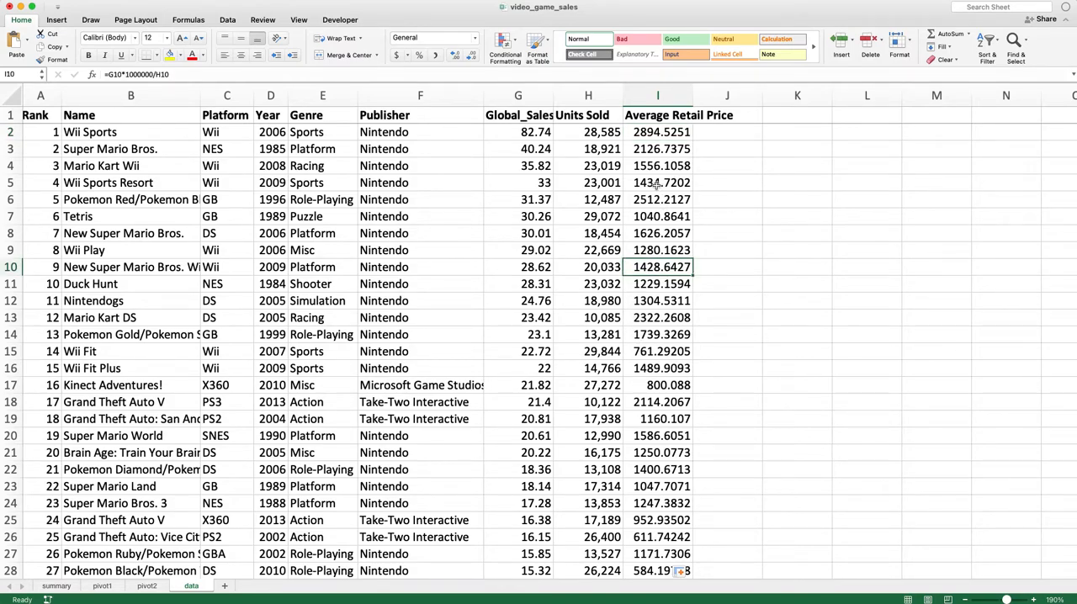
{"action": "left_click", "coordinate": [675, 132]}
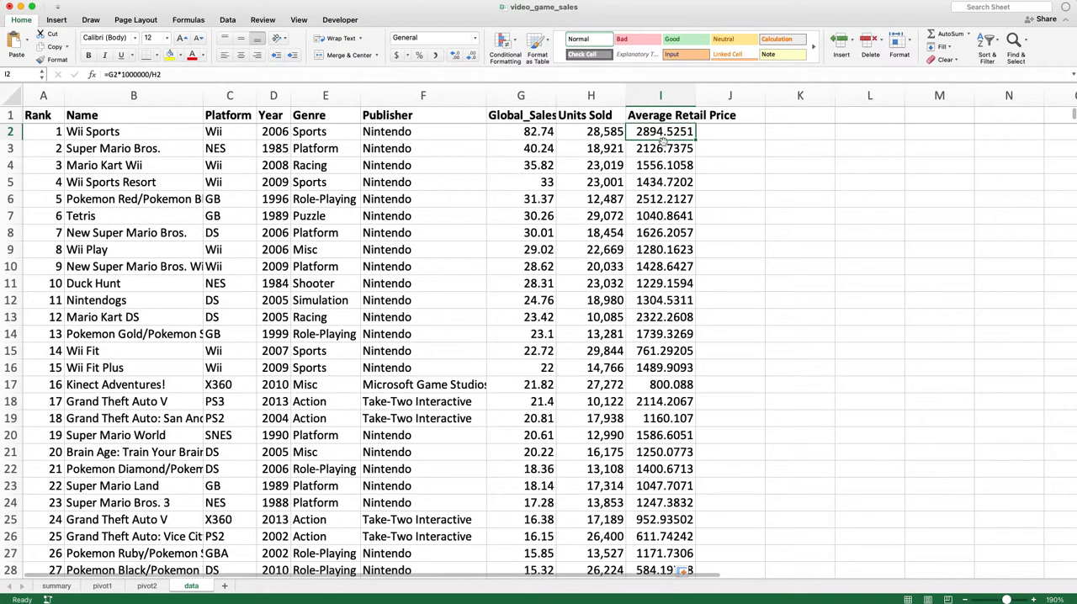
Examine the source table together with its Average Retail Price column, highlighting A1:I25 and the table's columns
{"action": "left_click", "coordinate": [372, 236]}
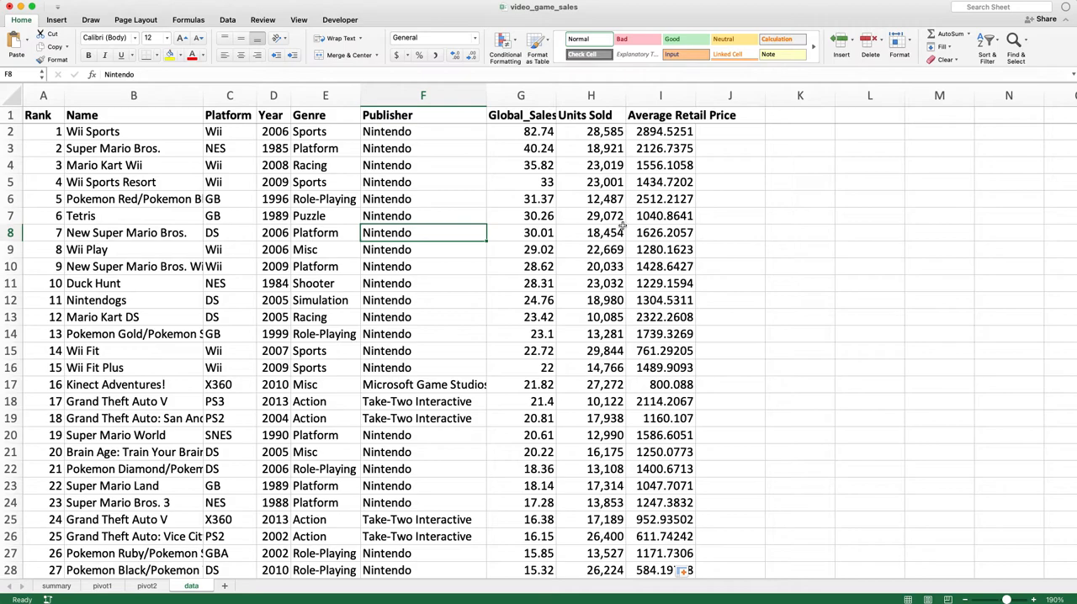
{"action": "left_click_drag", "start_coordinate": [42, 115], "coordinate": [640, 501]}
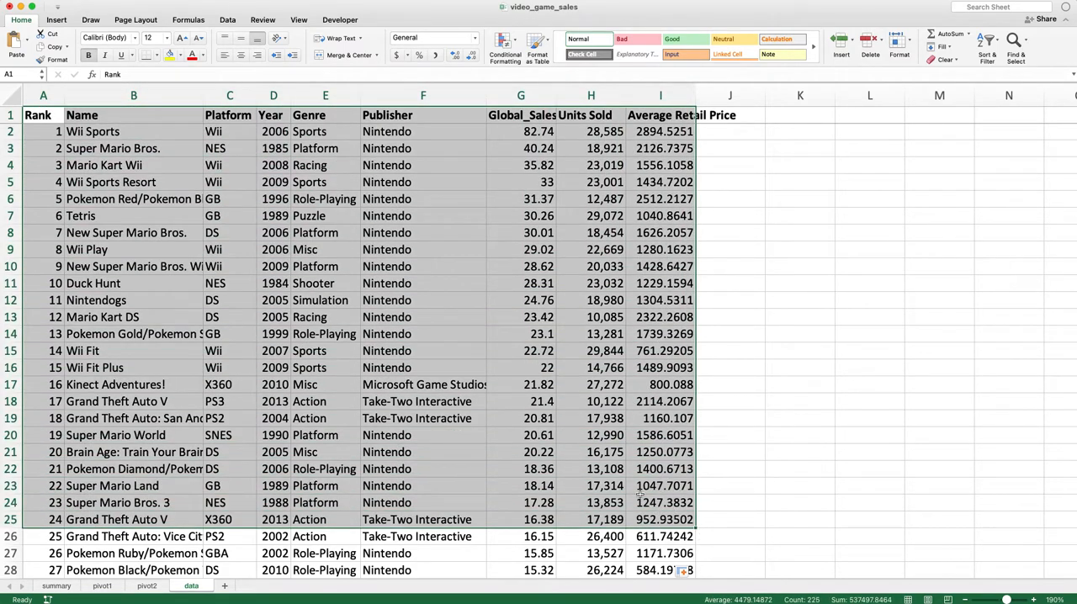
{"action": "left_click", "coordinate": [742, 330]}
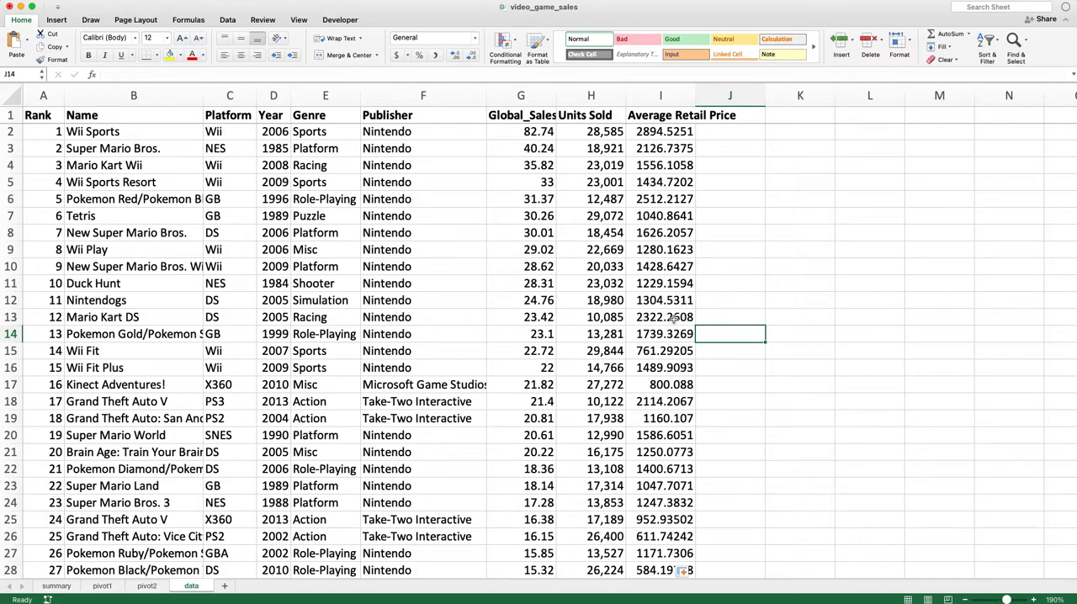
{"action": "left_click", "coordinate": [673, 119]}
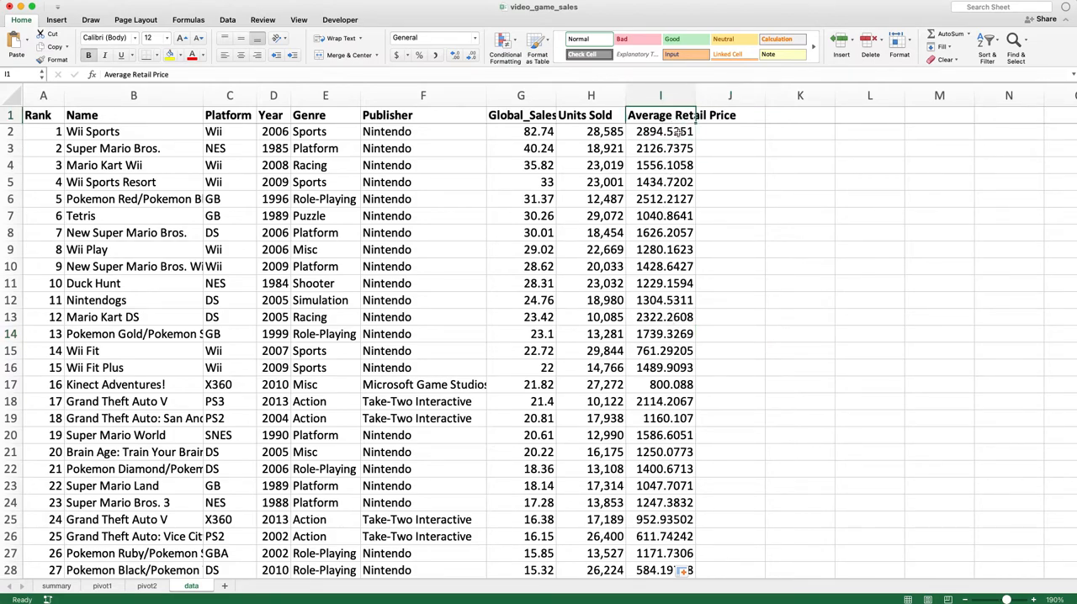
{"action": "left_click", "coordinate": [644, 287]}
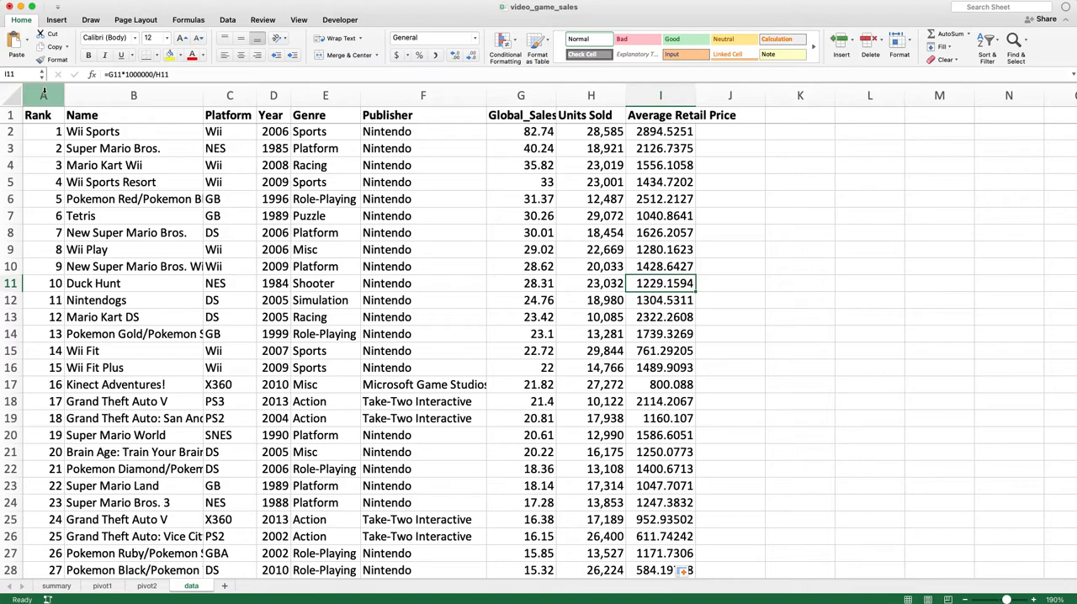
{"action": "left_click_drag", "start_coordinate": [48, 93], "coordinate": [666, 204]}
{"action": "left_click", "coordinate": [673, 116]}
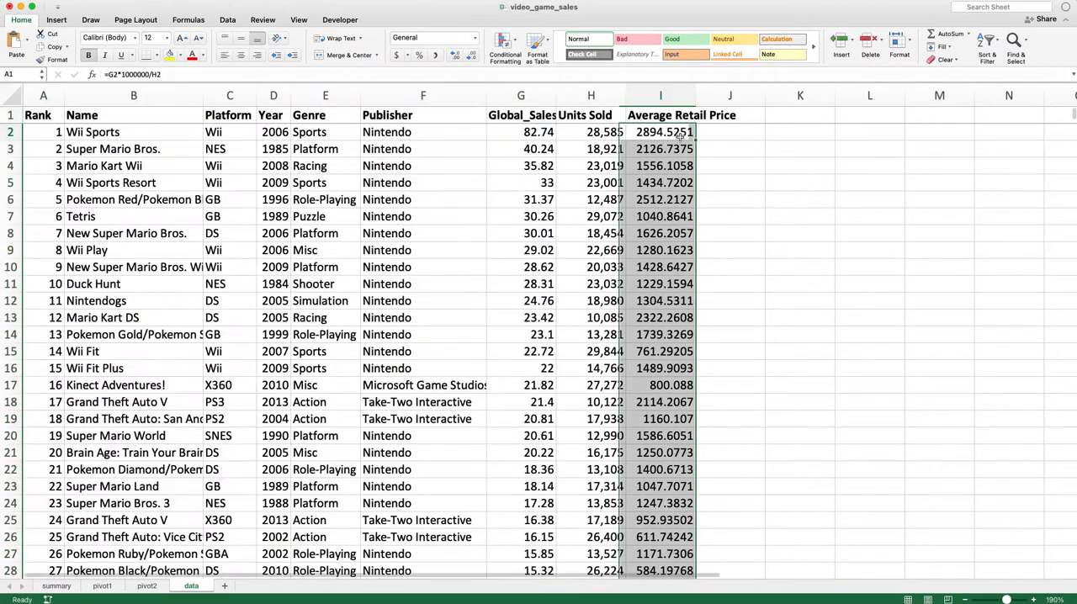
{"action": "left_click_drag", "start_coordinate": [665, 95], "coordinate": [19, 84]}
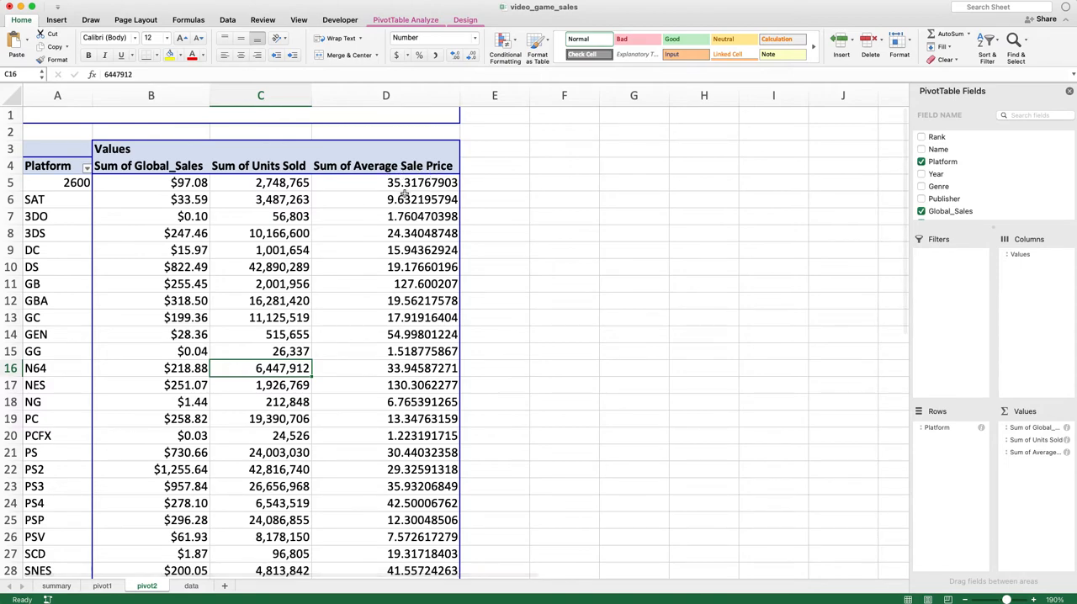
Inspect the formula of the Average Sale Price calculated field on the pivot2 sheet and its values by platform
{"action": "left_click", "coordinate": [414, 182]}
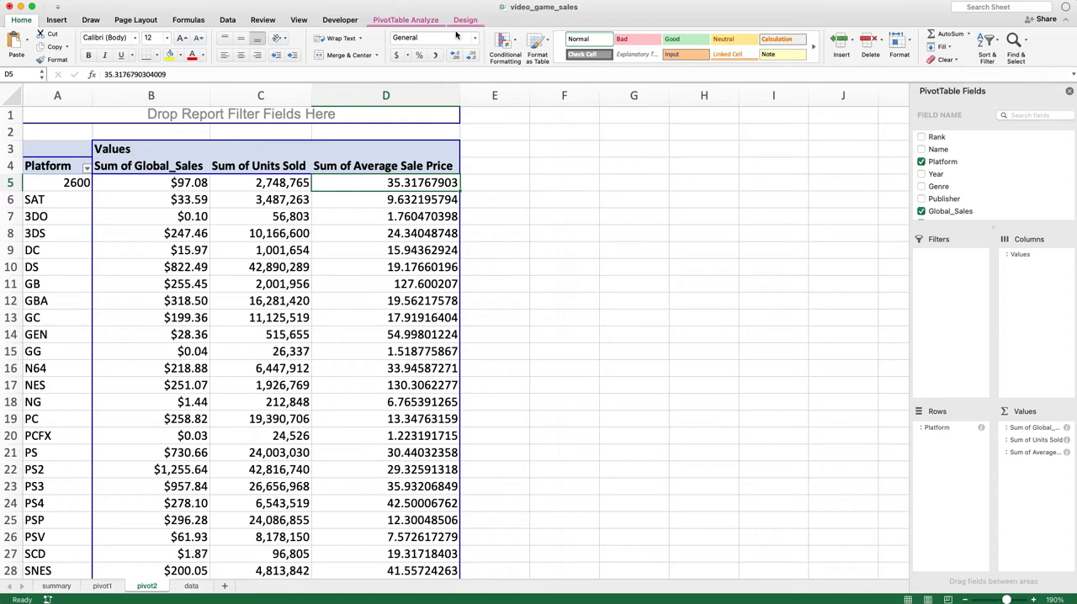
{"action": "left_click", "coordinate": [429, 24]}
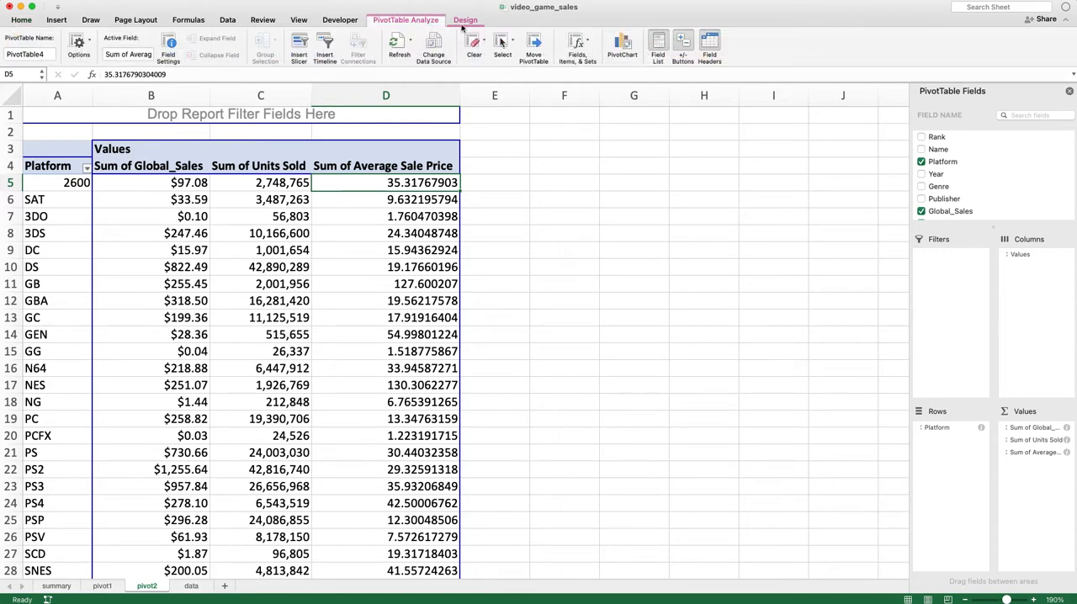
{"action": "left_click", "coordinate": [577, 42]}
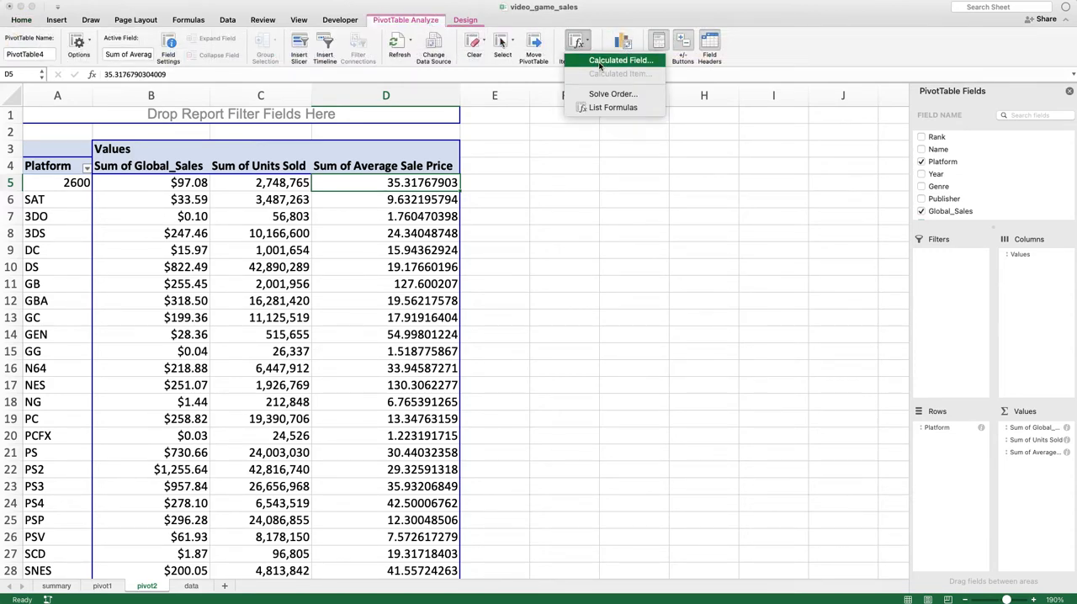
{"action": "left_click", "coordinate": [601, 63]}
{"action": "left_click", "coordinate": [725, 160]}
{"action": "left_click", "coordinate": [568, 176]}
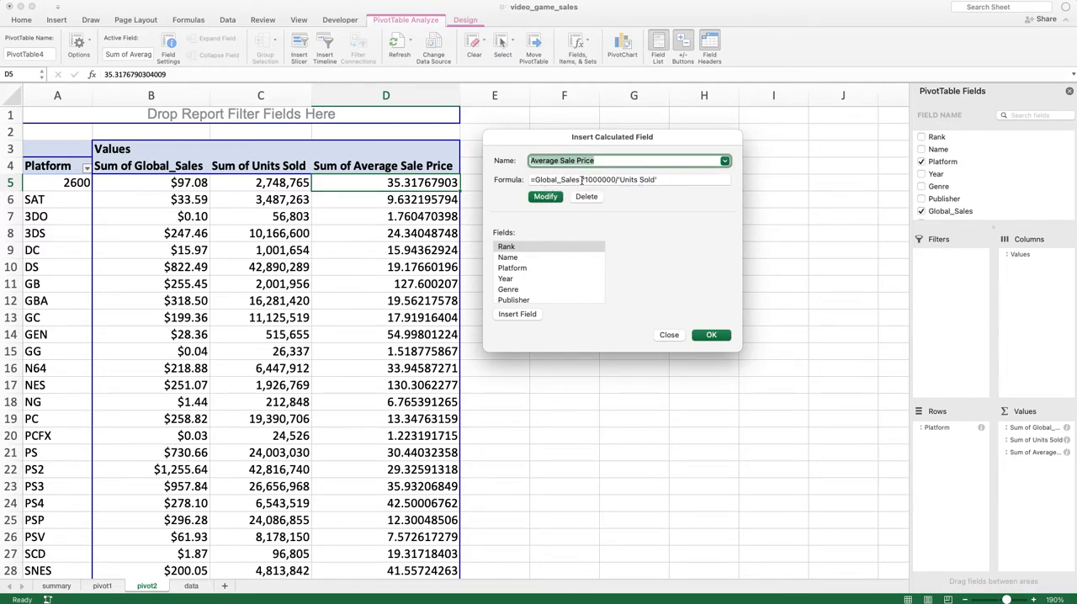
{"action": "left_click_drag", "start_coordinate": [582, 180], "coordinate": [618, 180]}
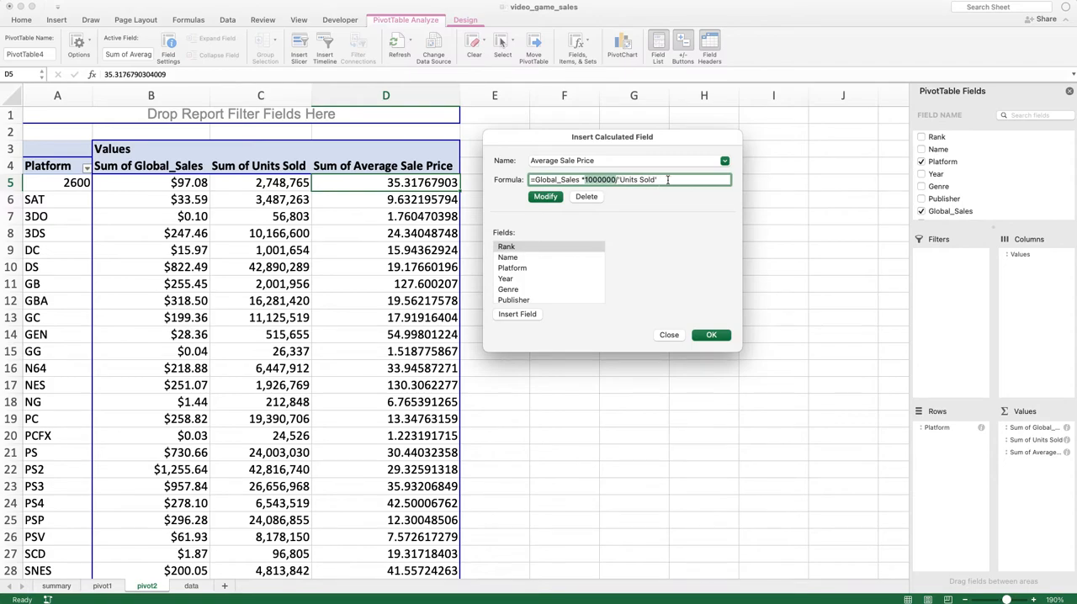
{"action": "left_click", "coordinate": [704, 338]}
{"action": "left_click", "coordinate": [444, 236]}
{"action": "left_click", "coordinate": [420, 168]}
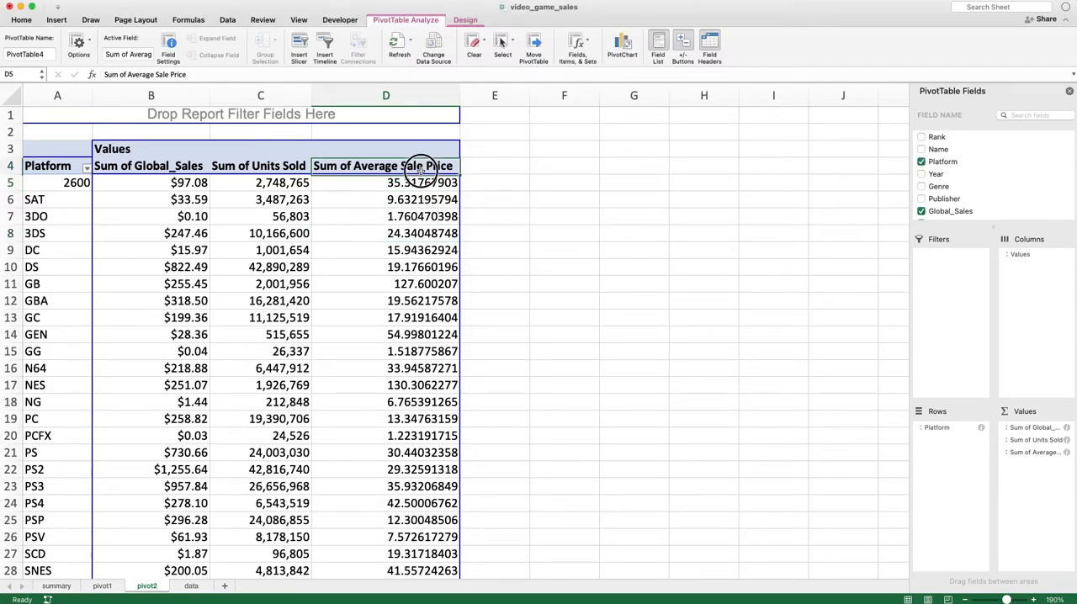
{"action": "left_click", "coordinate": [410, 186]}
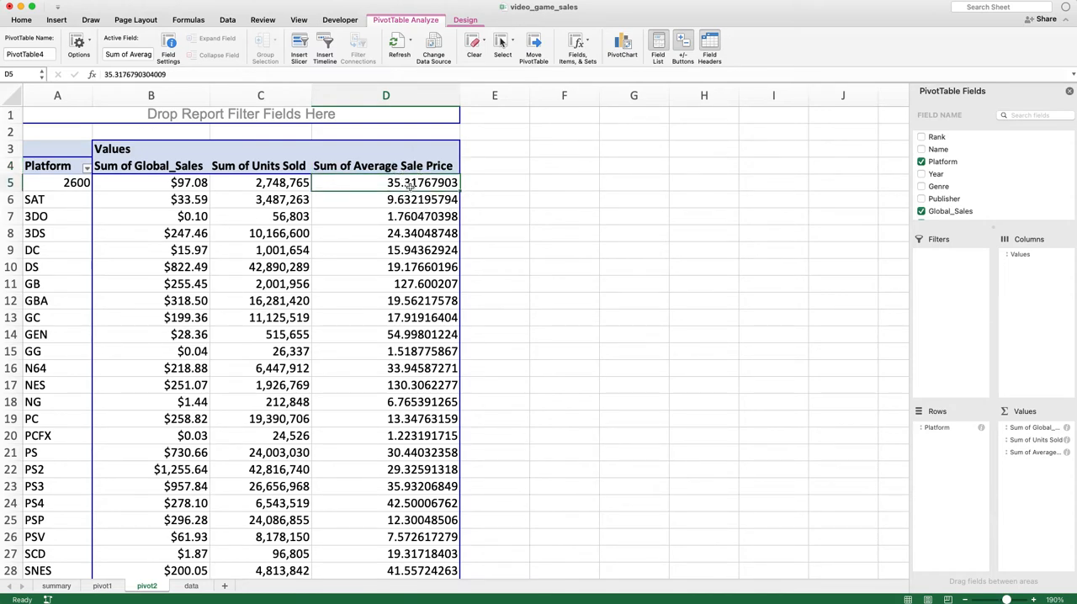
Replace Platform with Year in the PivotTable's rows and examine the Average Sale Price for 1980 and 1984
{"action": "left_click_drag", "start_coordinate": [943, 428], "coordinate": [945, 487]}
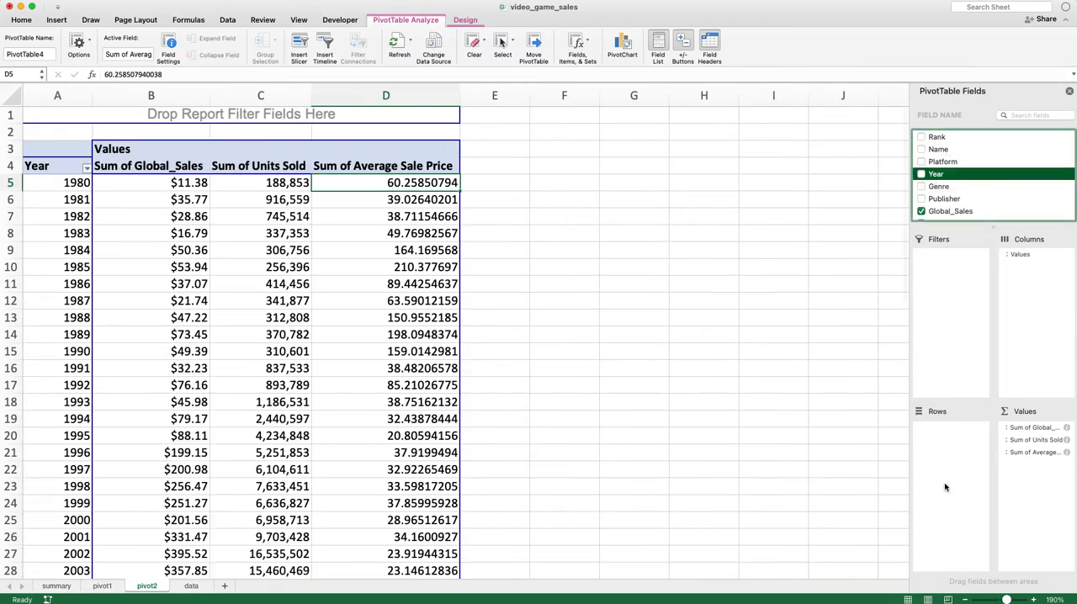
{"action": "left_click", "coordinate": [416, 253]}
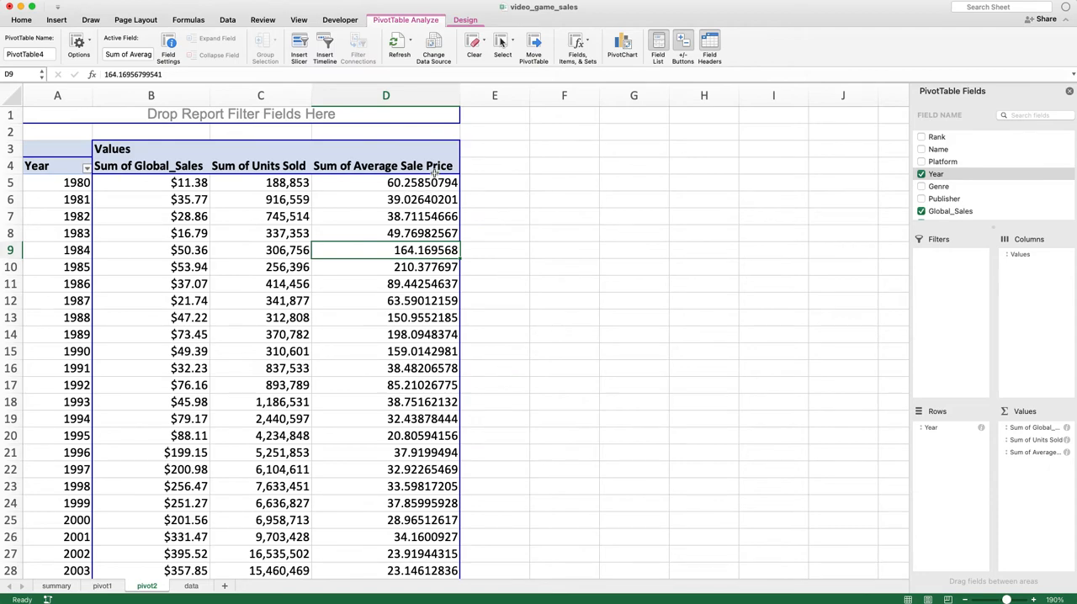
{"action": "left_click", "coordinate": [88, 180]}
{"action": "left_click", "coordinate": [440, 183]}
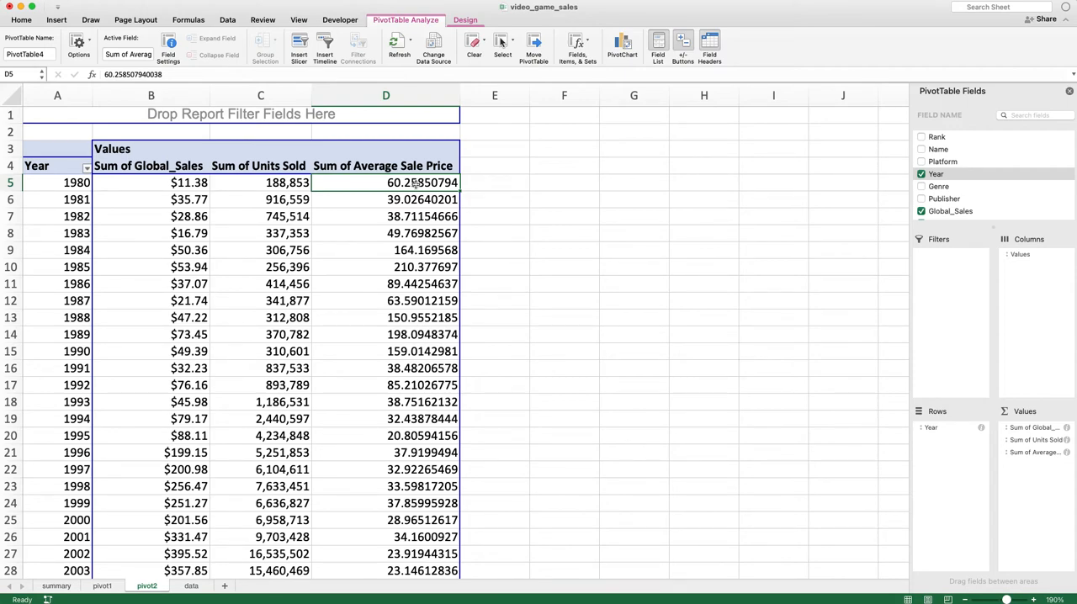
{"action": "left_click", "coordinate": [374, 254]}
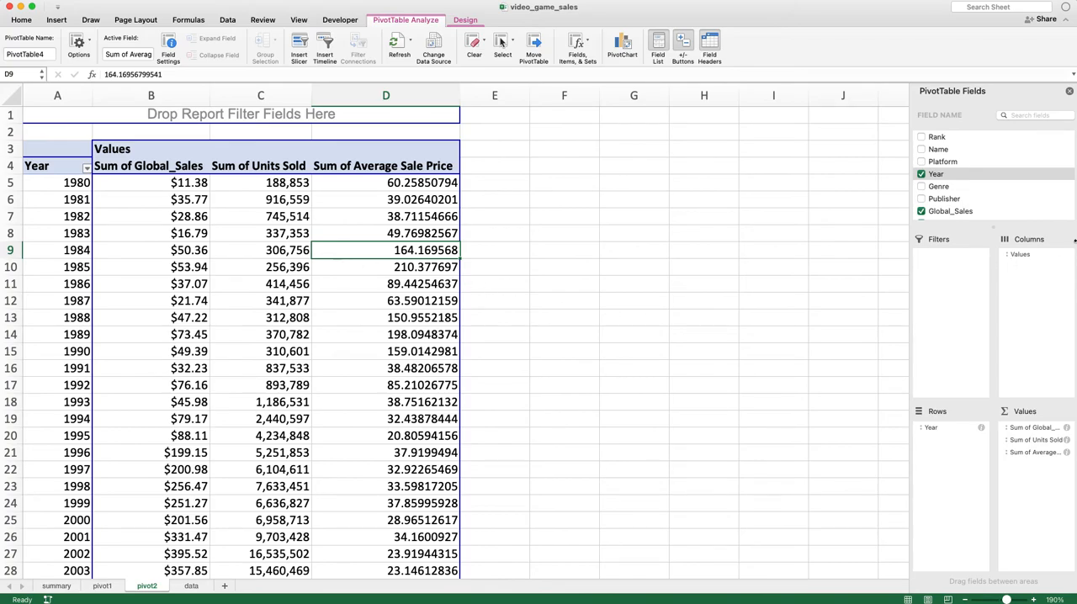
Switch to the Skillshare page for the Excel PivotTables class in Chrome, show all lessons and review the list
{"action": "left_click_drag", "start_coordinate": [1076, 205], "coordinate": [325, 22]}
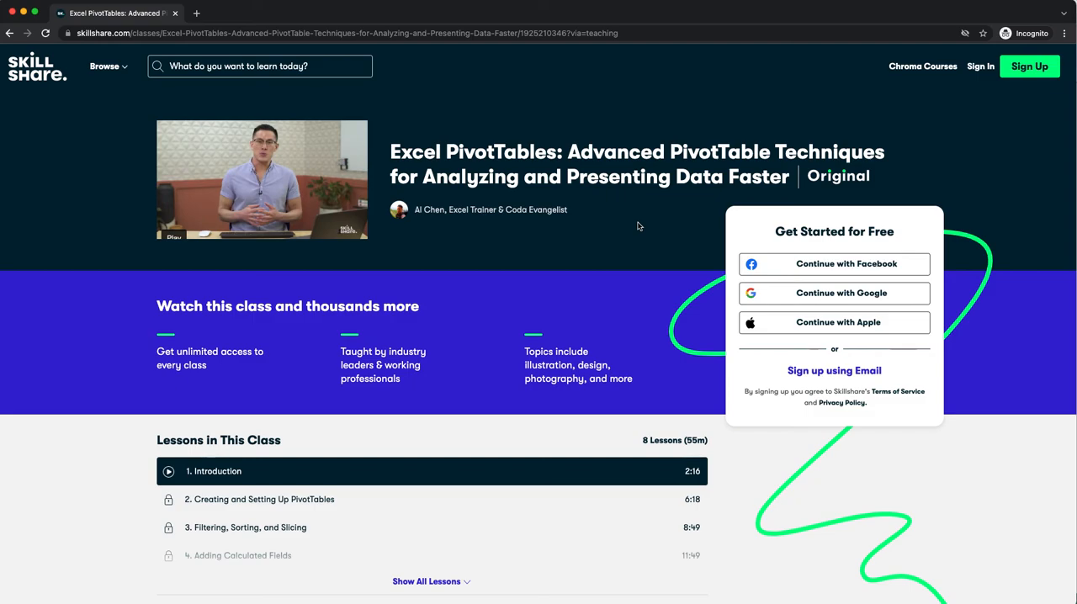
{"action": "scroll", "coordinate": [638, 225], "scroll_direction": "down", "scroll_amount": 5}
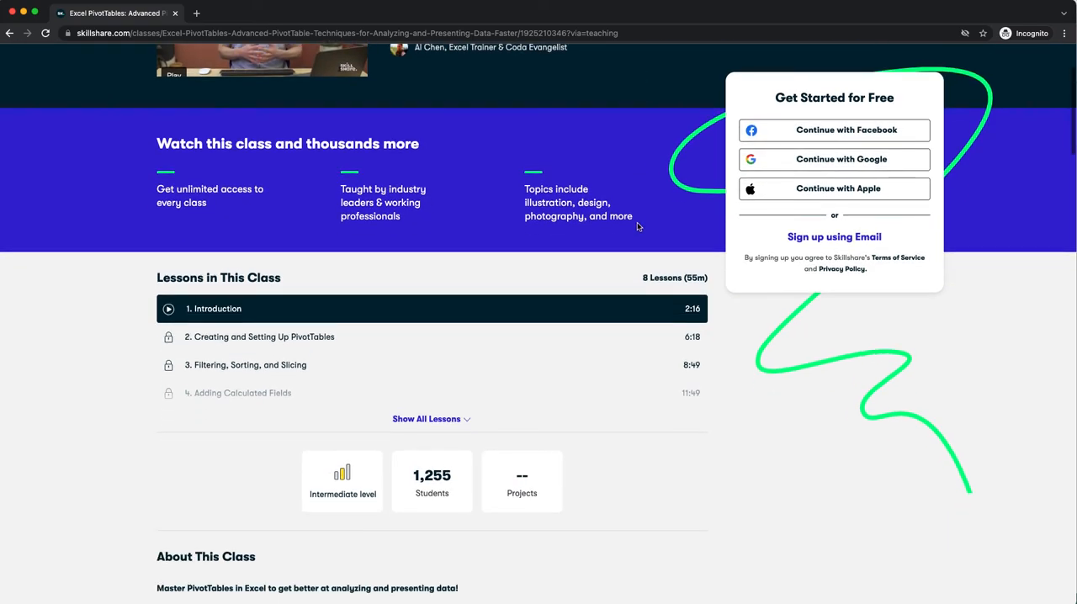
{"action": "scroll", "coordinate": [638, 225], "scroll_direction": "up", "scroll_amount": 5}
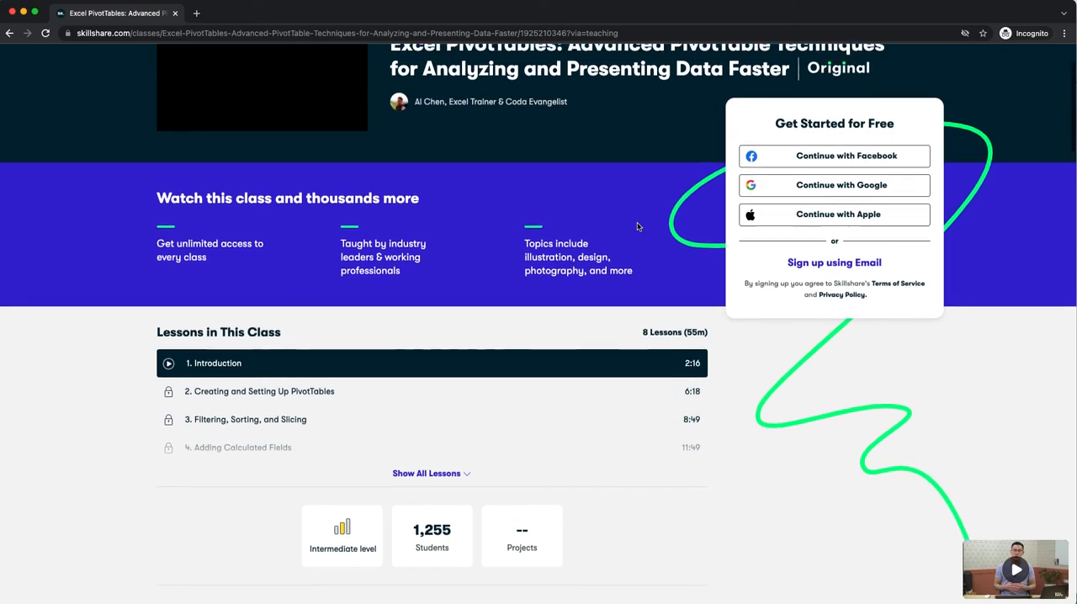
{"action": "scroll", "coordinate": [558, 211], "scroll_direction": "down", "scroll_amount": 3}
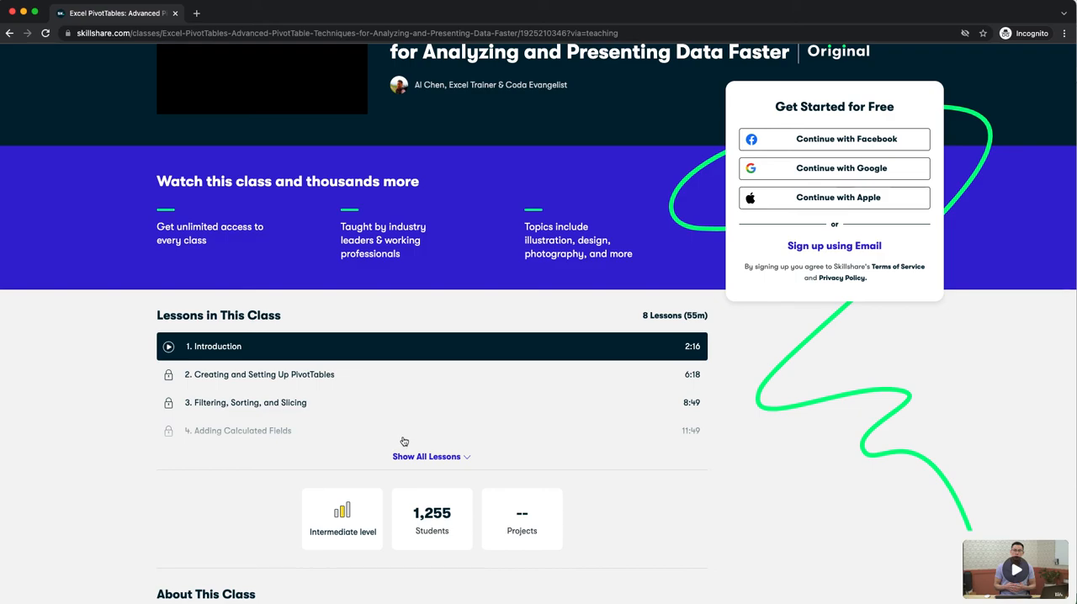
{"action": "left_click", "coordinate": [411, 458]}
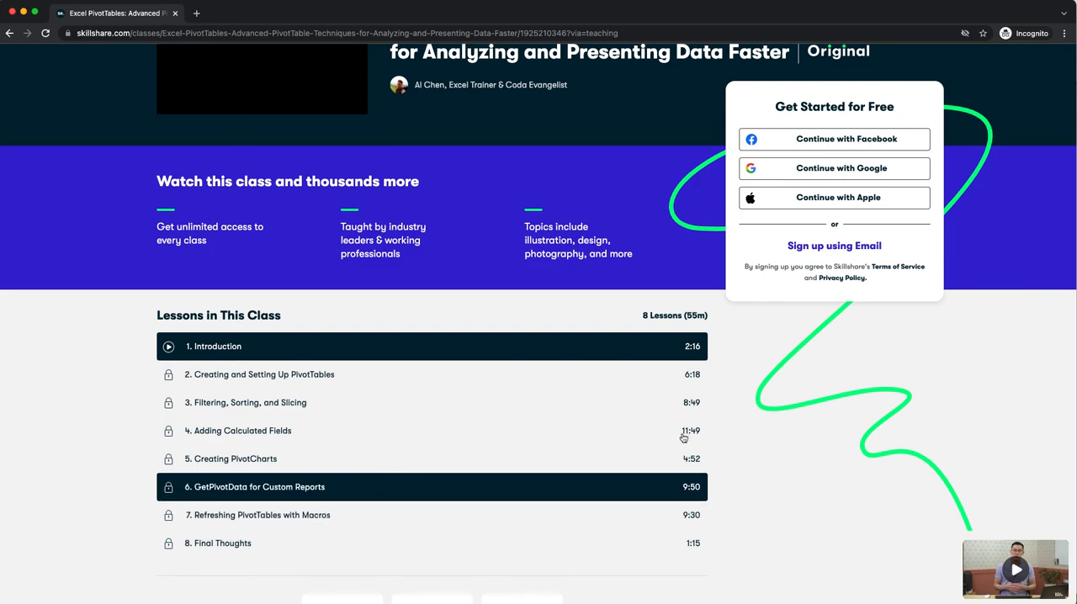
{"action": "scroll", "coordinate": [732, 436], "scroll_direction": "down", "scroll_amount": 3}
{"action": "scroll", "coordinate": [732, 436], "scroll_direction": "up", "scroll_amount": 5}
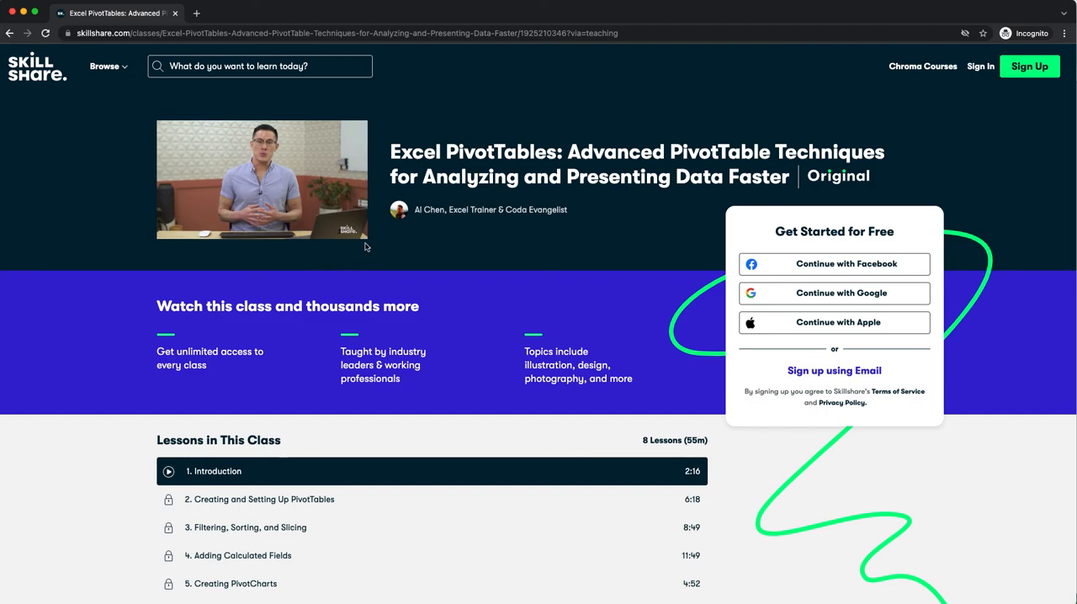
{"action": "mouse_move", "coordinate": [362, 239]}
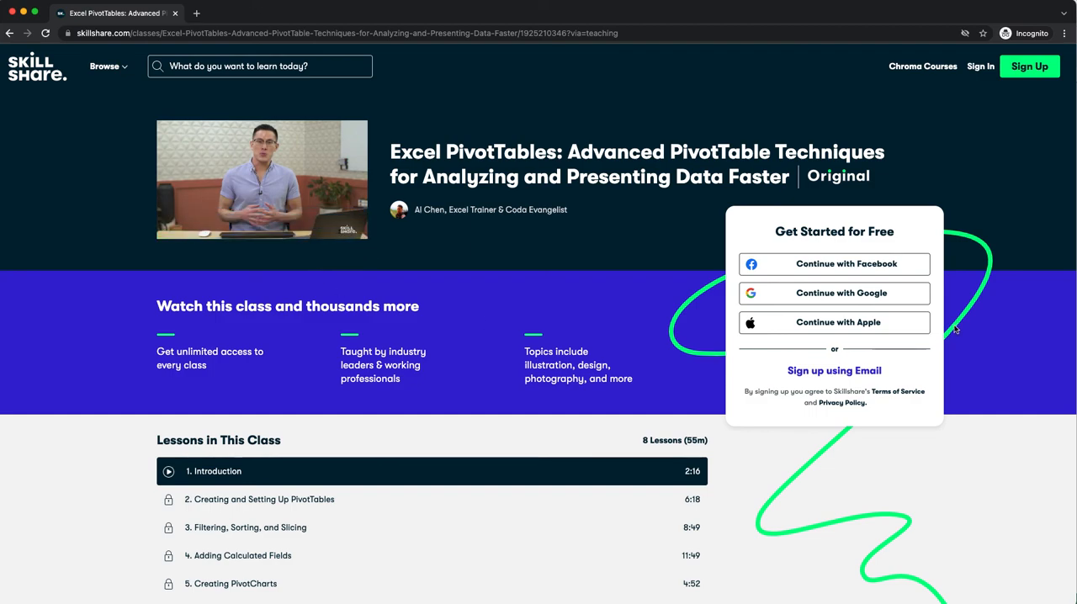